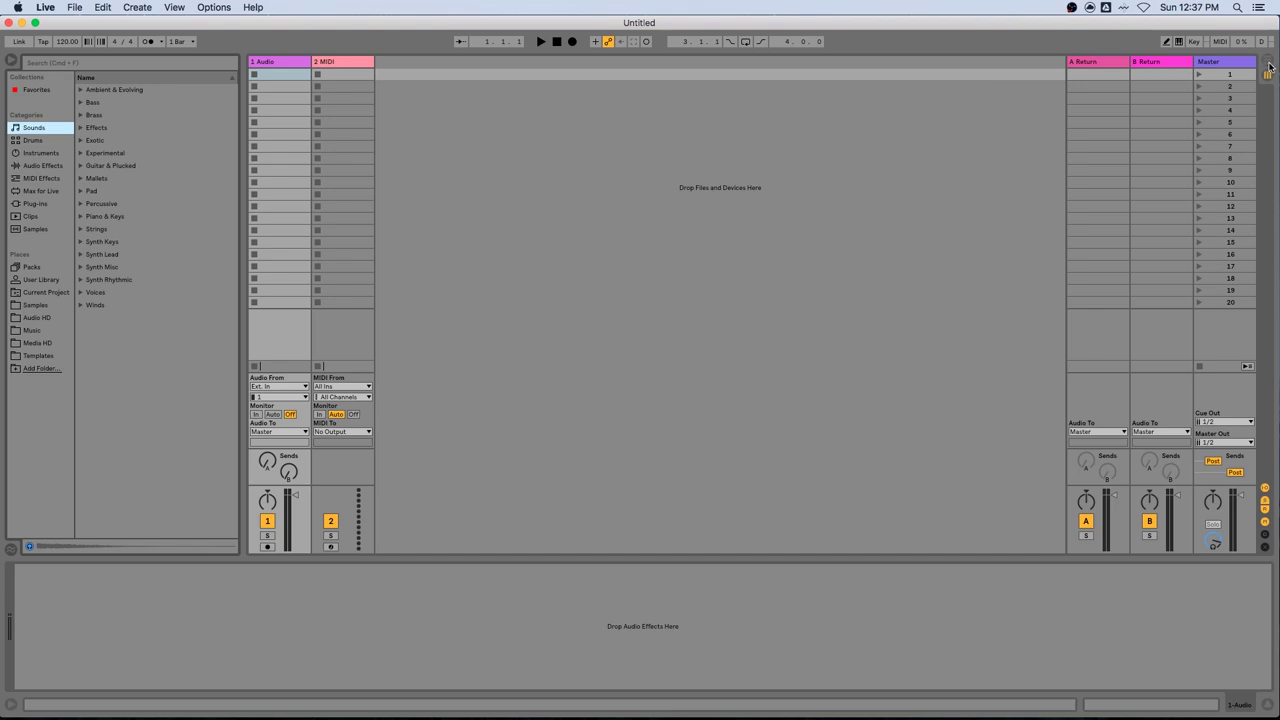
# Step: Show the set in Arrangement View and delete the 2 MIDI track
pyautogui.click(1269, 63)
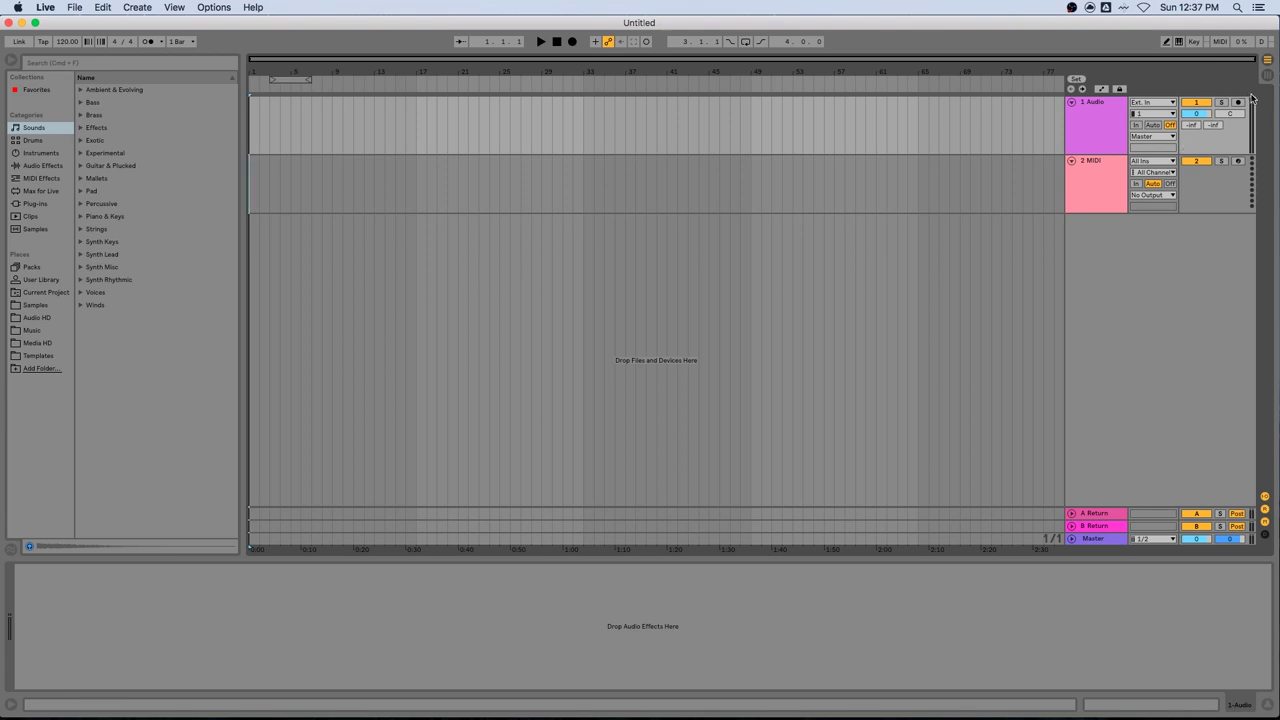
pyautogui.press('Tab')
pyautogui.press('Tab')
pyautogui.click(1108, 188)
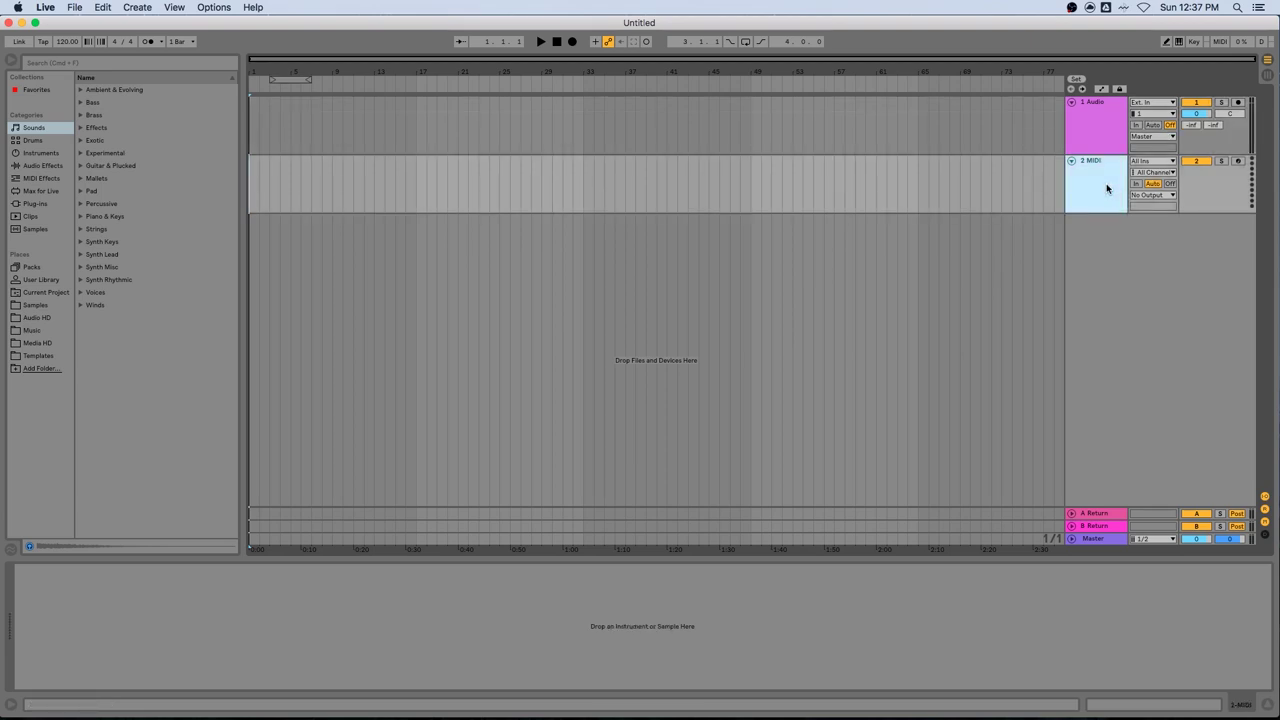
pyautogui.press('BackSpace')
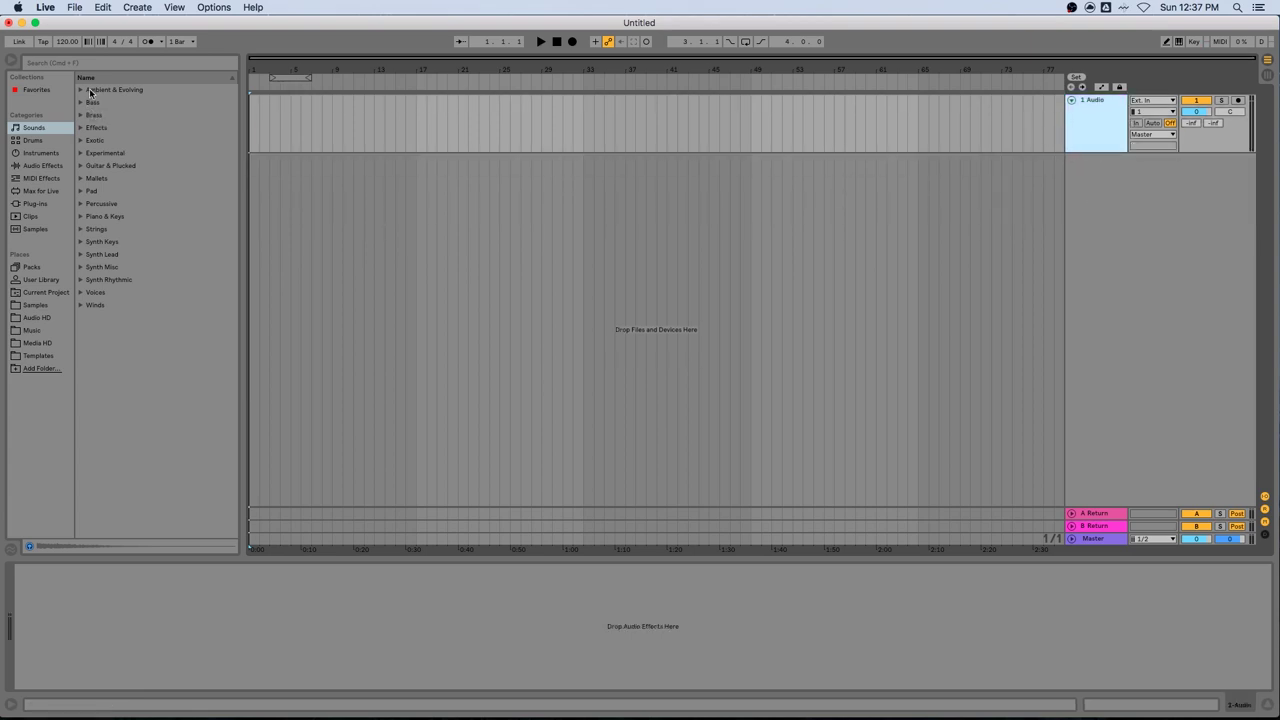
# Step: Save the set as 'Custom DJ Edit' in the Music/Live/Couch King folder
pyautogui.click(75, 8)
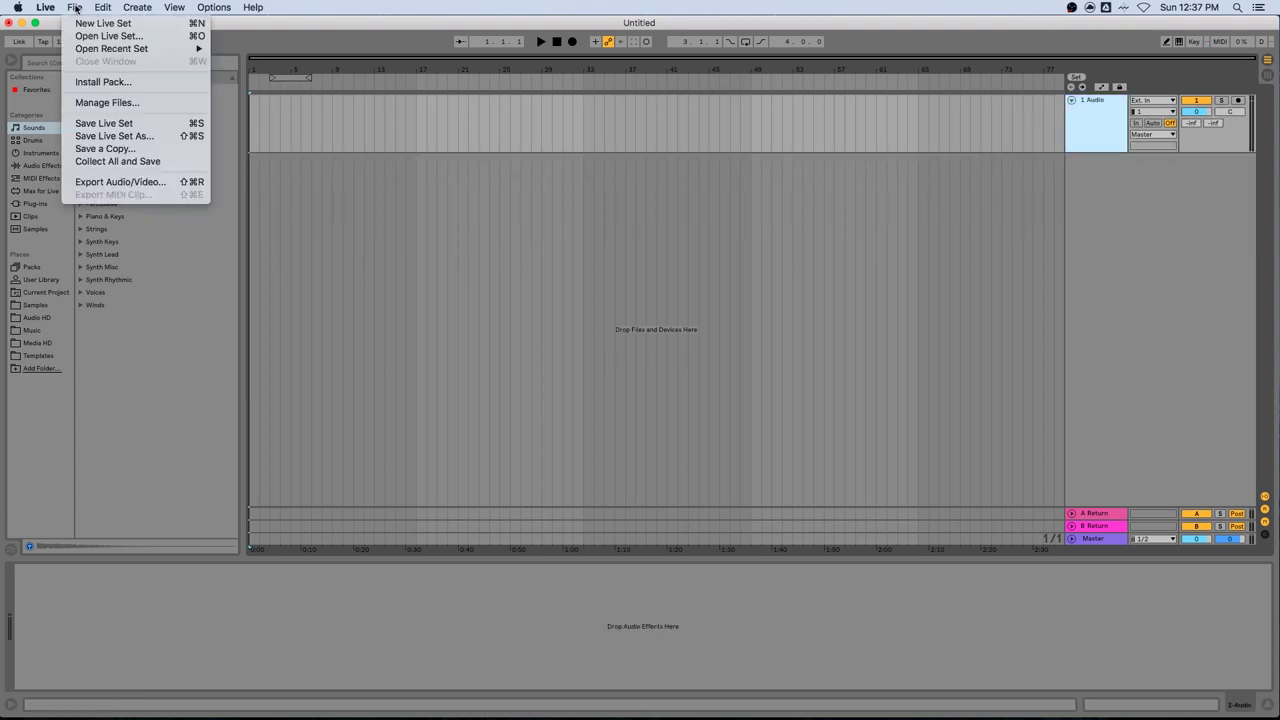
pyautogui.click(127, 133)
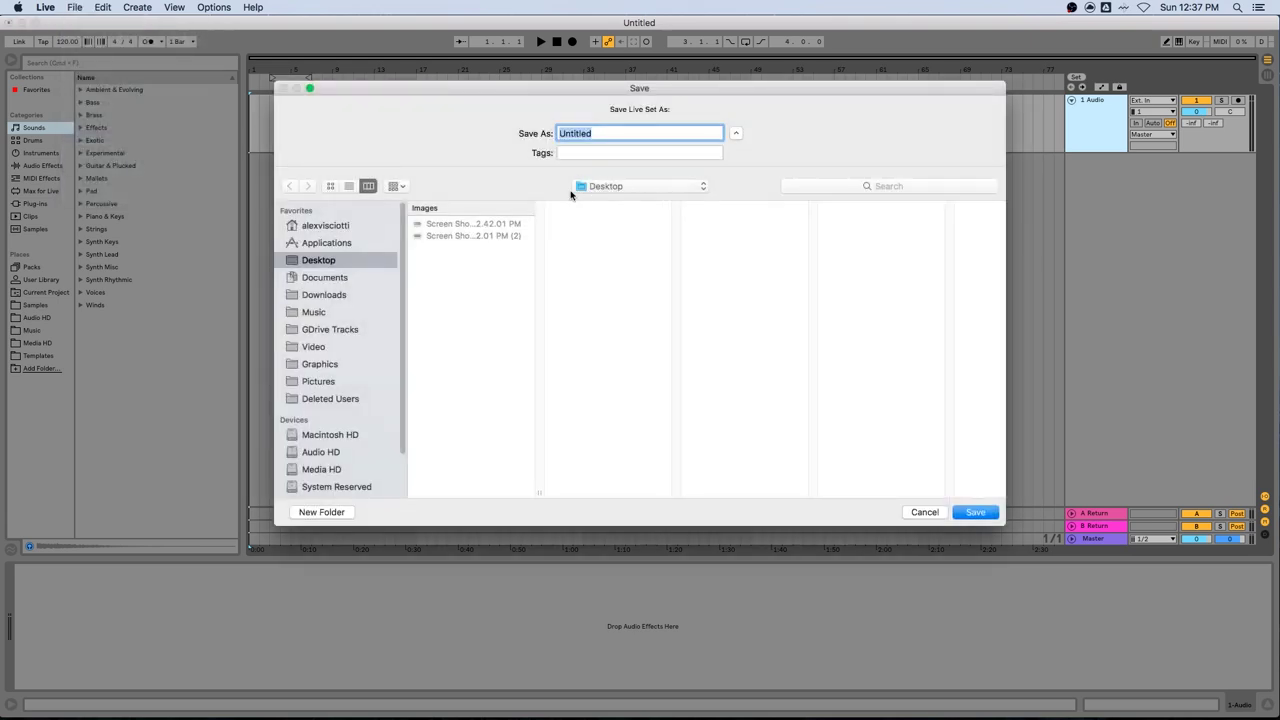
pyautogui.click(307, 316)
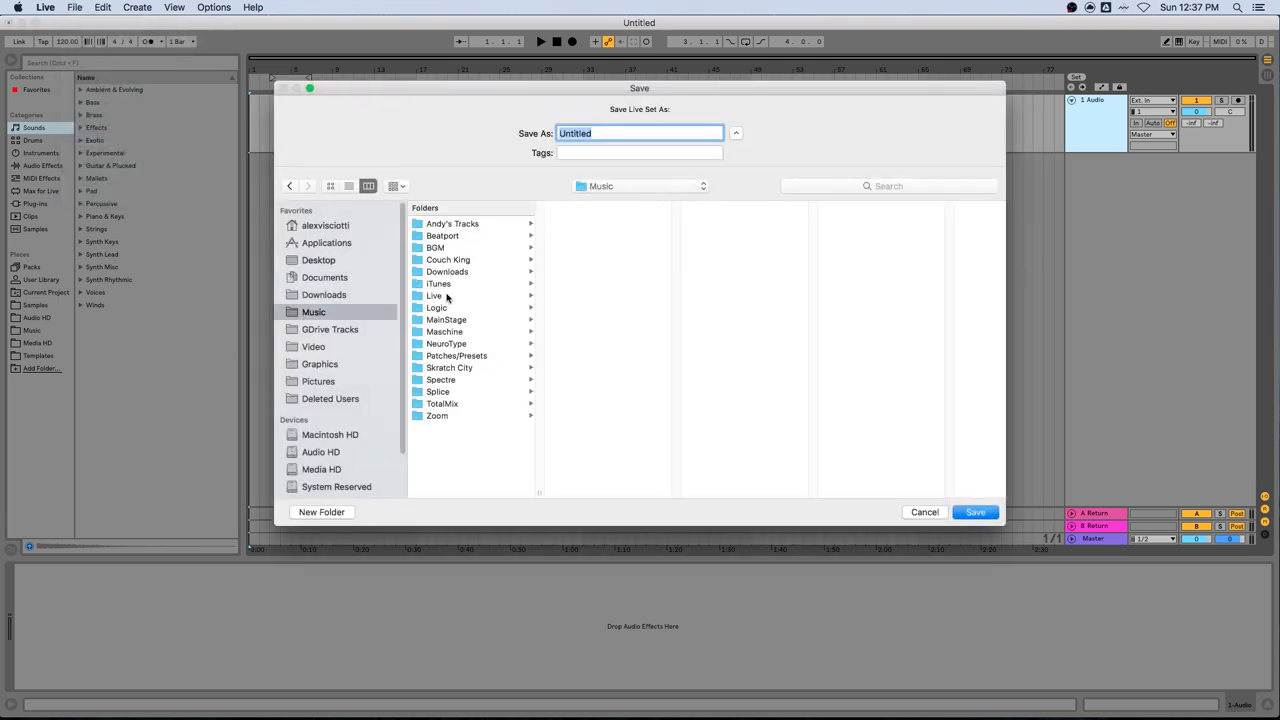
pyautogui.click(452, 296)
pyautogui.click(626, 247)
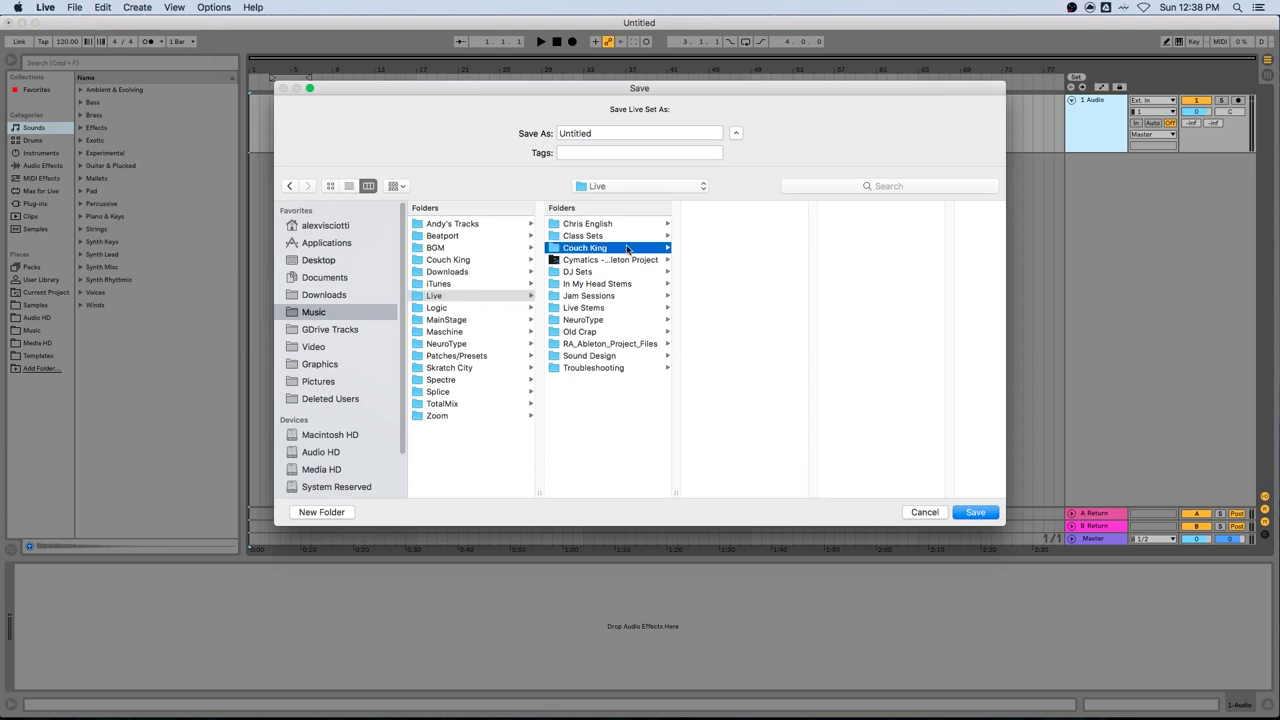
pyautogui.doubleClick(660, 132)
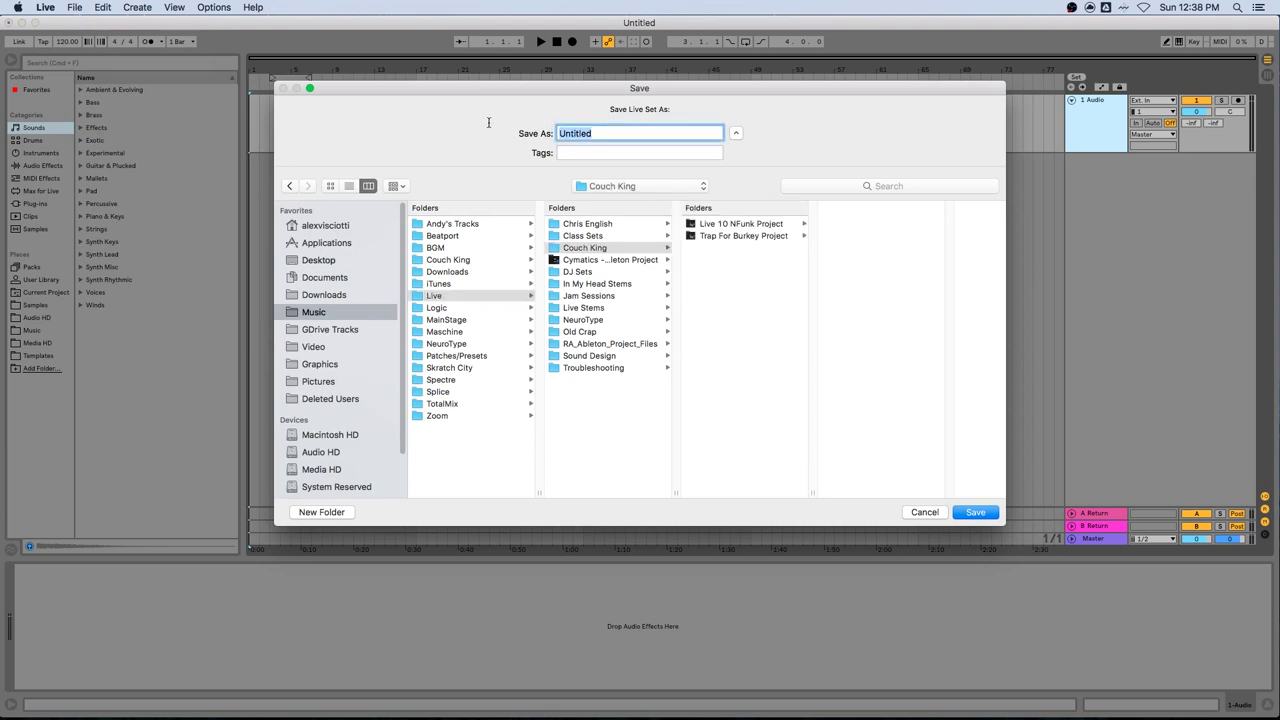
pyautogui.write('Custom DJ Edit')
pyautogui.click(975, 512)
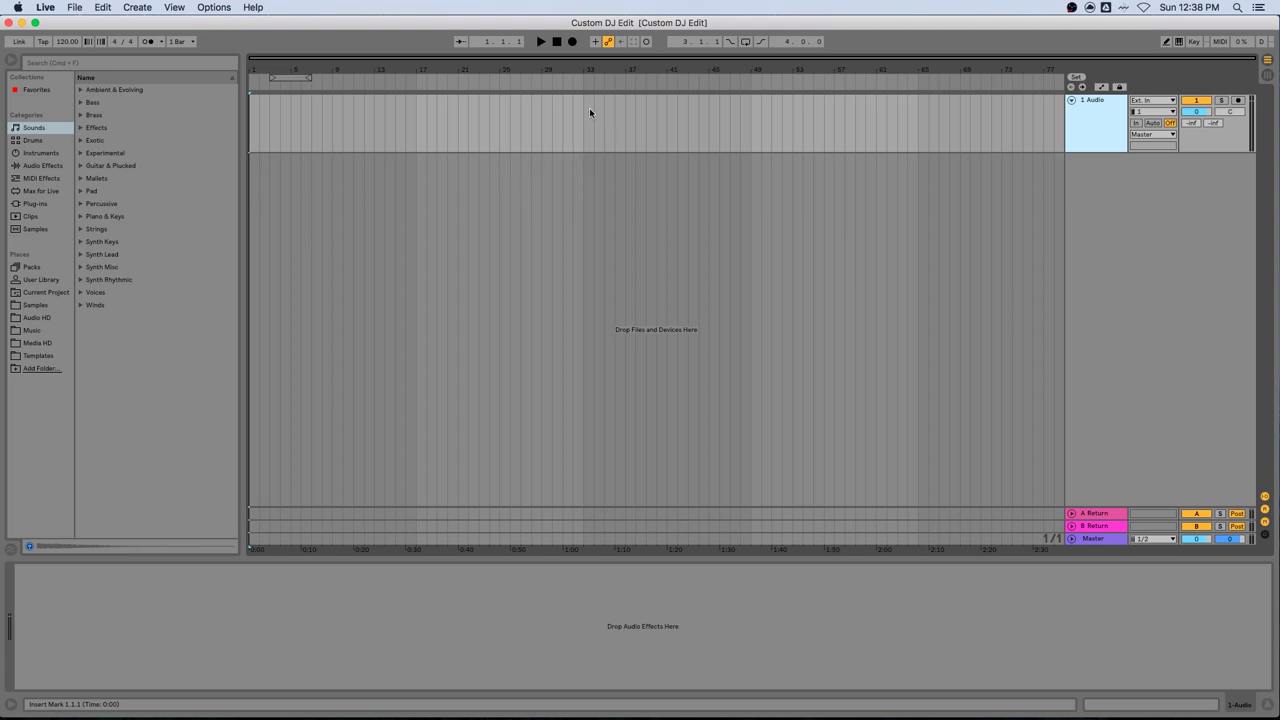
pyautogui.click(8, 22)
pyautogui.click(45, 7)
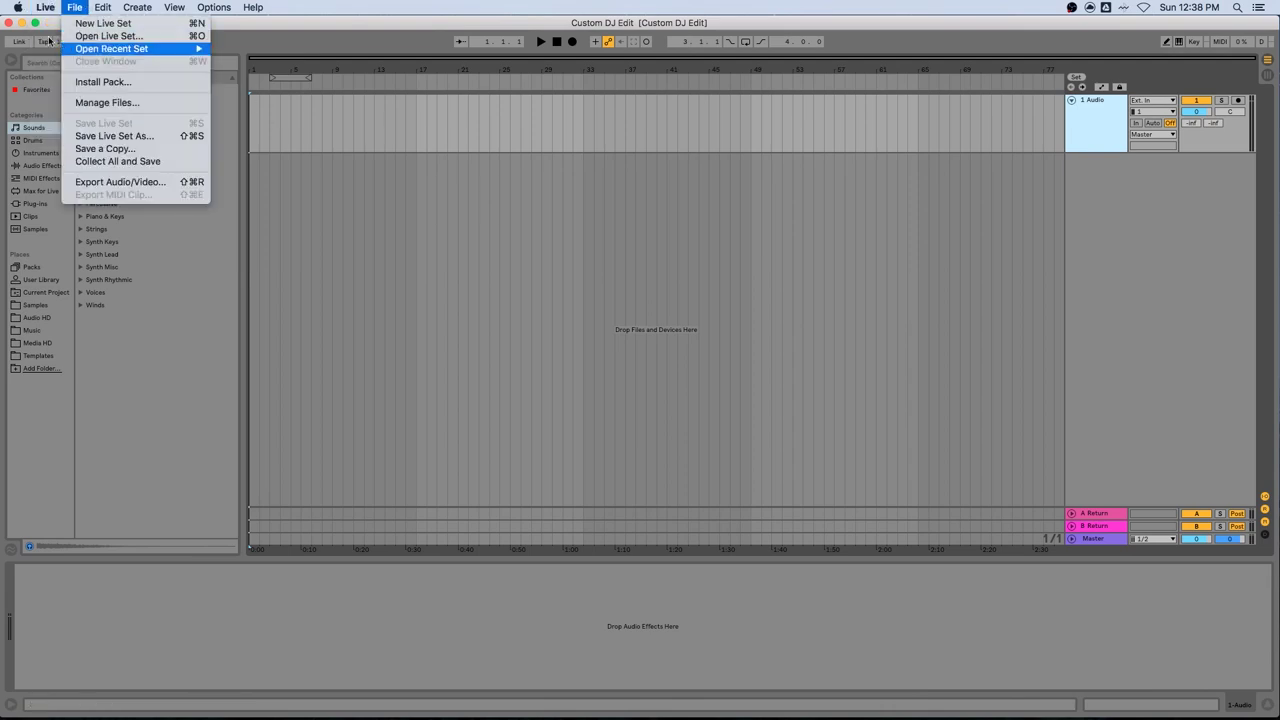
pyautogui.click(55, 45)
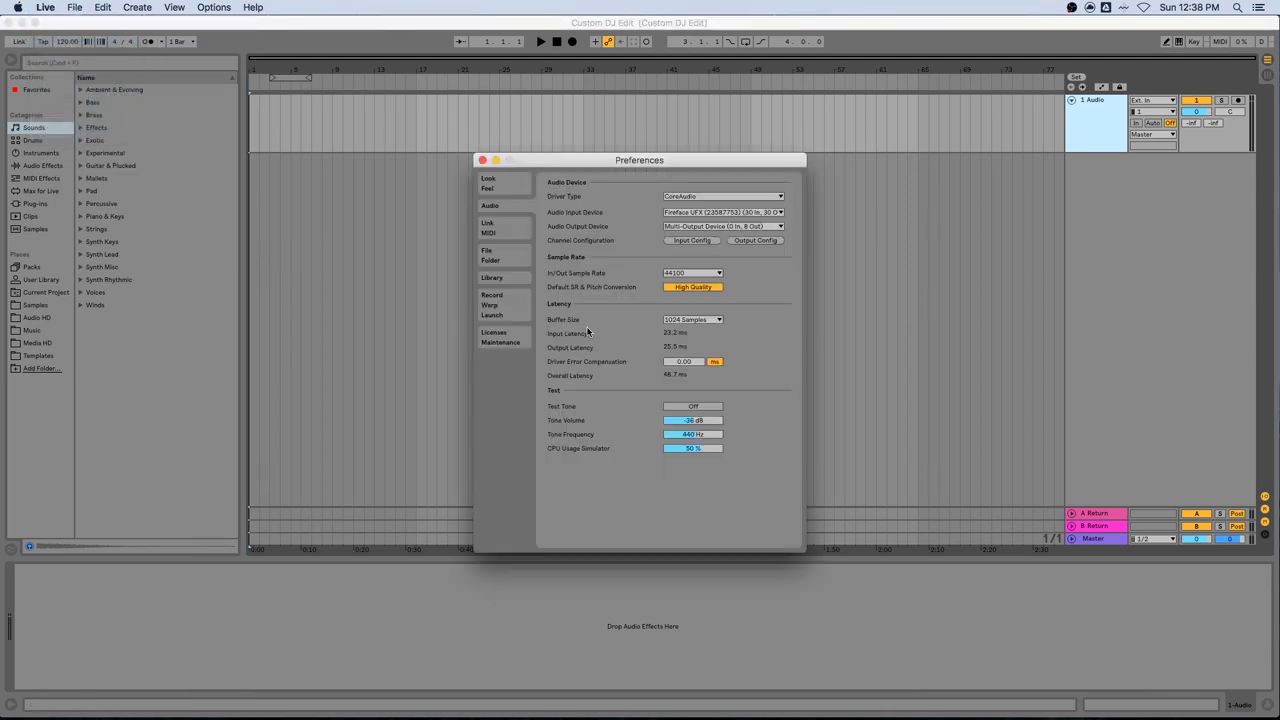
pyautogui.click(509, 311)
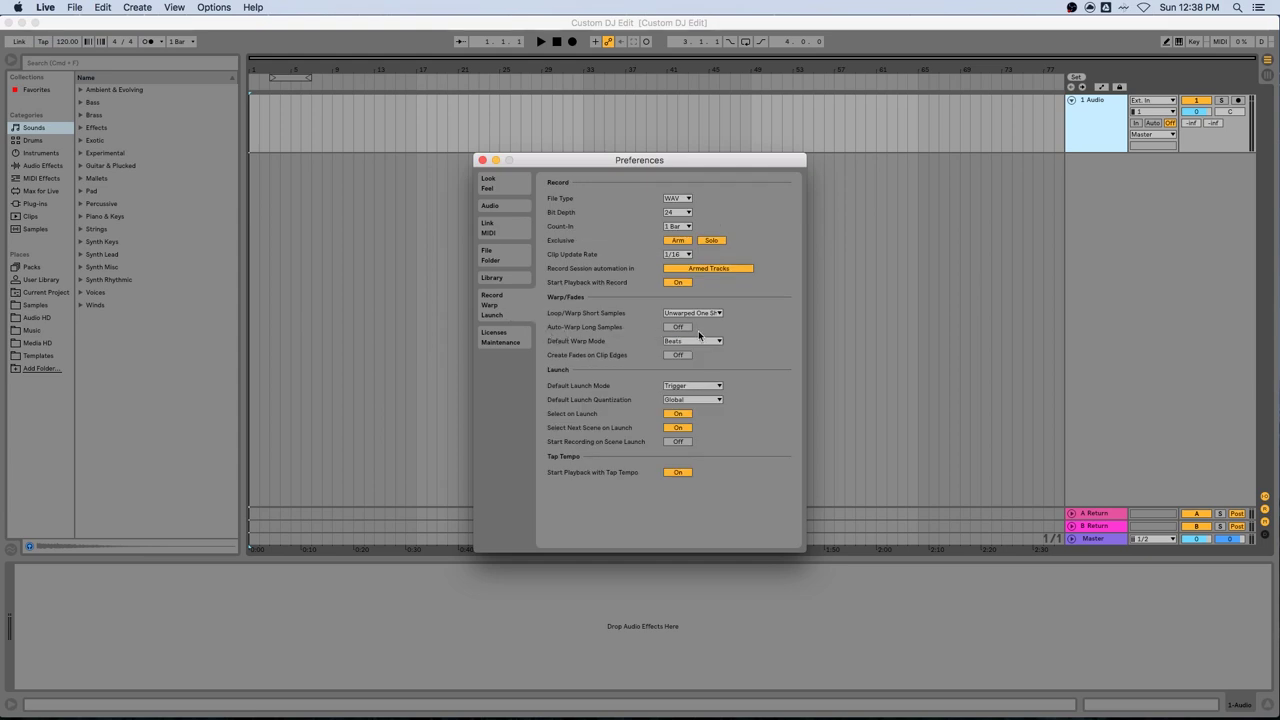
pyautogui.click(481, 161)
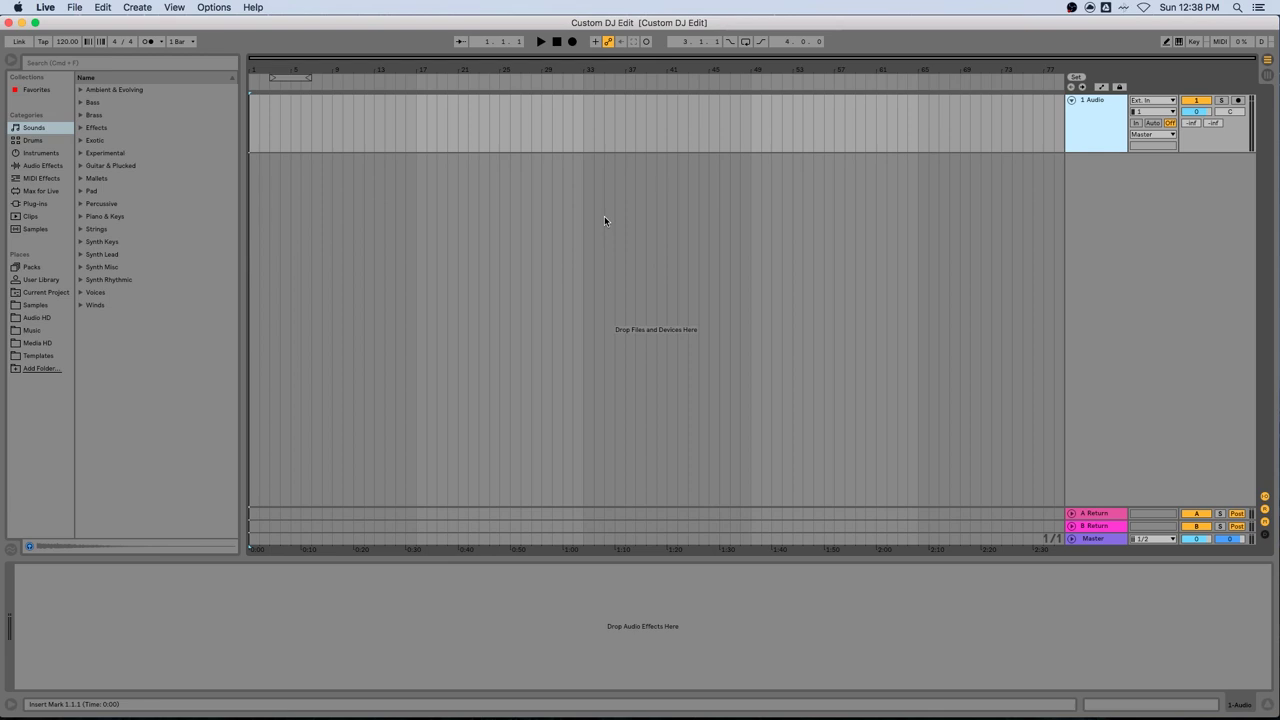
# Step: Drag ES_Come Around - Da Tooby.wav from Music/BGM/Epidemic Sound/Trap onto the audio track
pyautogui.press('super+Tab')
pyautogui.press('super+Tab')
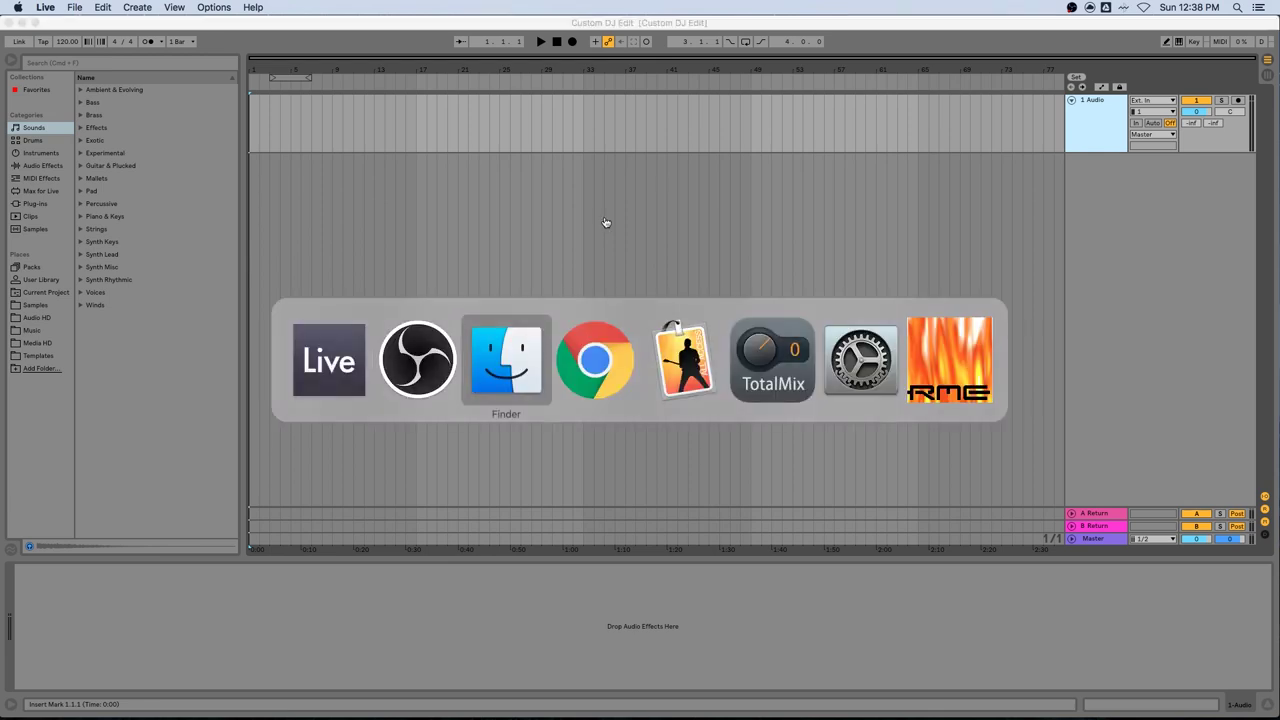
pyautogui.click(540, 271)
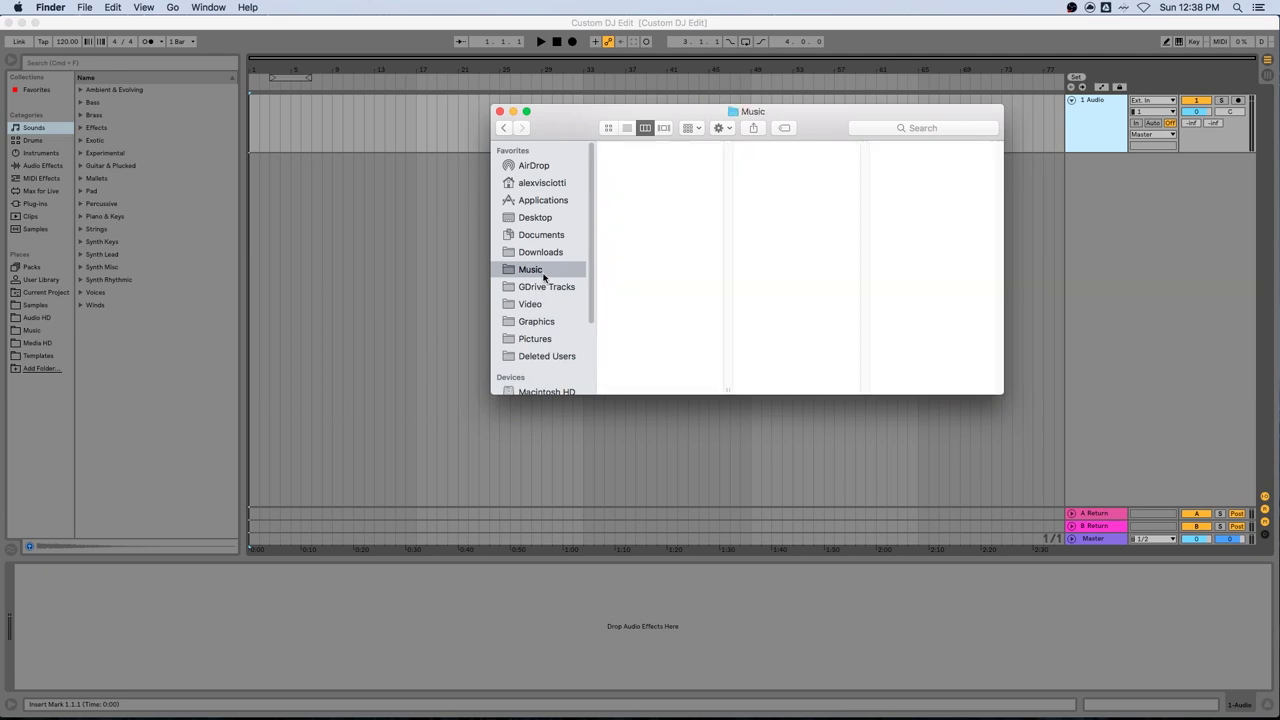
pyautogui.click(625, 164)
pyautogui.click(772, 166)
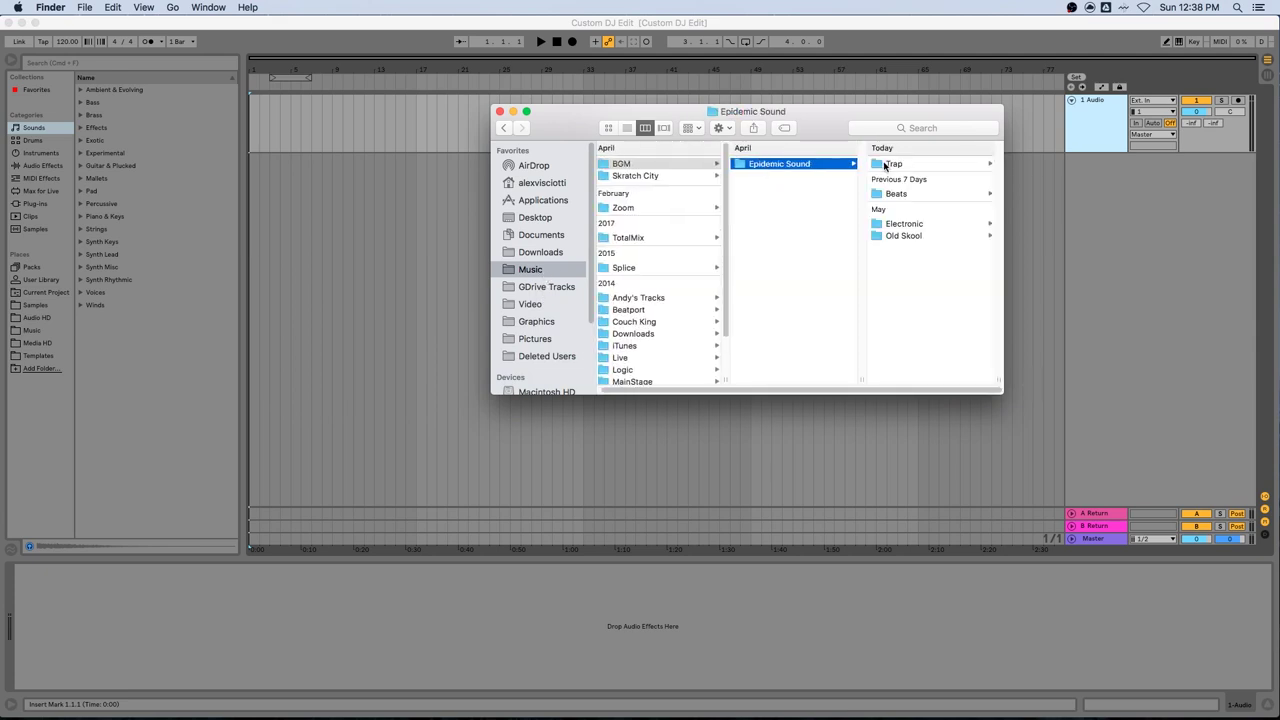
pyautogui.click(886, 164)
pyautogui.click(927, 166)
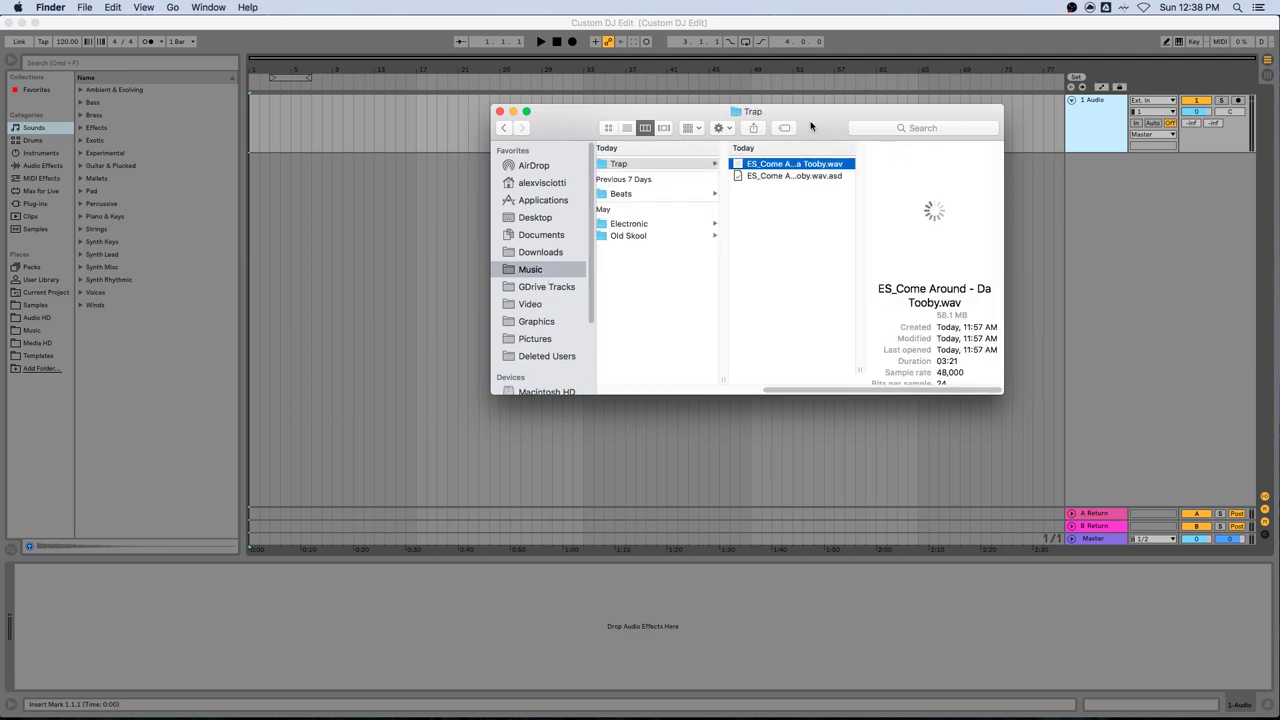
pyautogui.moveTo(813, 127); pyautogui.dragTo(252, 105)
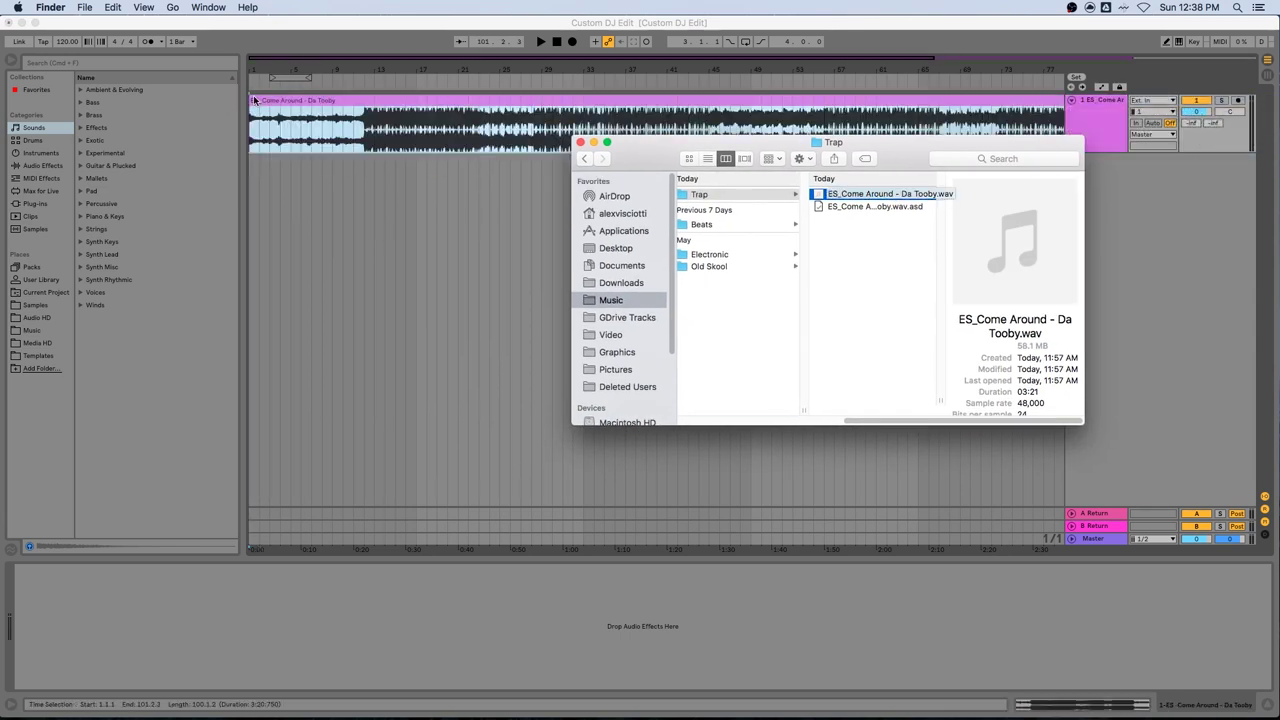
pyautogui.click(377, 237)
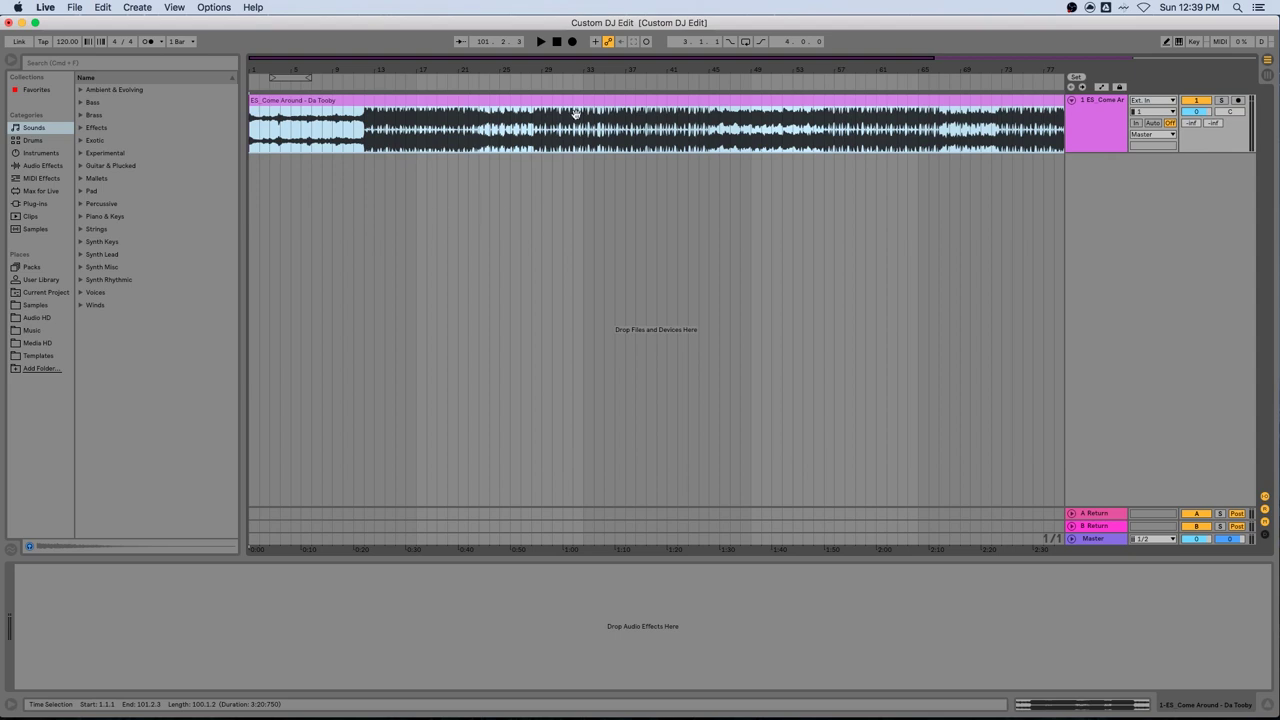
# Step: Zoom out to the whole song clip and preview it from the beginning
pyautogui.press('-')
pyautogui.click(573, 119)
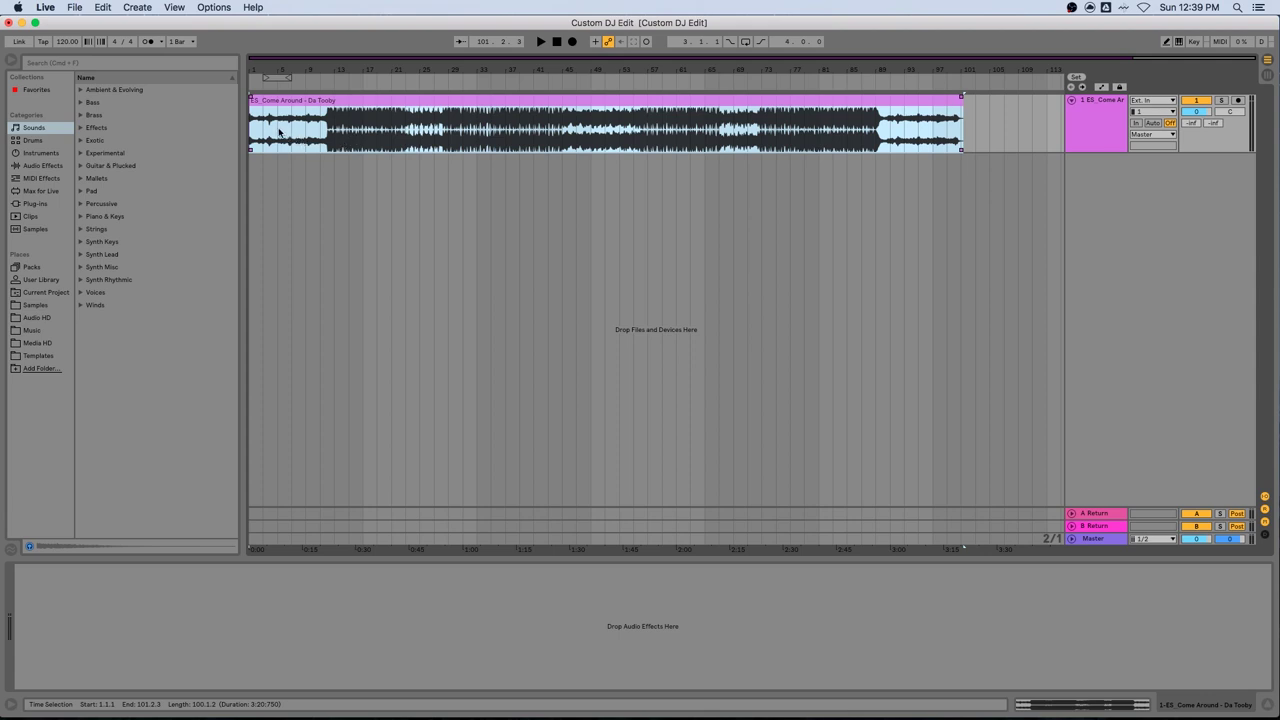
pyautogui.click(255, 130)
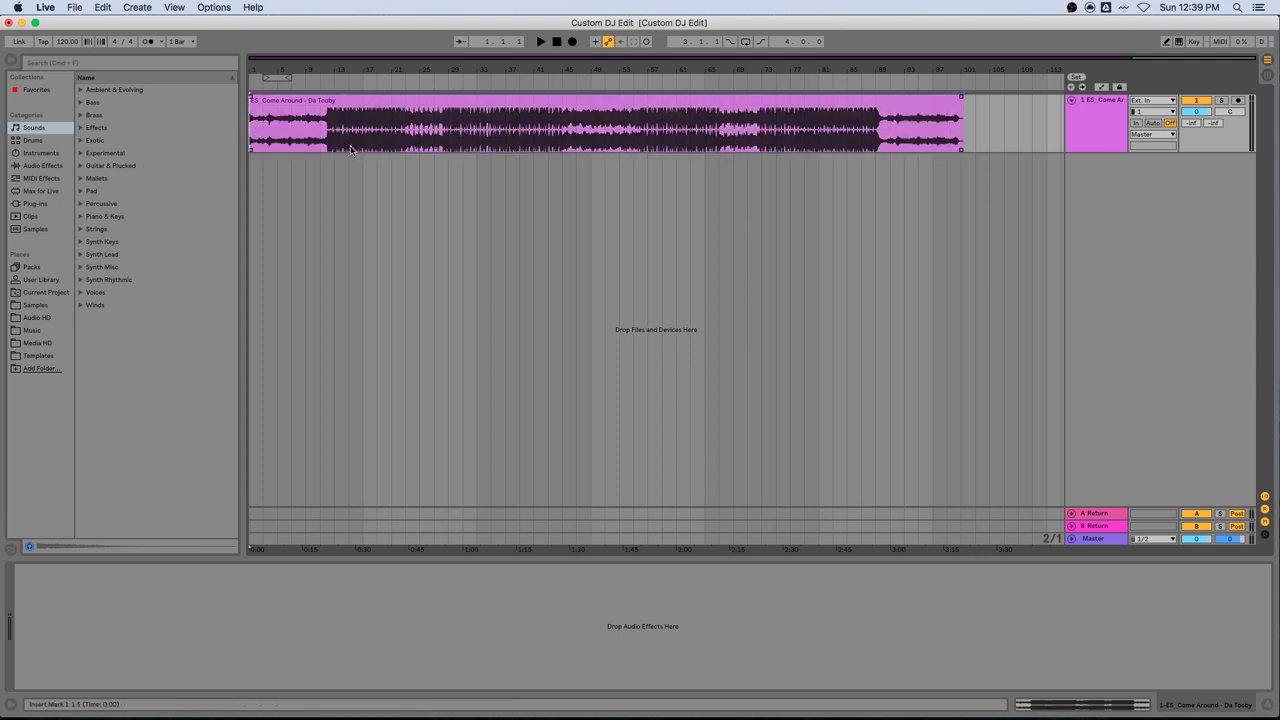
pyautogui.press('space')
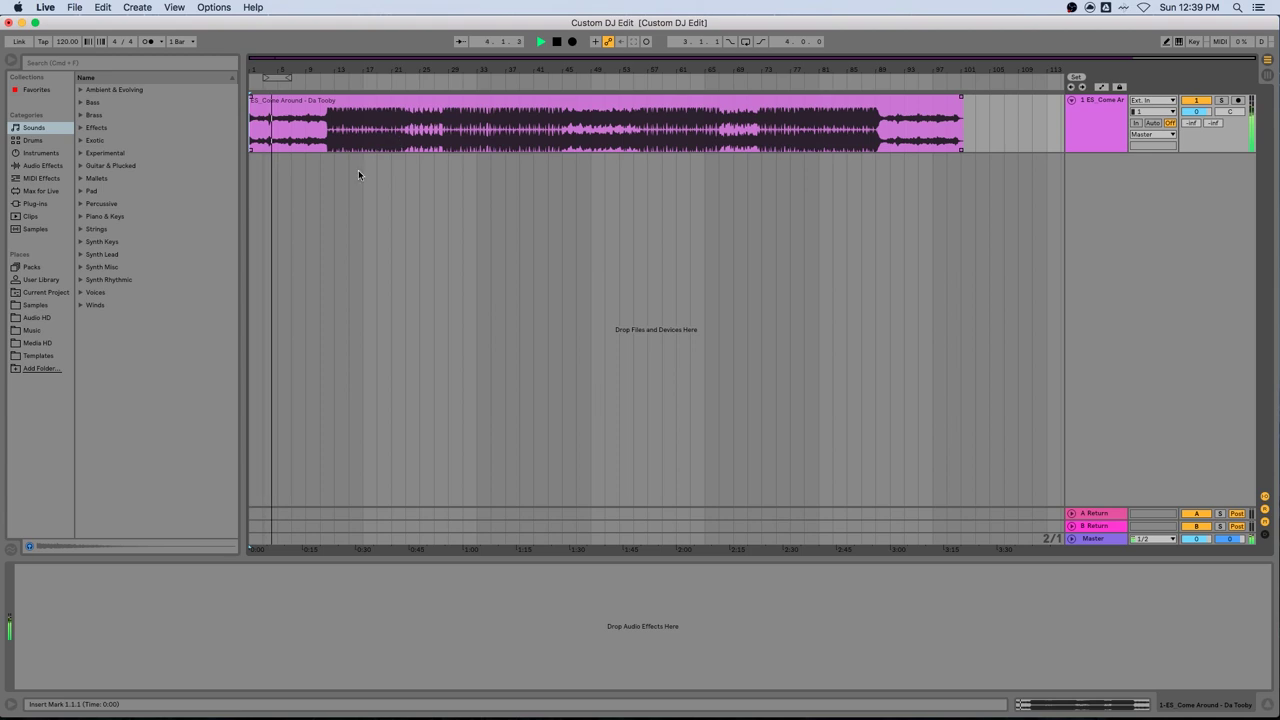
pyautogui.press('space')
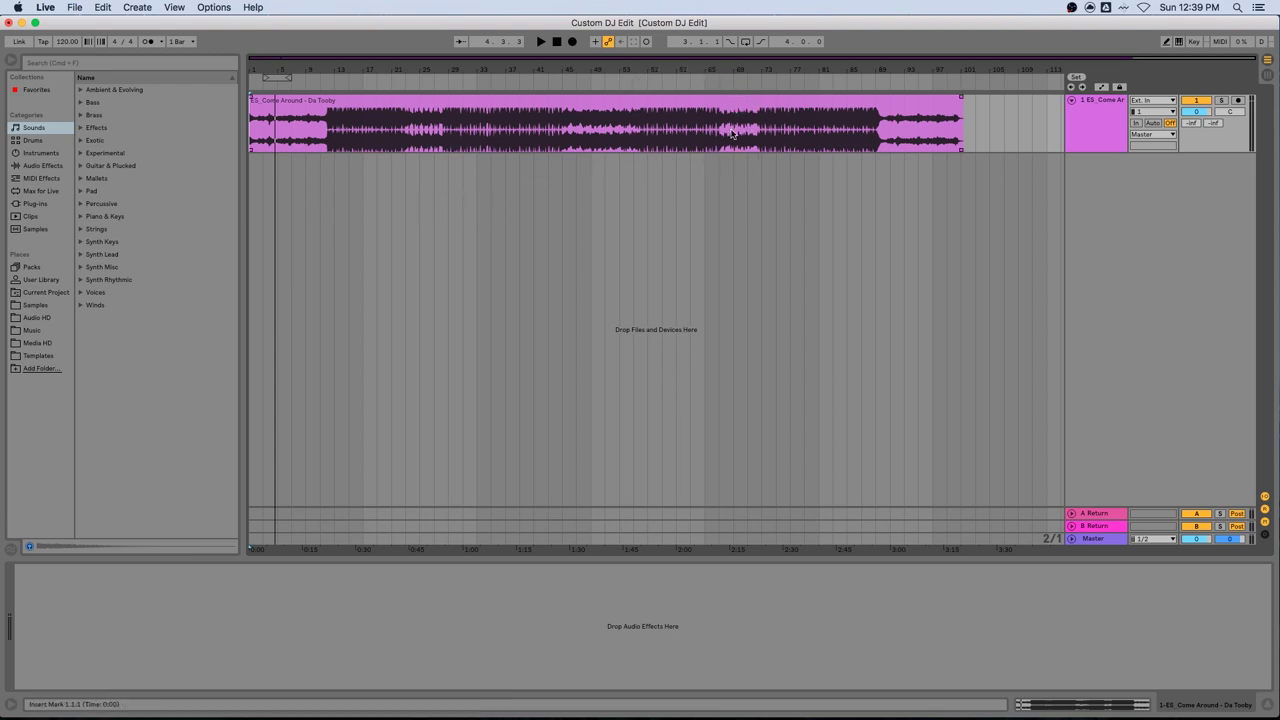
# Step: Preview the song from bar 67, then return the position to the start
pyautogui.click(717, 136)
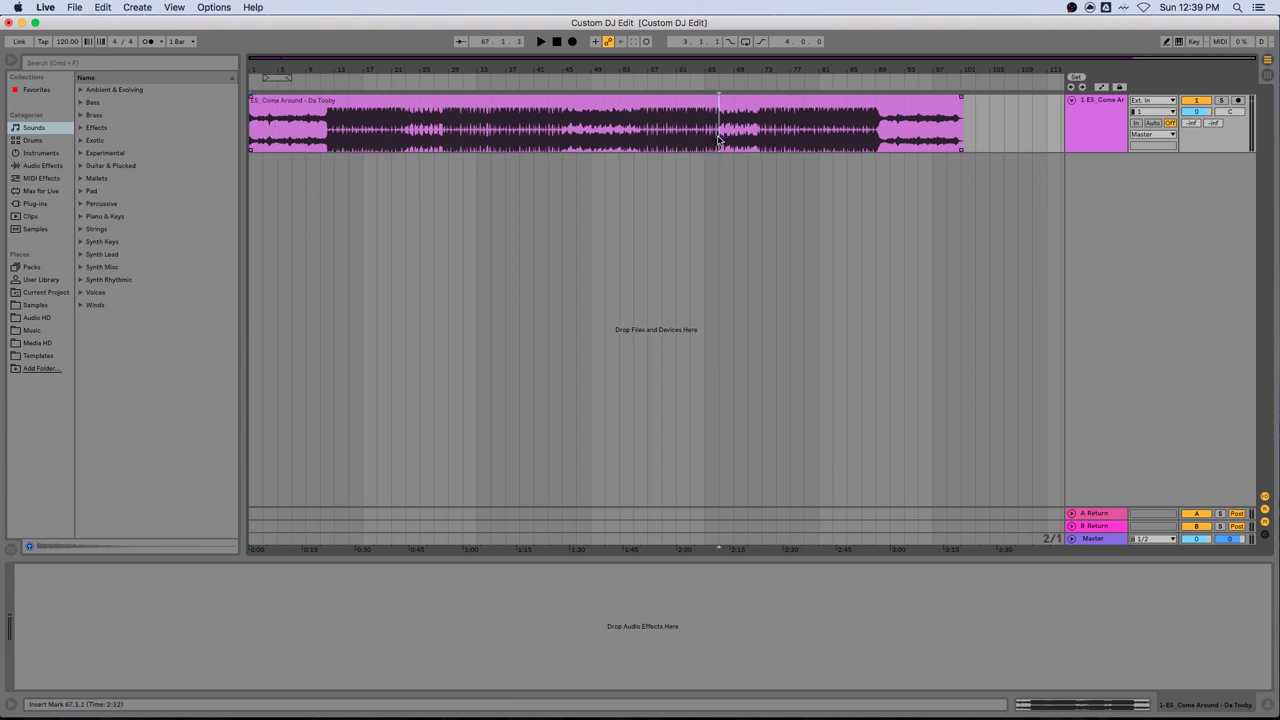
pyautogui.press('space')
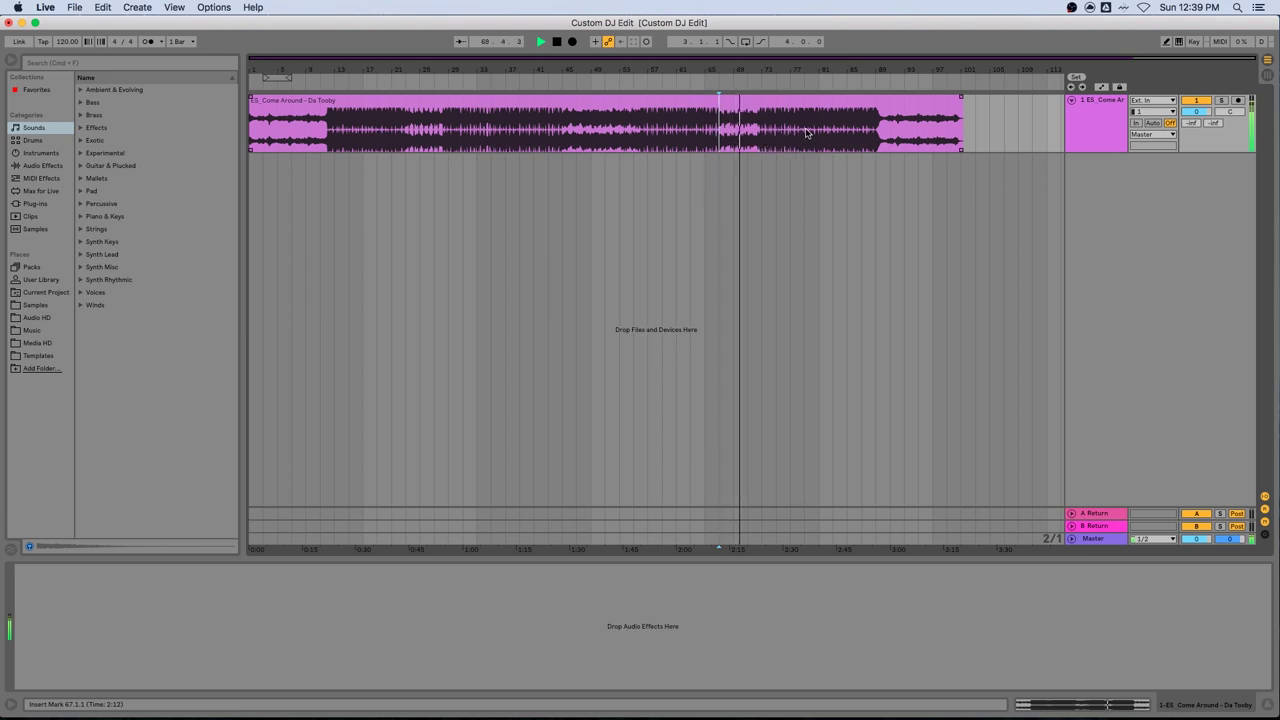
pyautogui.press('space')
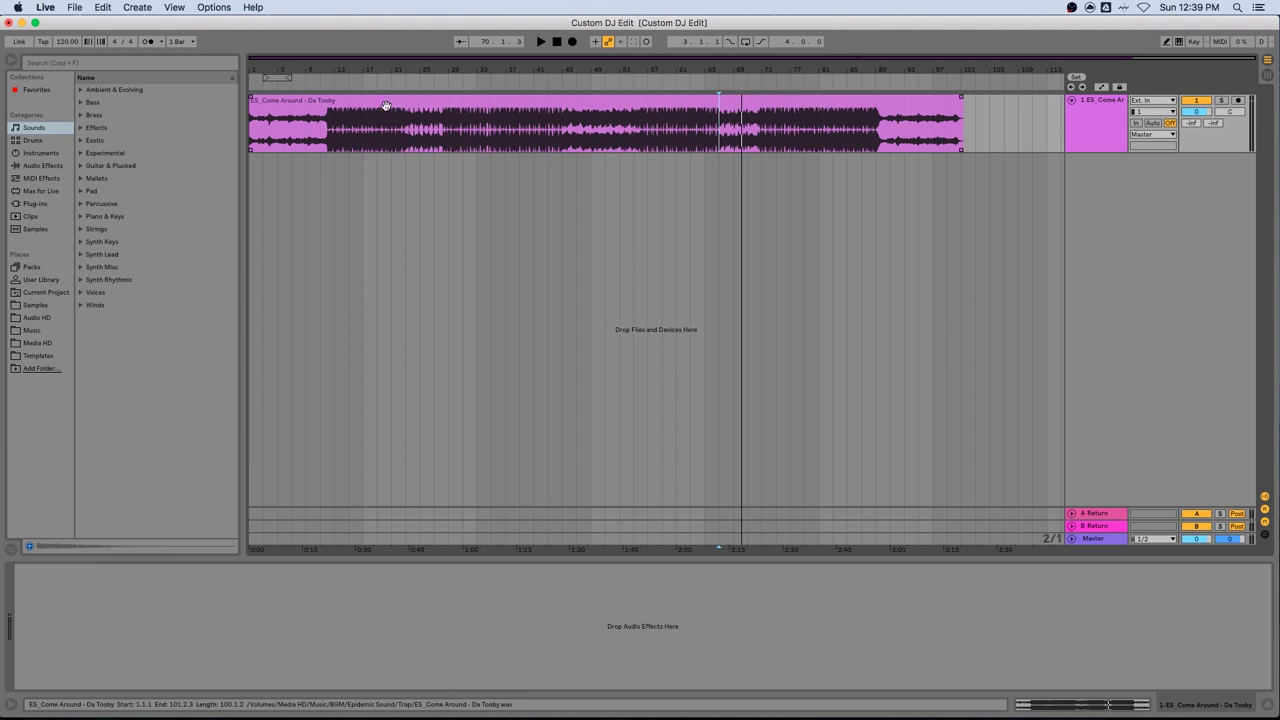
pyautogui.click(557, 41)
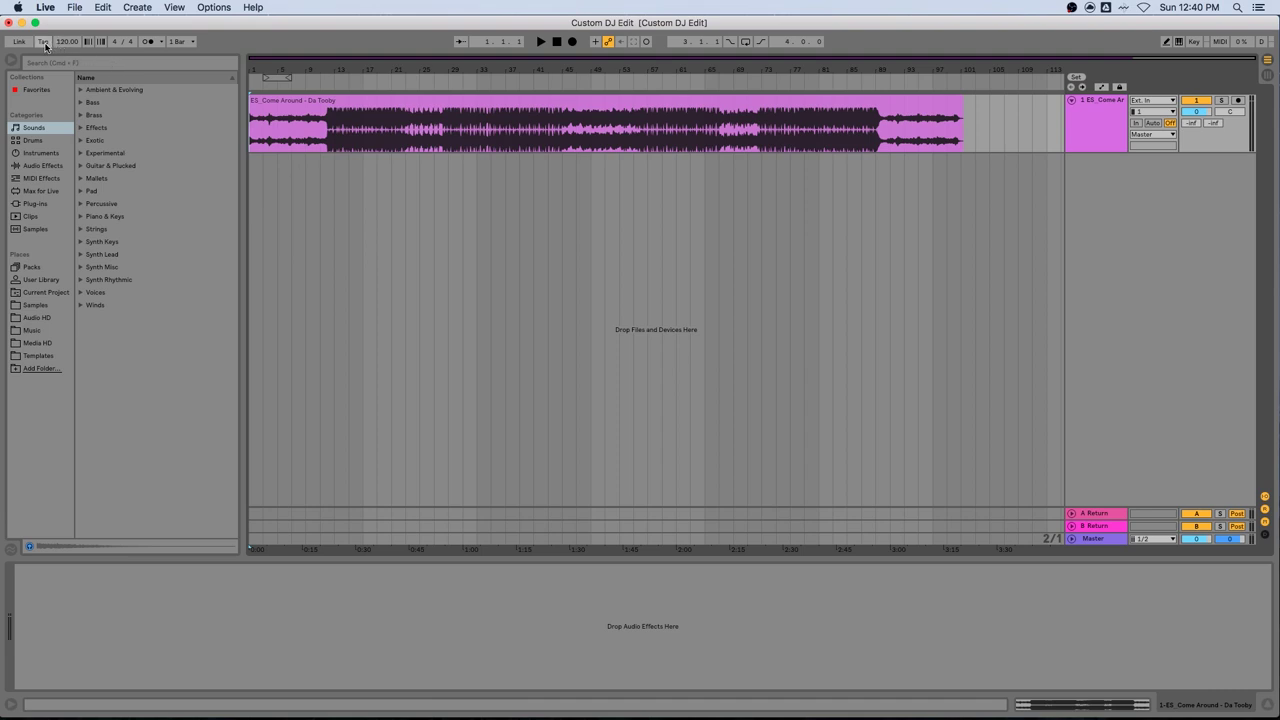
# Step: Tap the tempo along with the song, setting the set to 129.20 BPM
pyautogui.click(44, 42)
pyautogui.click(44, 42)
pyautogui.click(44, 42)
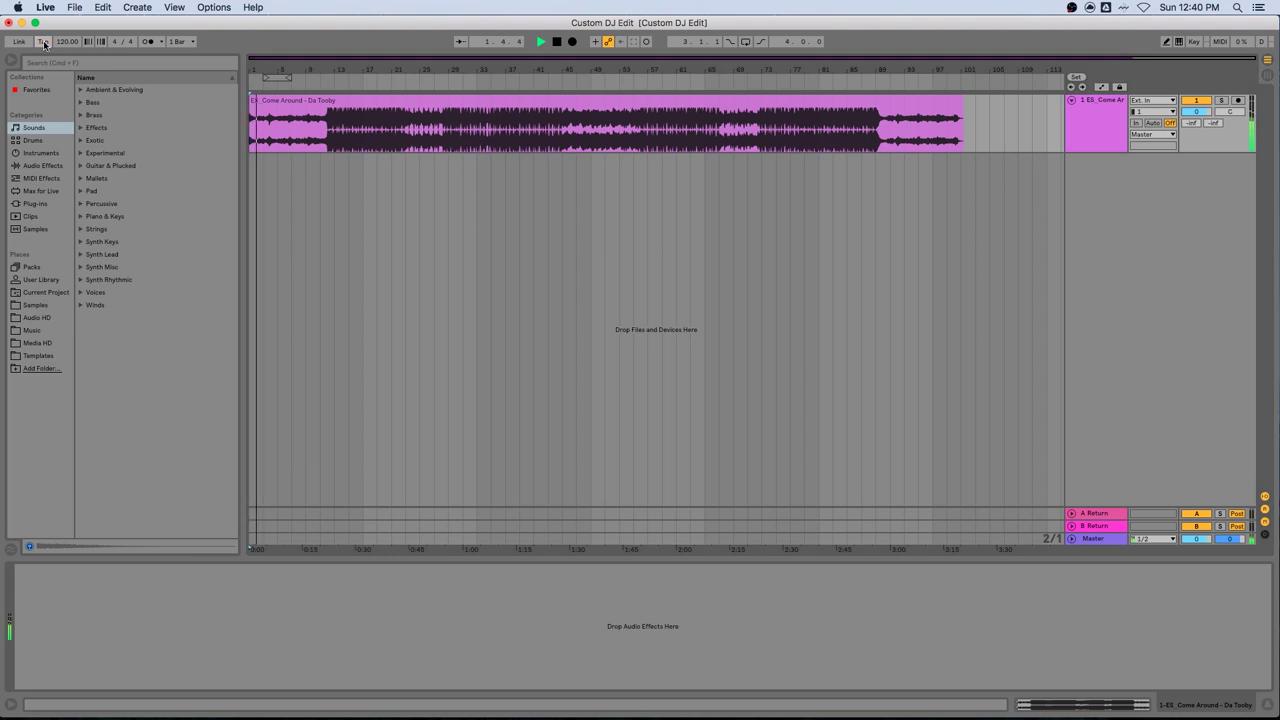
pyautogui.click(44, 42)
pyautogui.click(44, 42)
pyautogui.click(44, 42)
pyautogui.click(44, 42)
pyautogui.press('space')
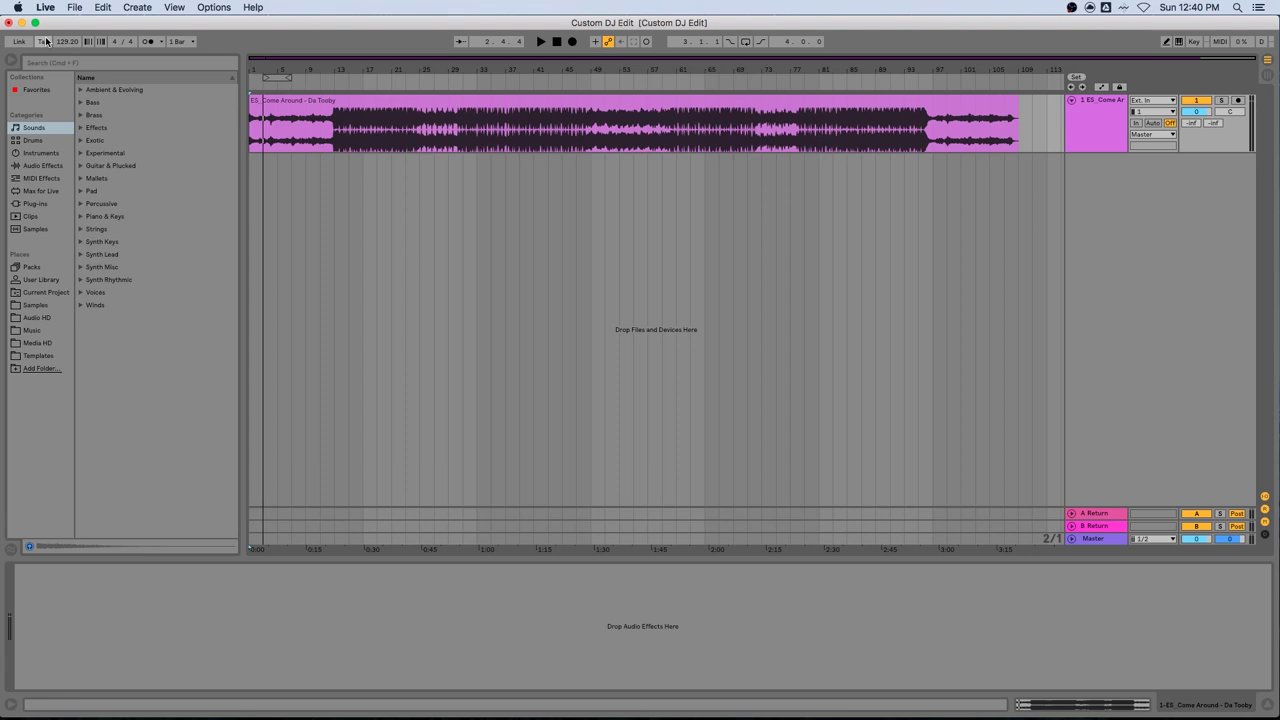
pyautogui.press('super+Tab')
pyautogui.press('super+Tab')
pyautogui.press('super+Tab')
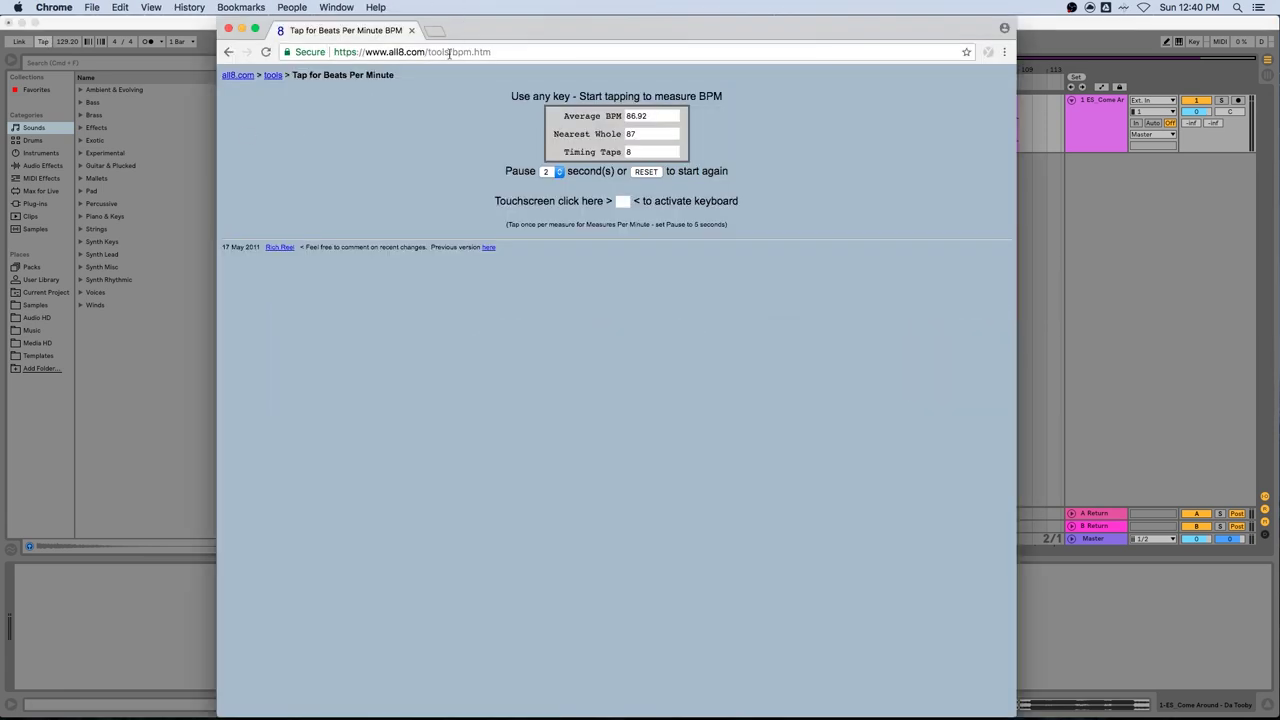
# Step: Search Google for 'tap fot bpm' and open the all8.com tap-for-BPM tool
pyautogui.click(449, 51)
pyautogui.press('BackSpace')
pyautogui.write('ta')
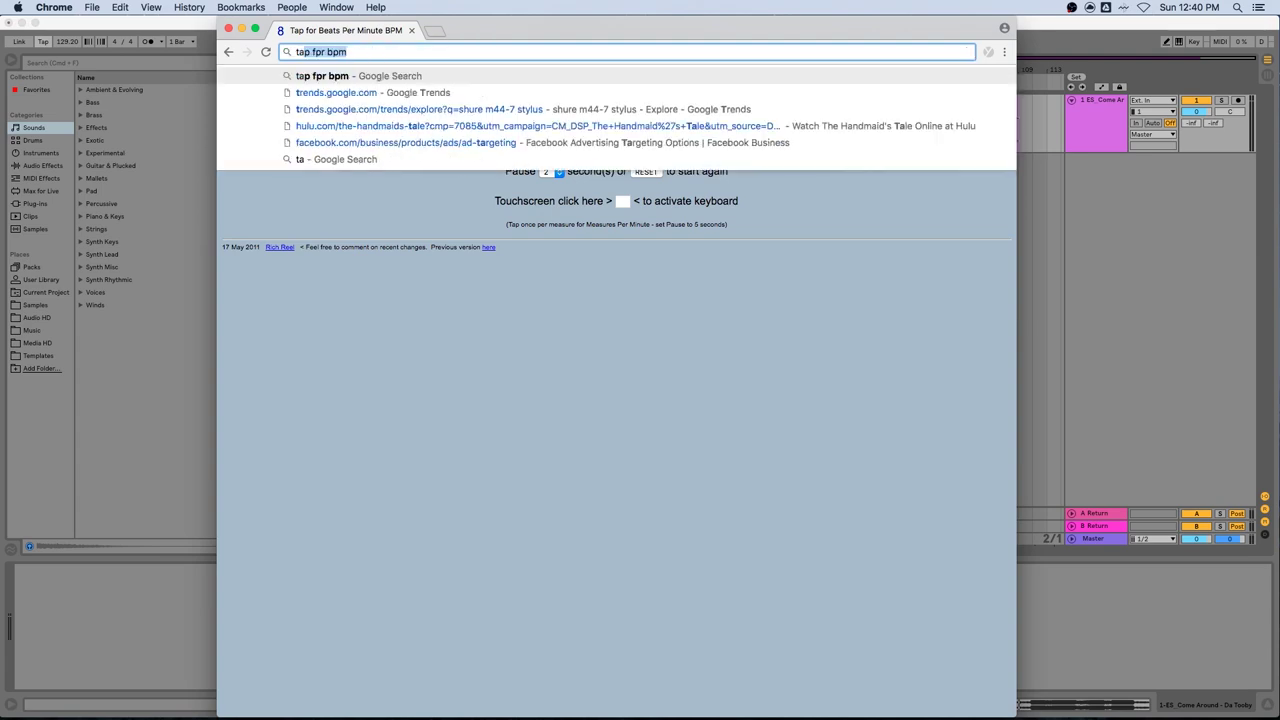
pyautogui.write('p fot bpm')
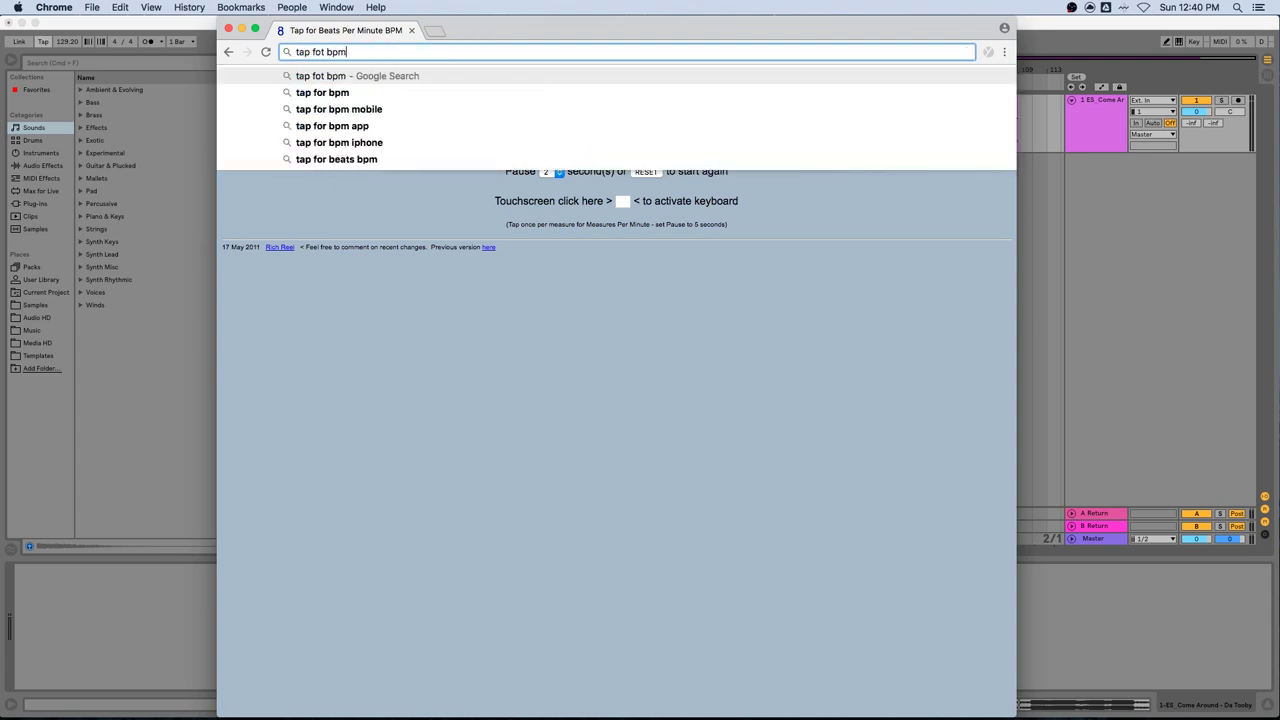
pyautogui.press('Return')
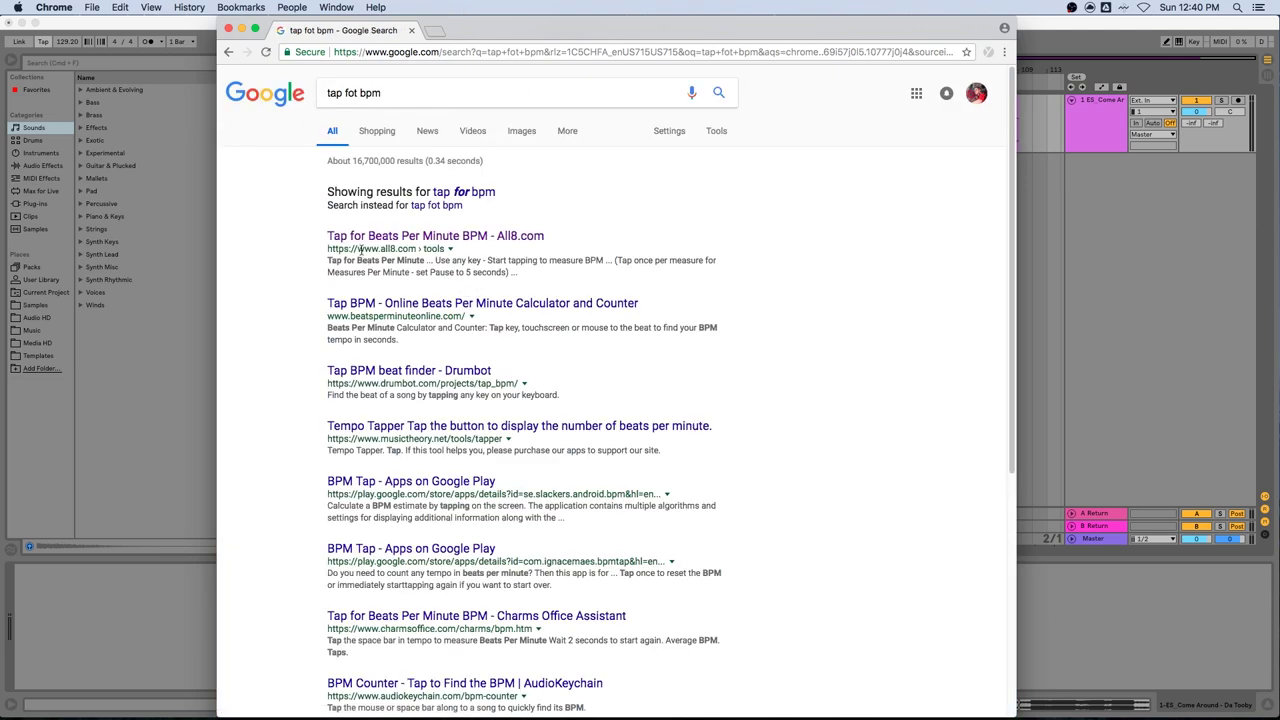
pyautogui.moveTo(381, 259); pyautogui.dragTo(455, 250)
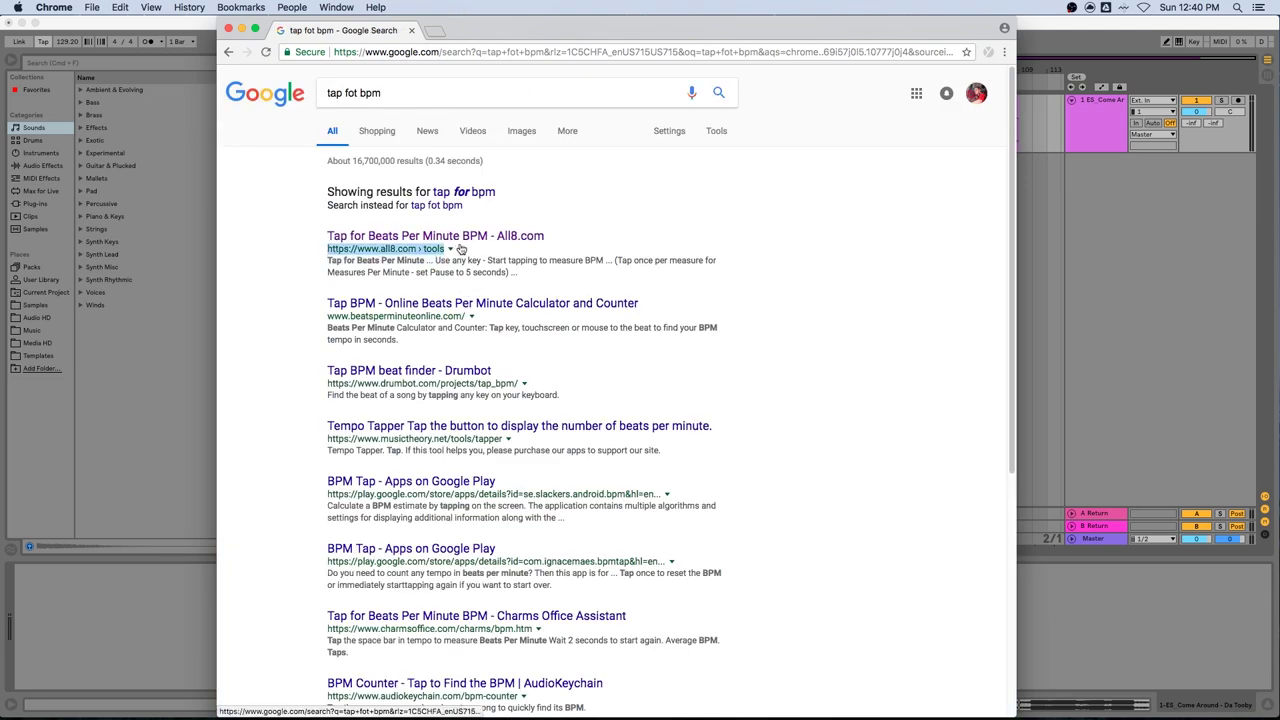
pyautogui.click(519, 252)
pyautogui.click(479, 238)
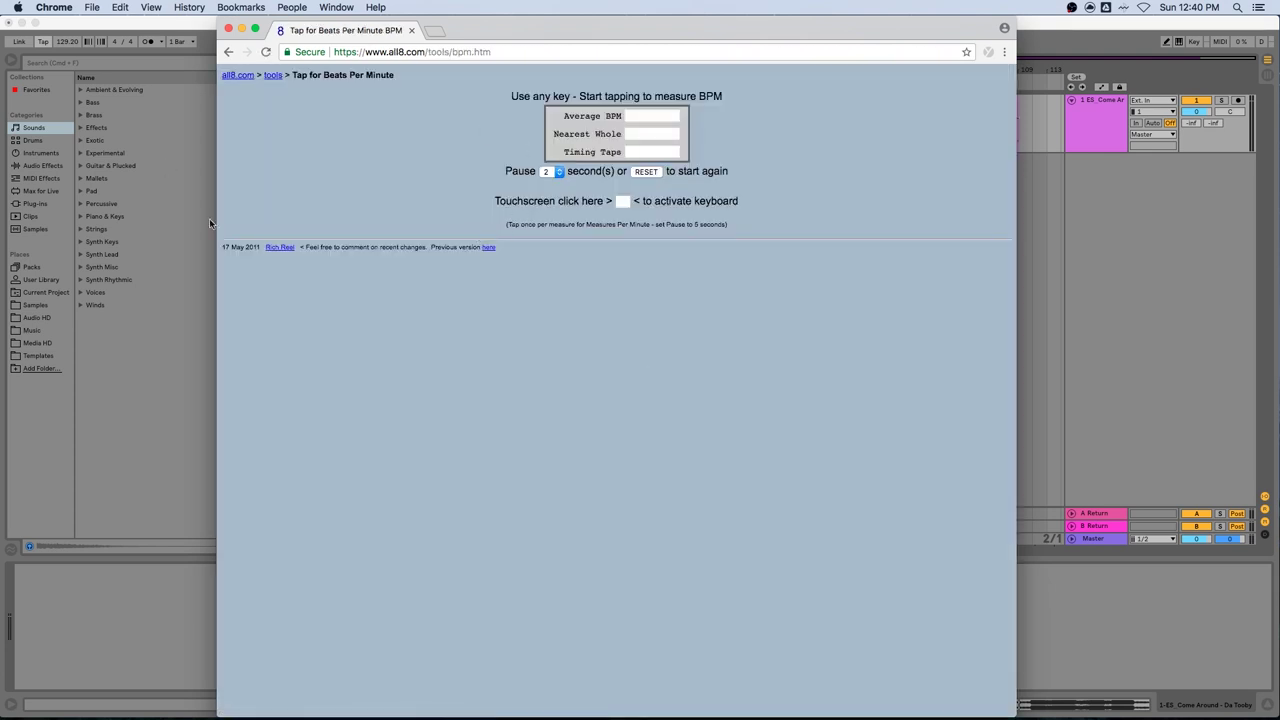
# Step: Start the song playing in Live from bar 13, then return to the BPM page
pyautogui.click(190, 218)
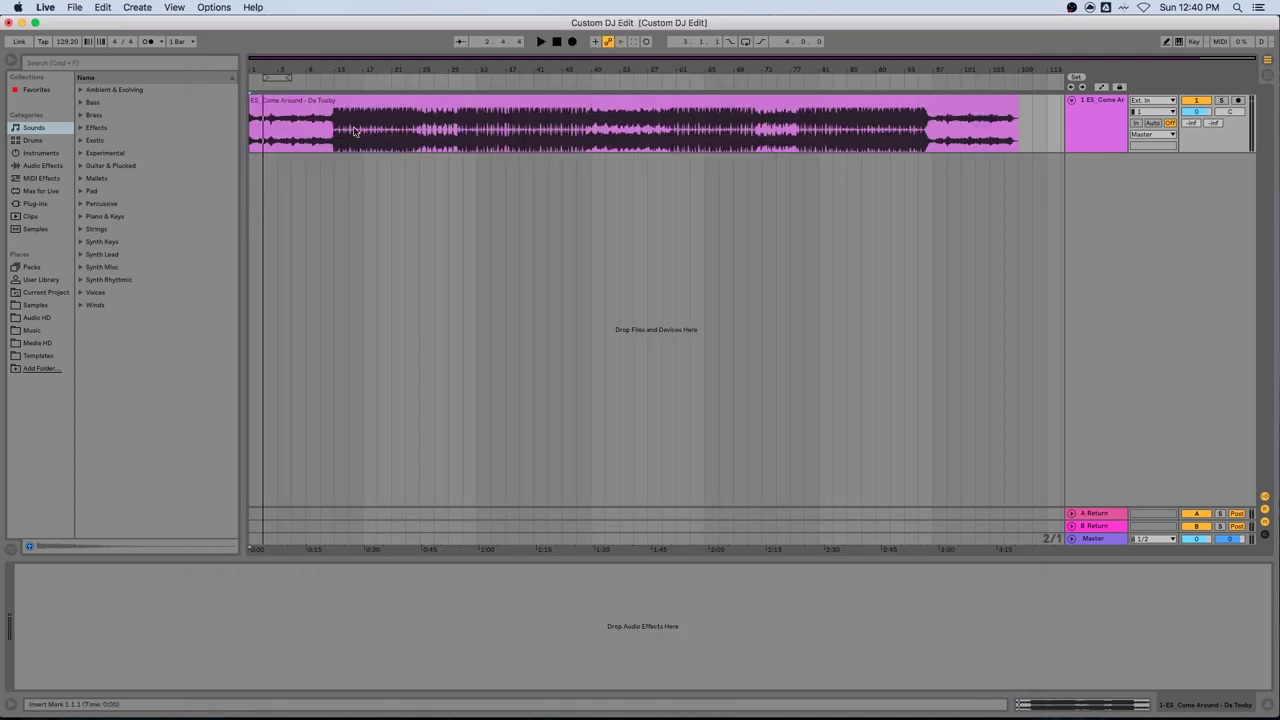
pyautogui.click(334, 130)
pyautogui.press('space')
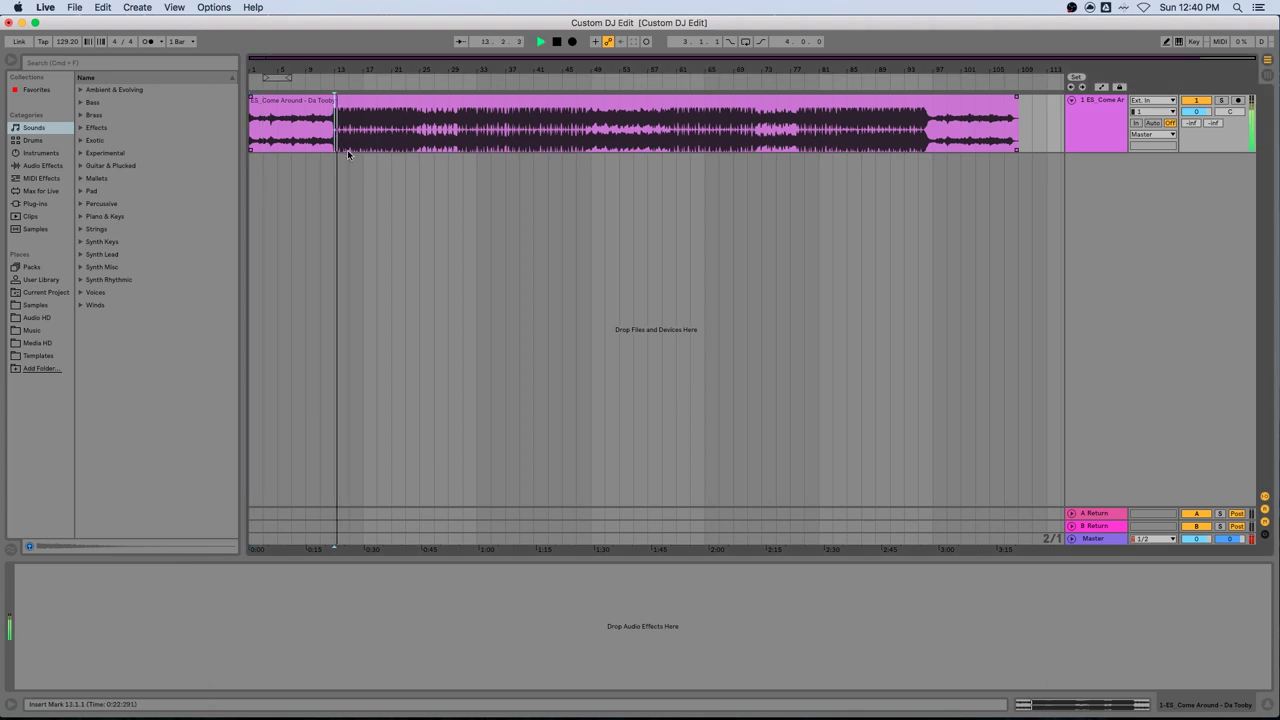
pyautogui.press('super+Tab')
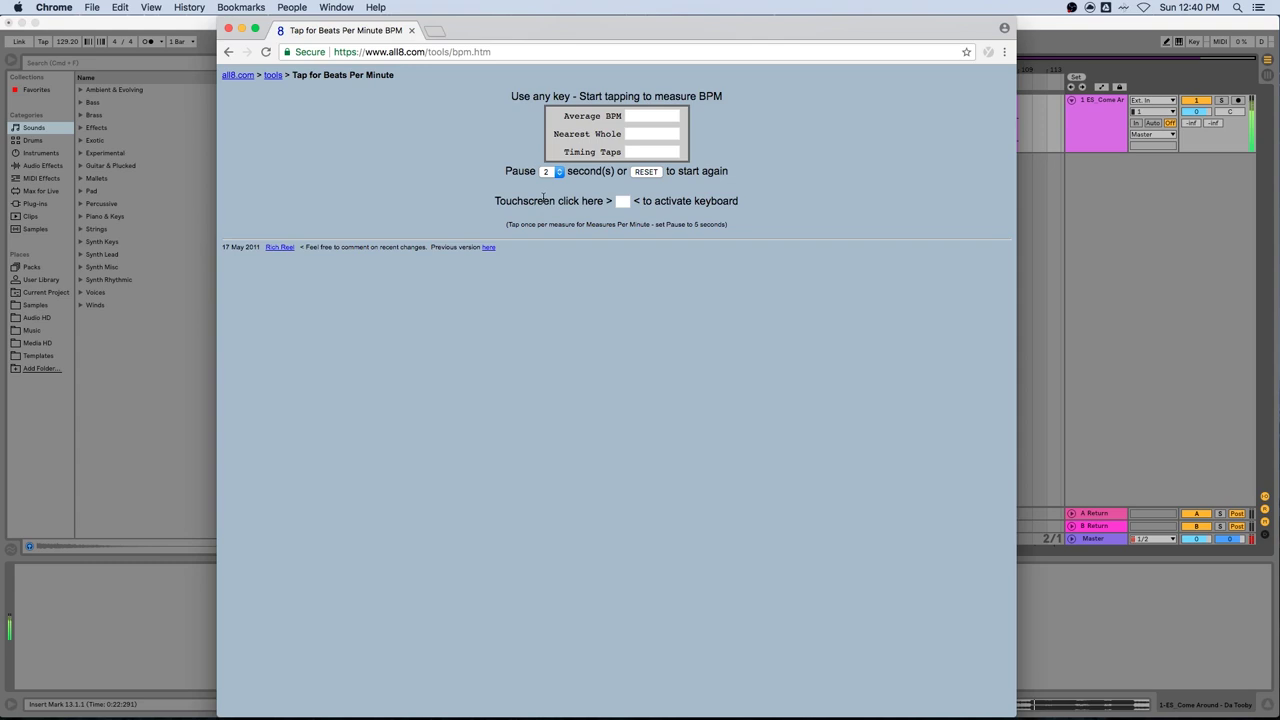
# Step: Tap the beat on all8.com to get 87.61 BPM (nearest 88) from 8 taps
pyautogui.press('space')
pyautogui.press('space')
pyautogui.press('space')
pyautogui.press('space')
pyautogui.press('space')
pyautogui.press('space')
pyautogui.press('space')
pyautogui.press('space')
pyautogui.click(117, 350)
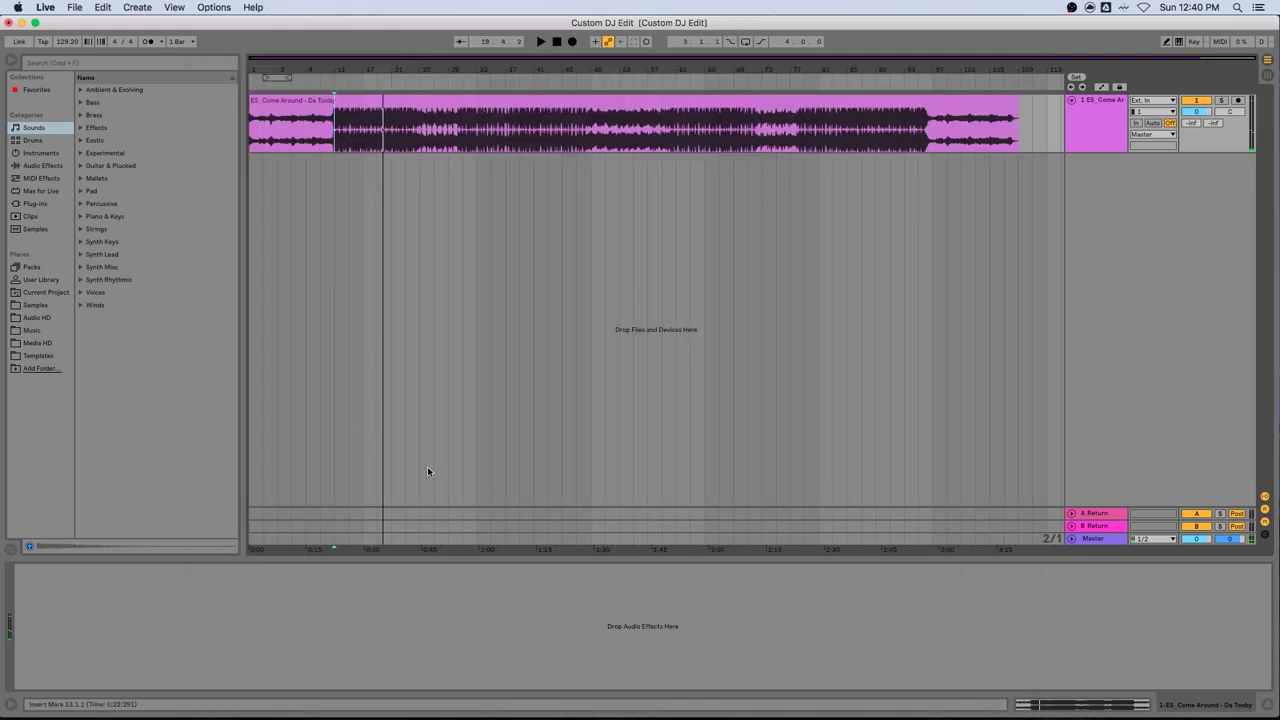
pyautogui.press('super+Tab')
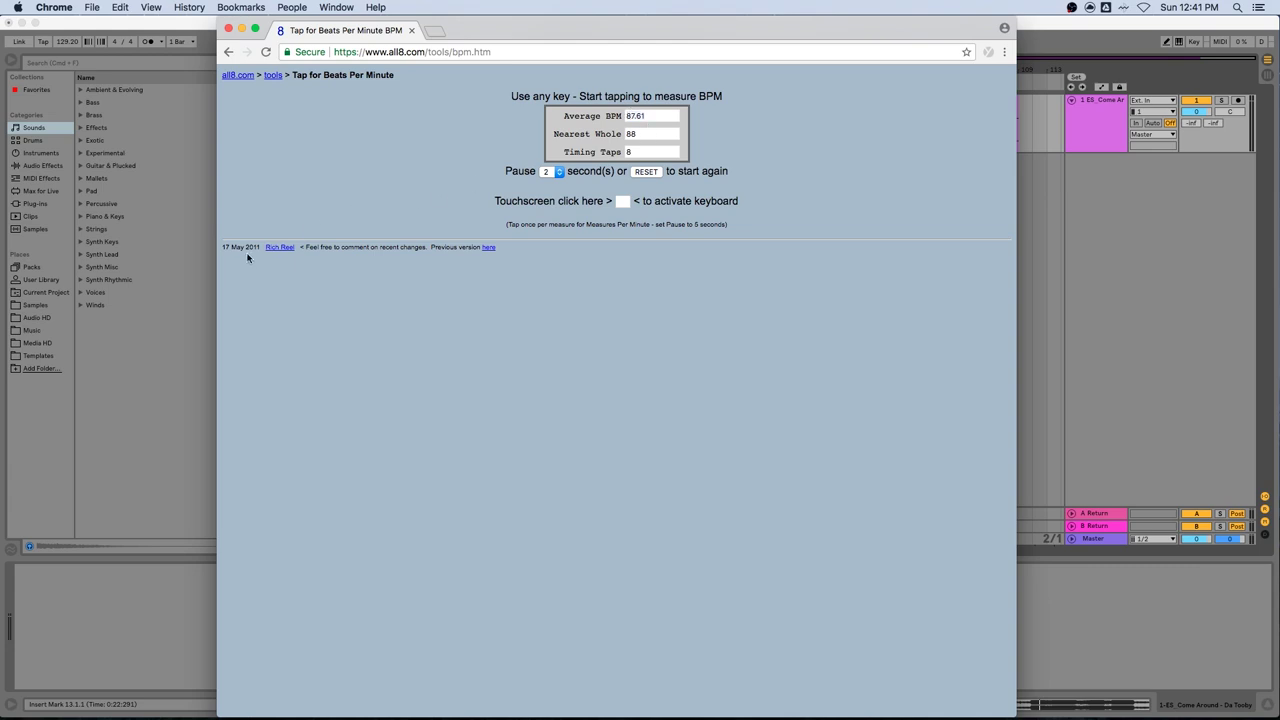
pyautogui.click(183, 315)
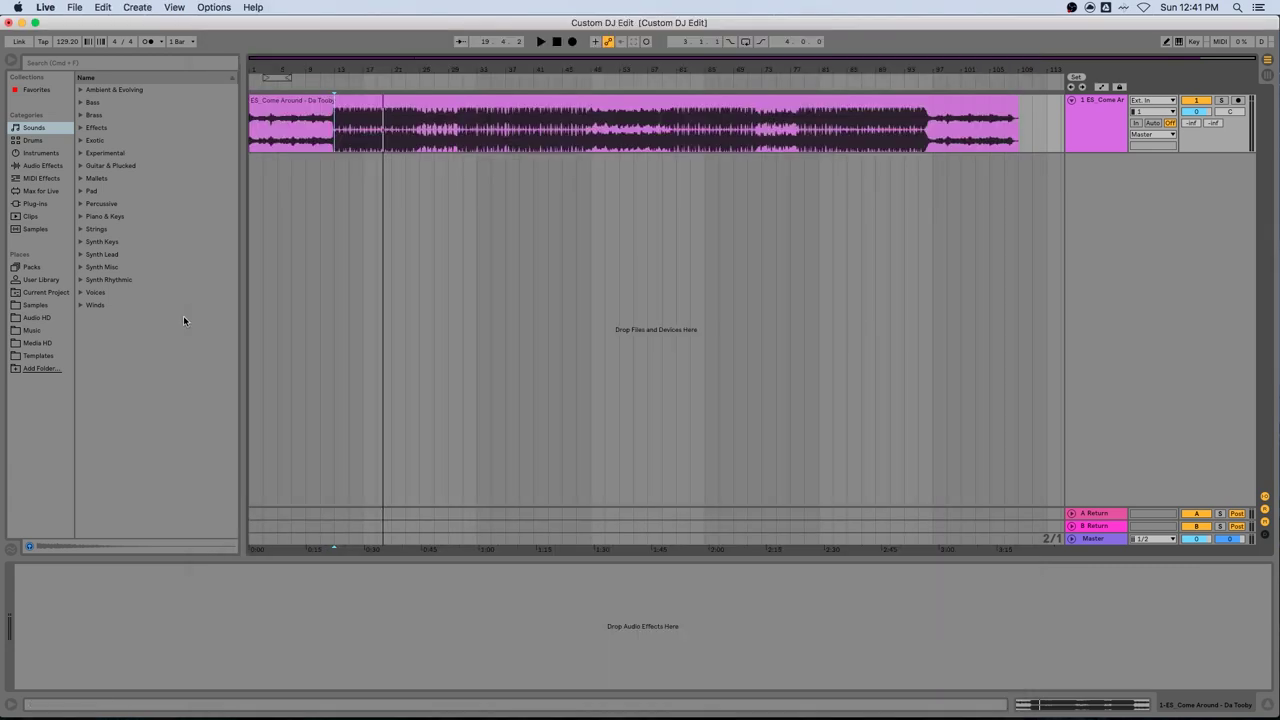
# Step: Set the project tempo to 88 BPM and play the song from the start to check
pyautogui.click(66, 41)
pyautogui.write('88')
pyautogui.press('Return')
pyautogui.moveTo(460, 66); pyautogui.dragTo(421, 144)
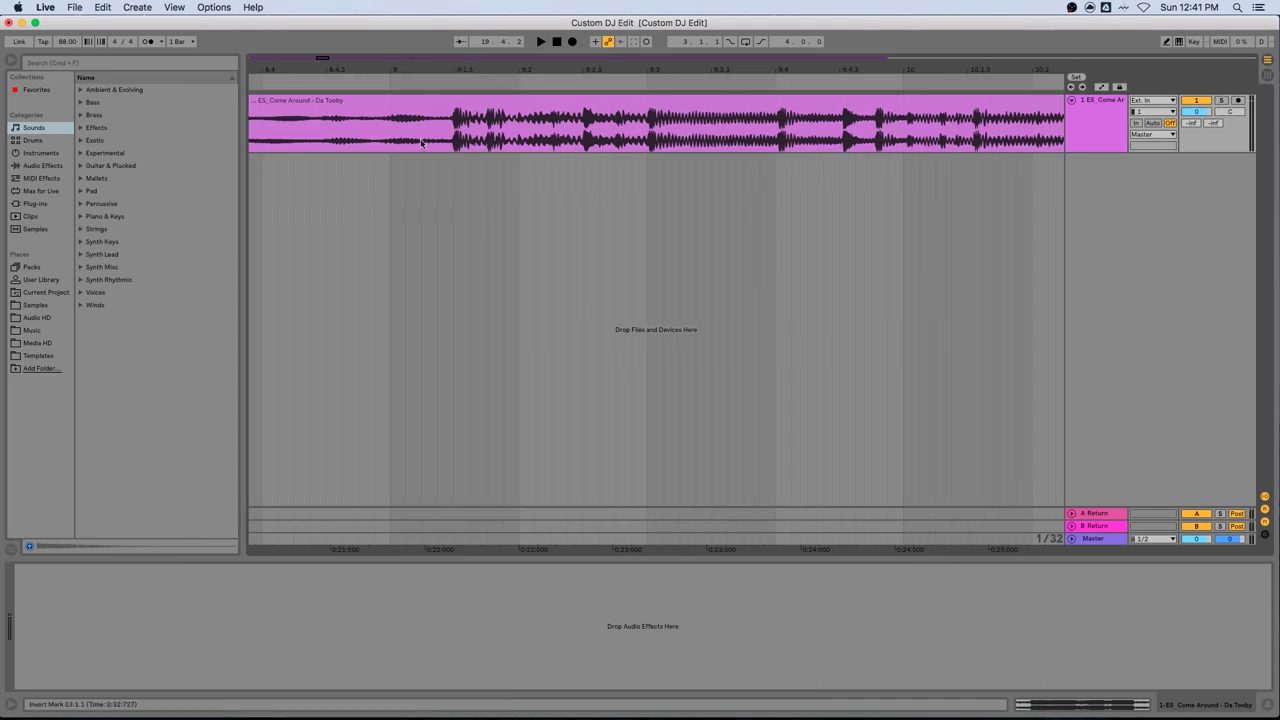
pyautogui.moveTo(441, 66); pyautogui.dragTo(525, 40)
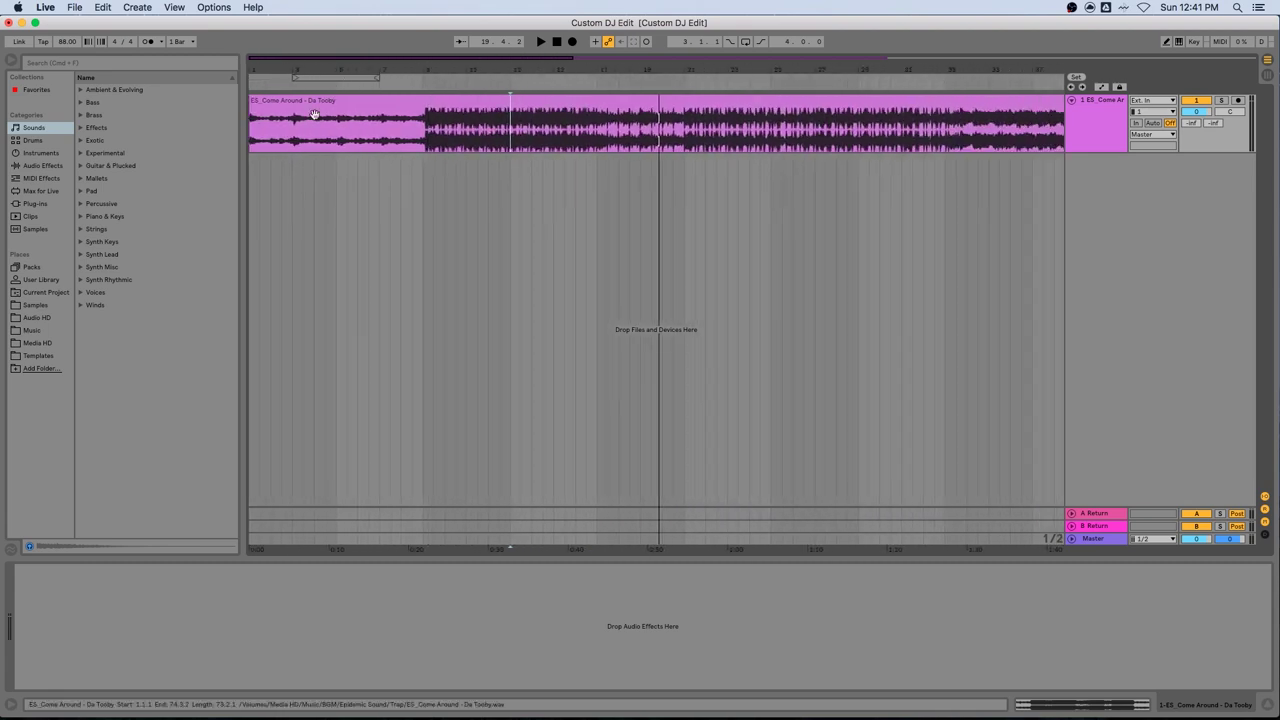
pyautogui.click(249, 138)
pyautogui.press('space')
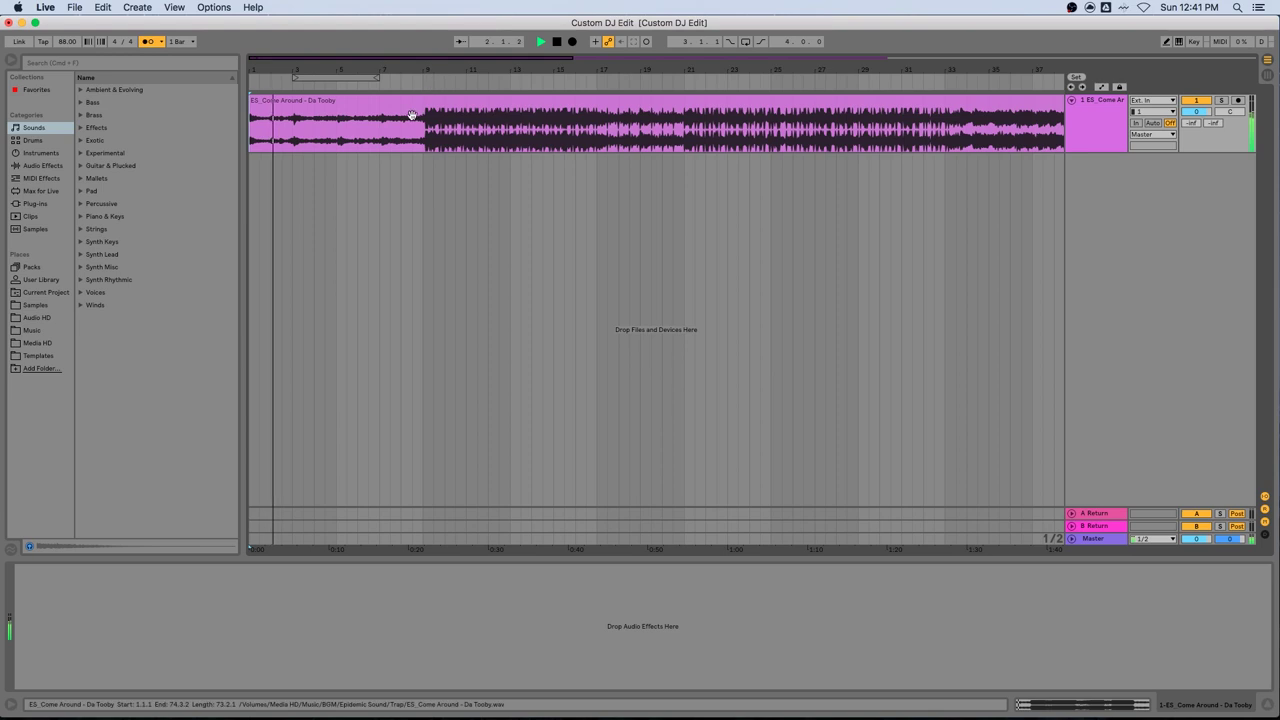
pyautogui.press('space')
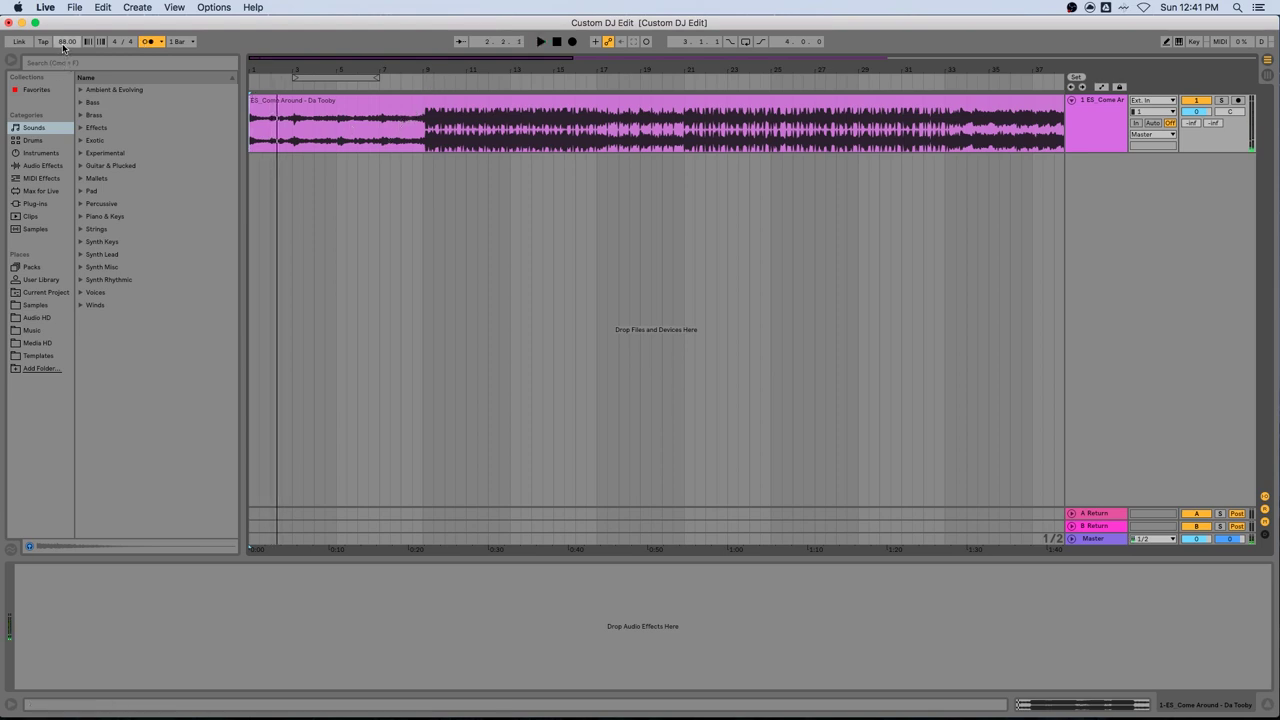
# Step: Lower the tempo to 87.00 BPM and replay the song to confirm
pyautogui.moveTo(63, 45); pyautogui.dragTo(68, 50)
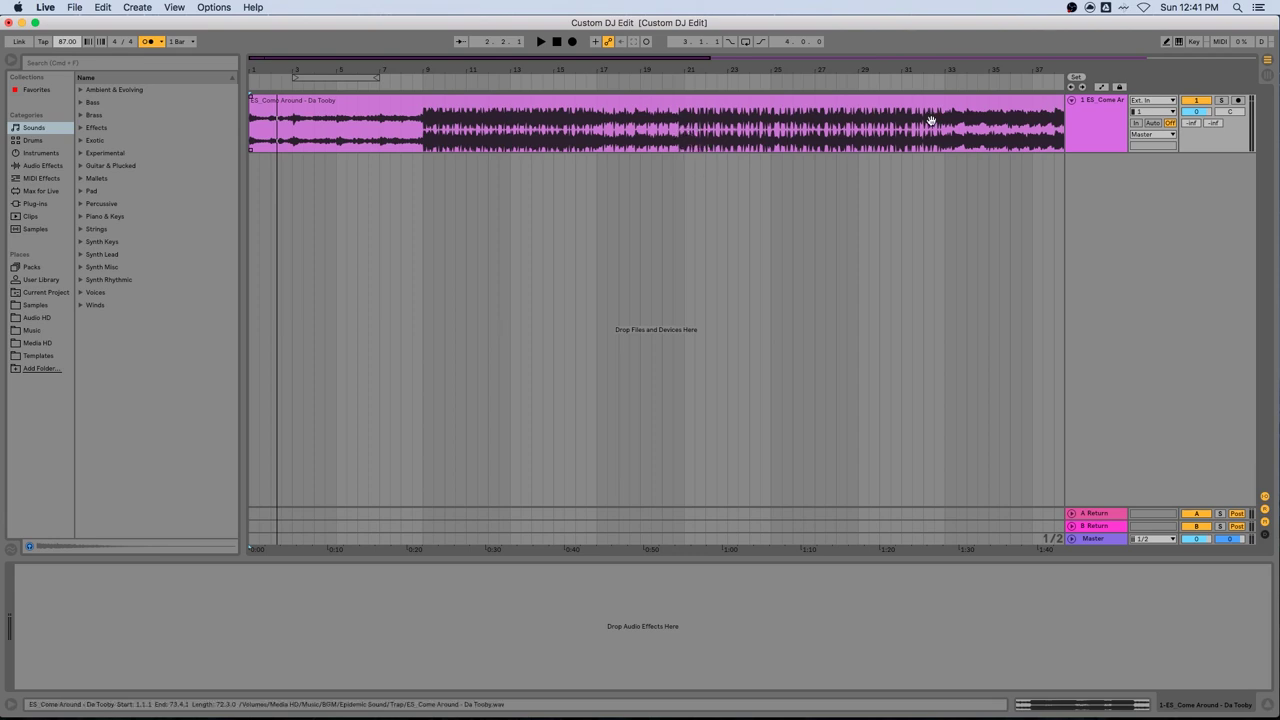
pyautogui.scroll(10, 400, 130)
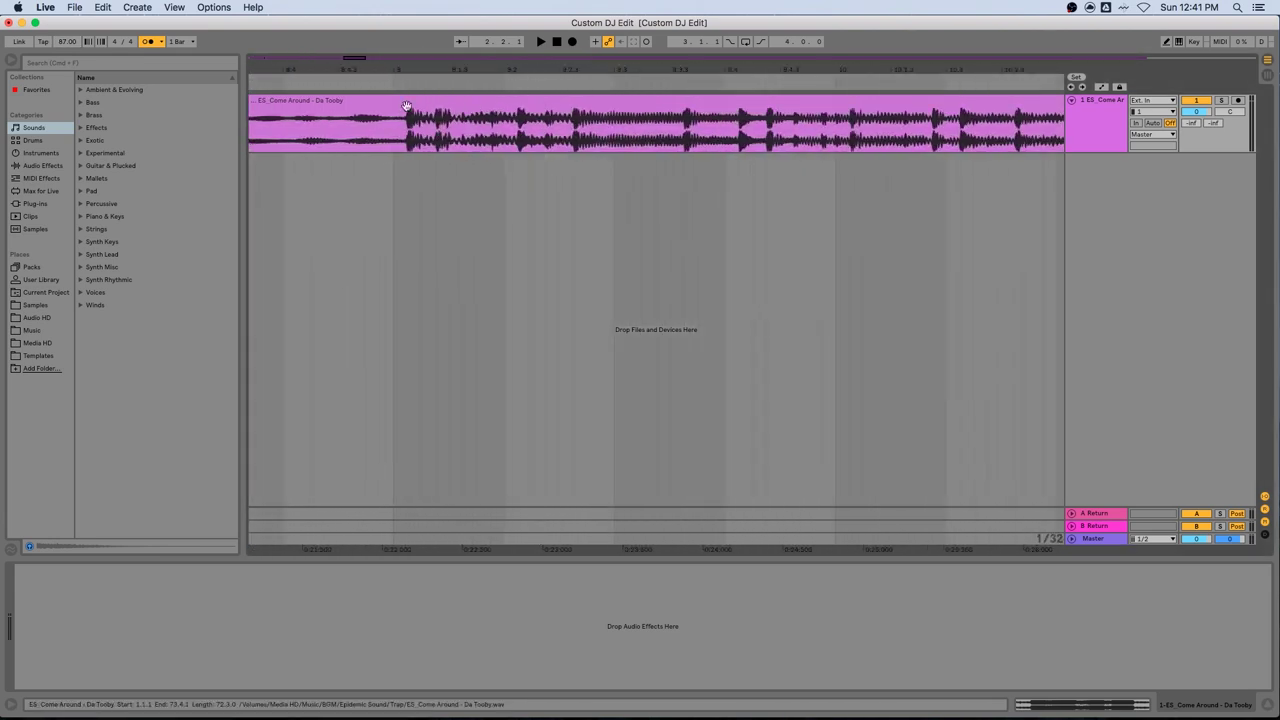
pyautogui.moveTo(427, 78); pyautogui.dragTo(382, 70)
pyautogui.click(541, 41)
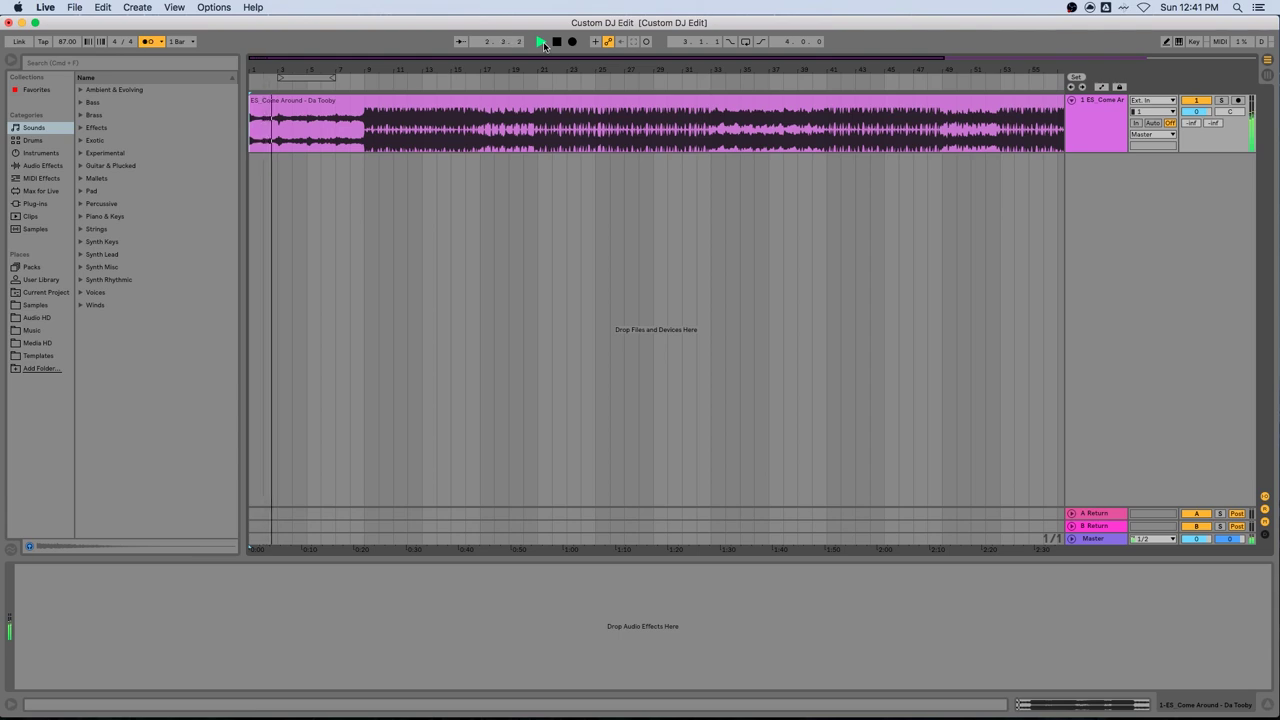
pyautogui.click(556, 42)
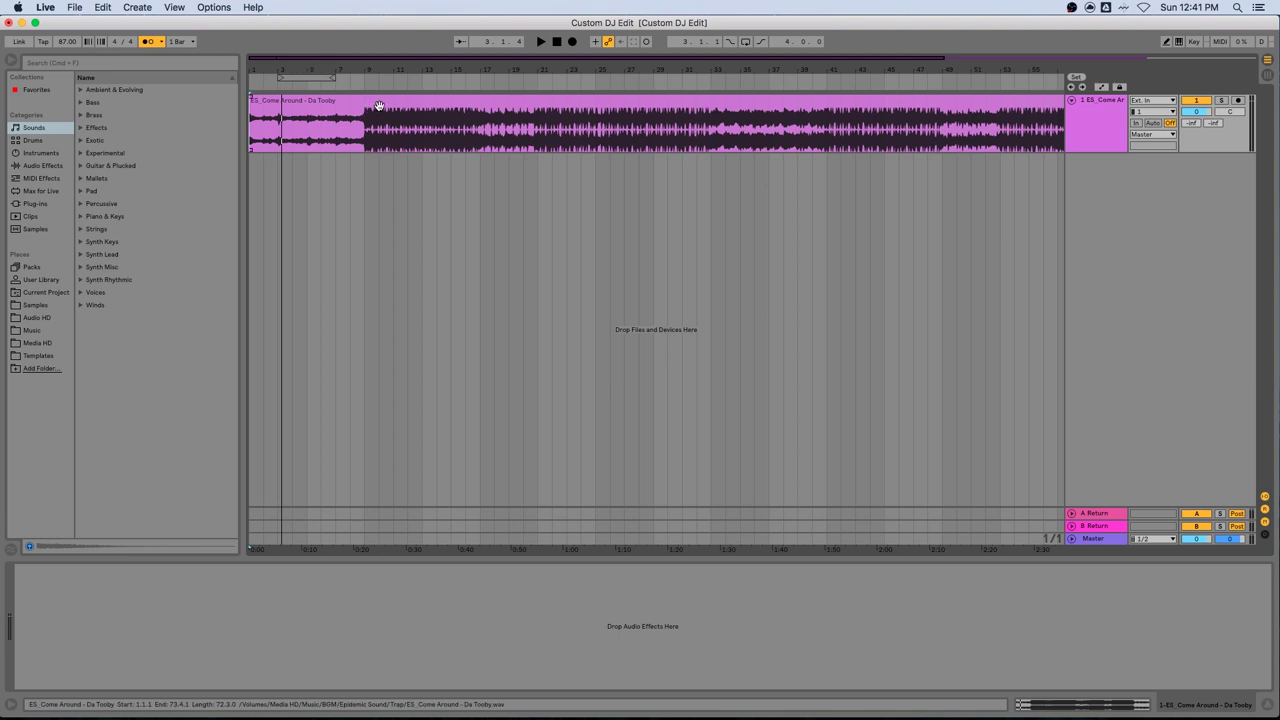
# Step: In Clip View, move the sample Start to the first transient (0 0 85) and play to check
pyautogui.doubleClick(384, 104)
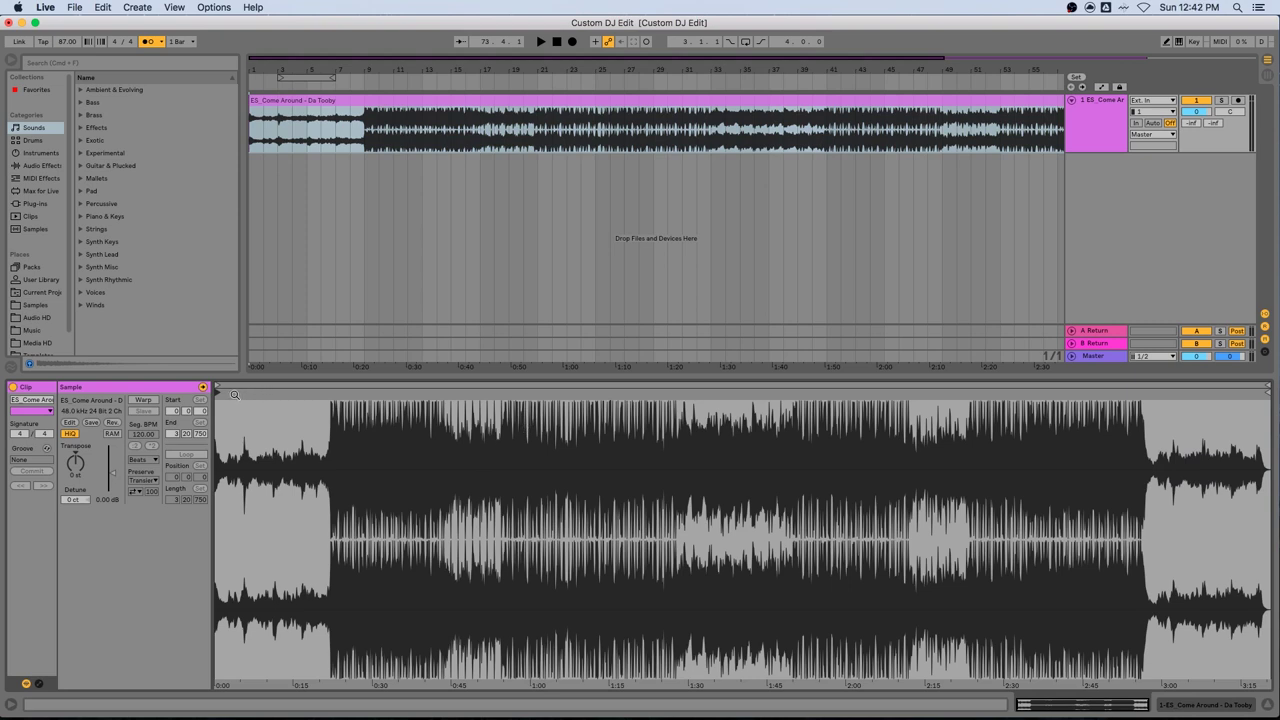
pyautogui.moveTo(237, 395); pyautogui.dragTo(416, 417)
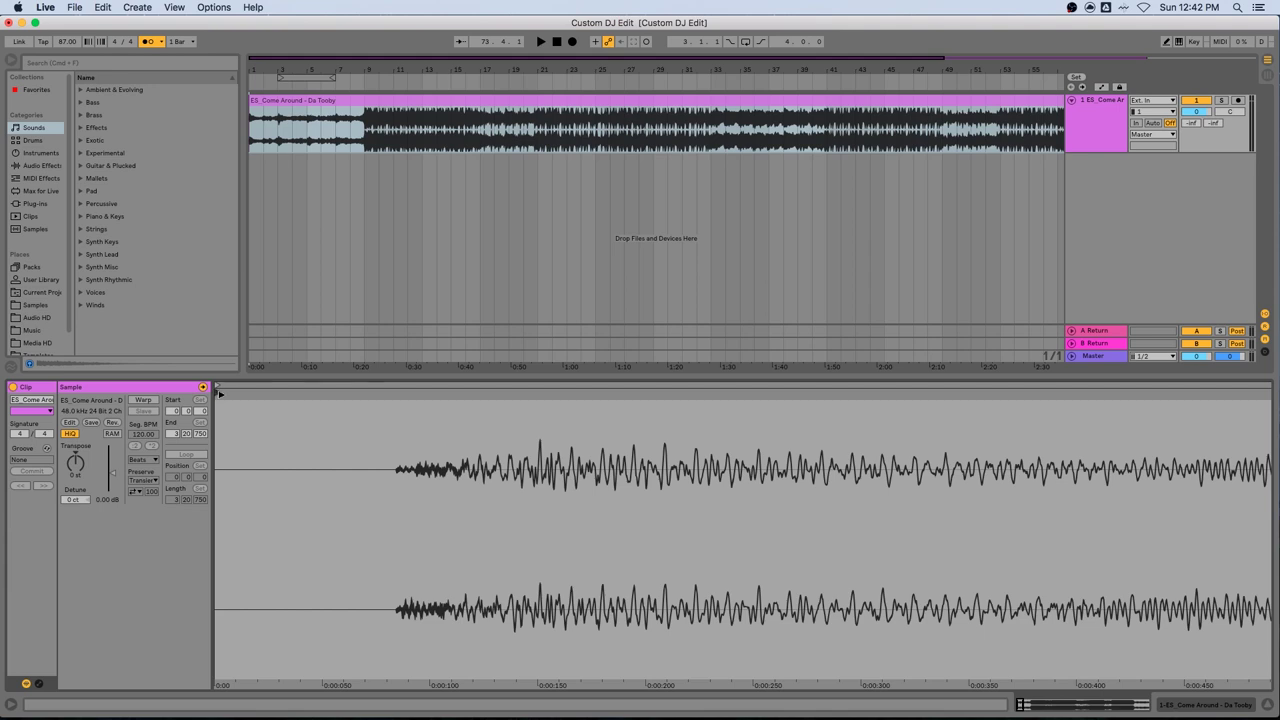
pyautogui.moveTo(220, 395)
pyautogui.mouseDown()
pyautogui.moveTo(399, 401)
pyautogui.moveTo(410, 442)
pyautogui.mouseUp()
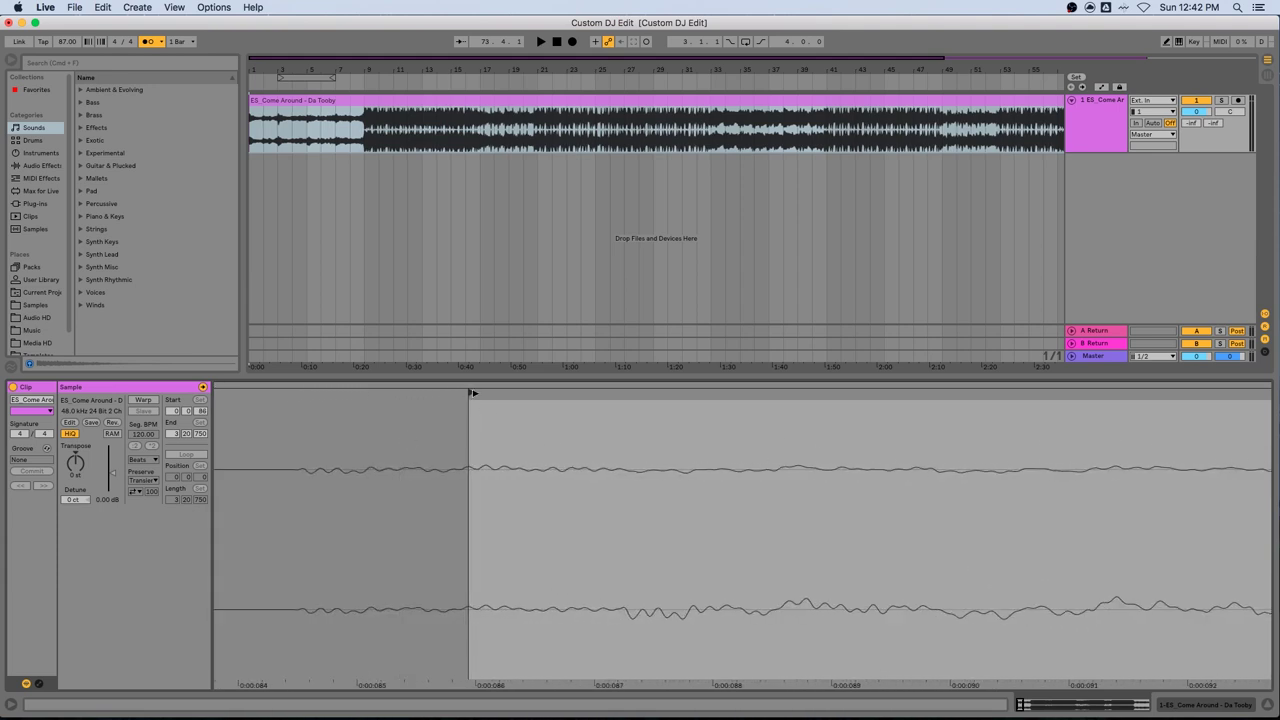
pyautogui.moveTo(473, 393)
pyautogui.mouseDown()
pyautogui.moveTo(294, 400)
pyautogui.moveTo(304, 440)
pyautogui.moveTo(441, 433)
pyautogui.moveTo(452, 519)
pyautogui.moveTo(410, 429)
pyautogui.moveTo(423, 401)
pyautogui.mouseUp()
pyautogui.moveTo(455, 459); pyautogui.dragTo(451, 508)
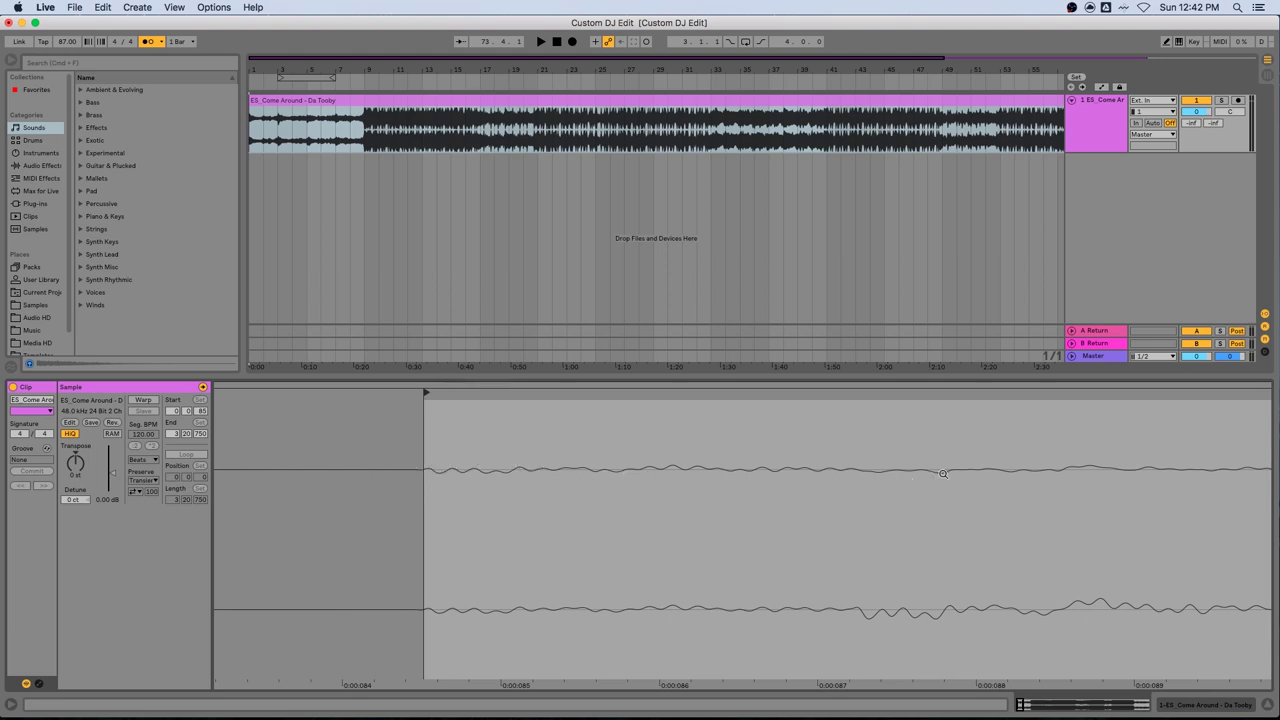
pyautogui.doubleClick(508, 398)
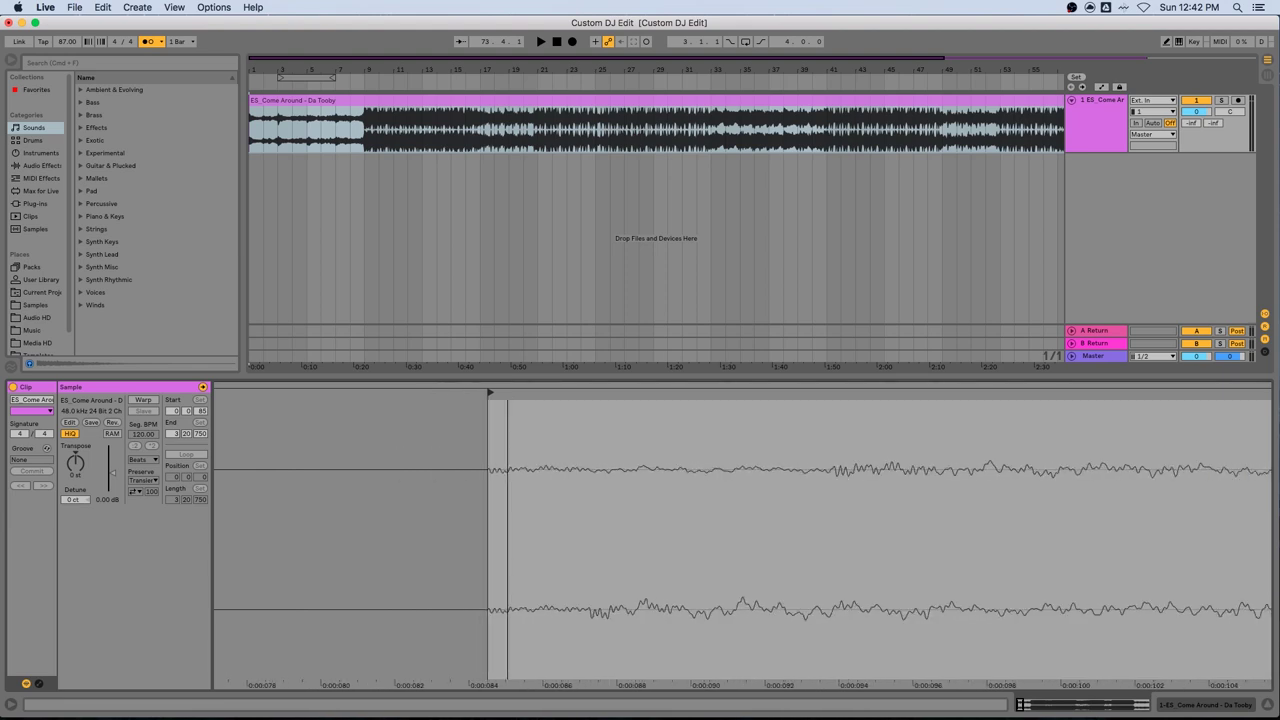
pyautogui.press('space')
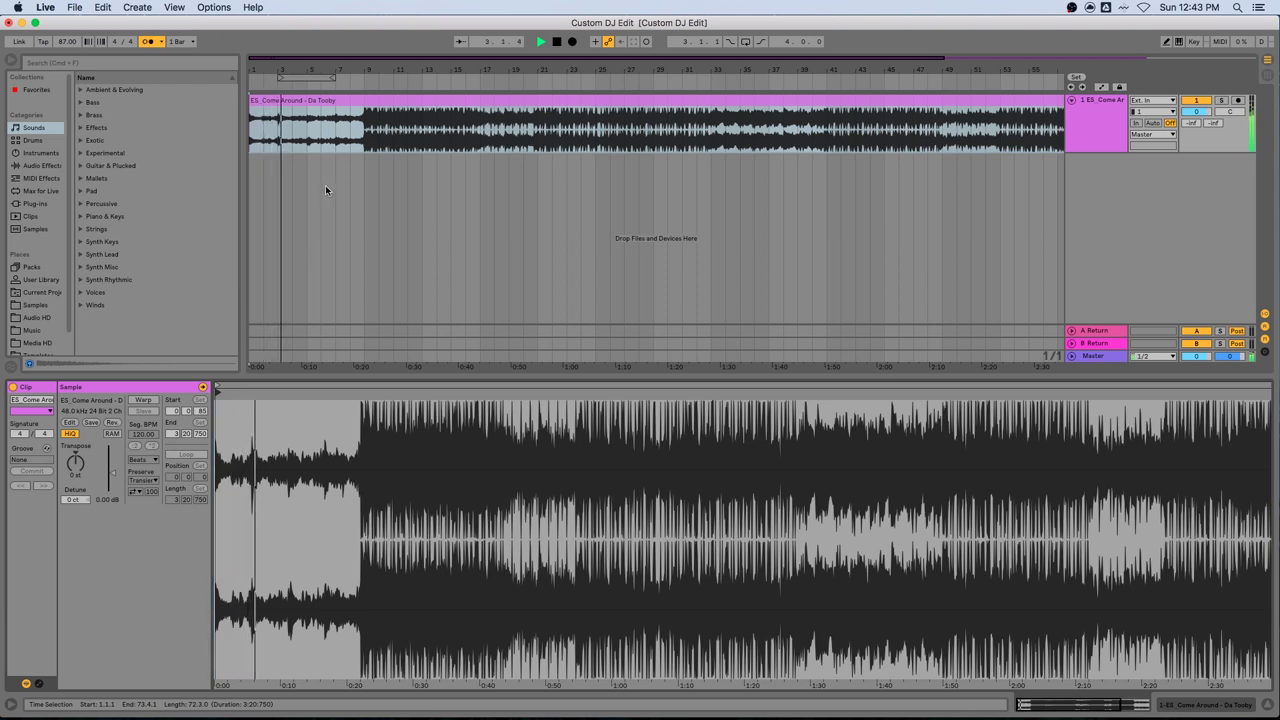
pyautogui.press('space')
pyautogui.click(364, 140)
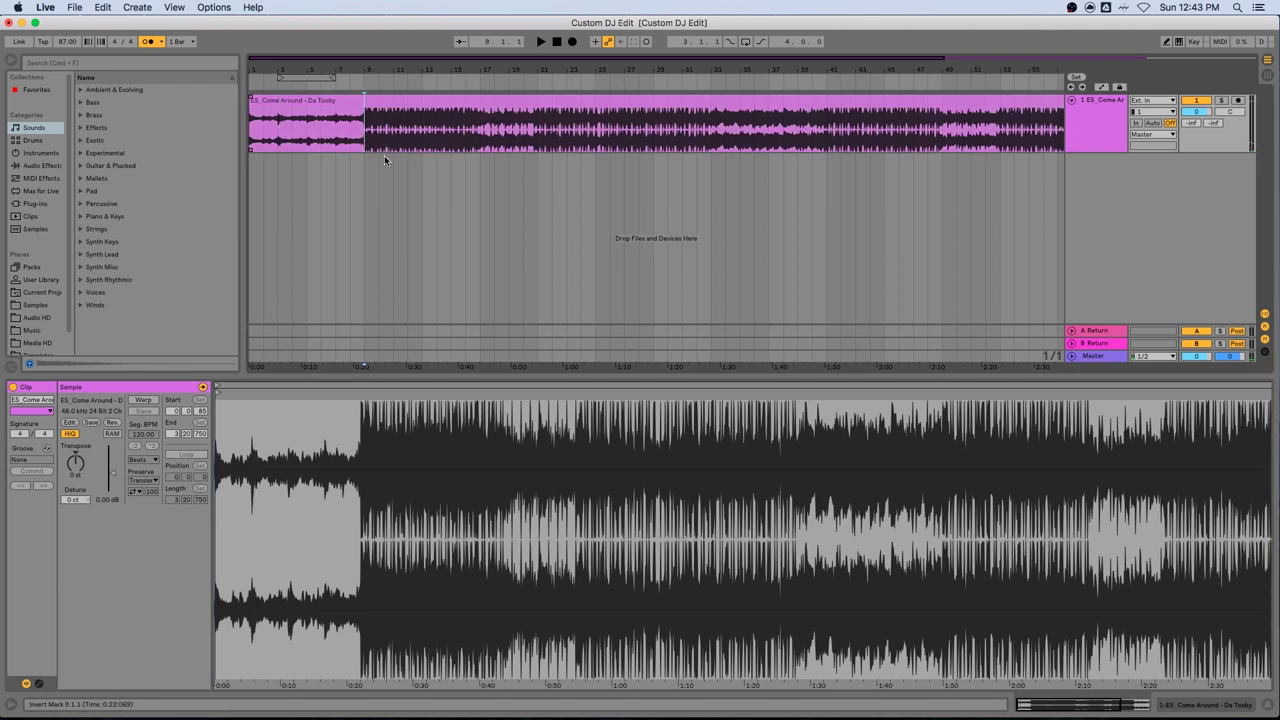
pyautogui.press('space')
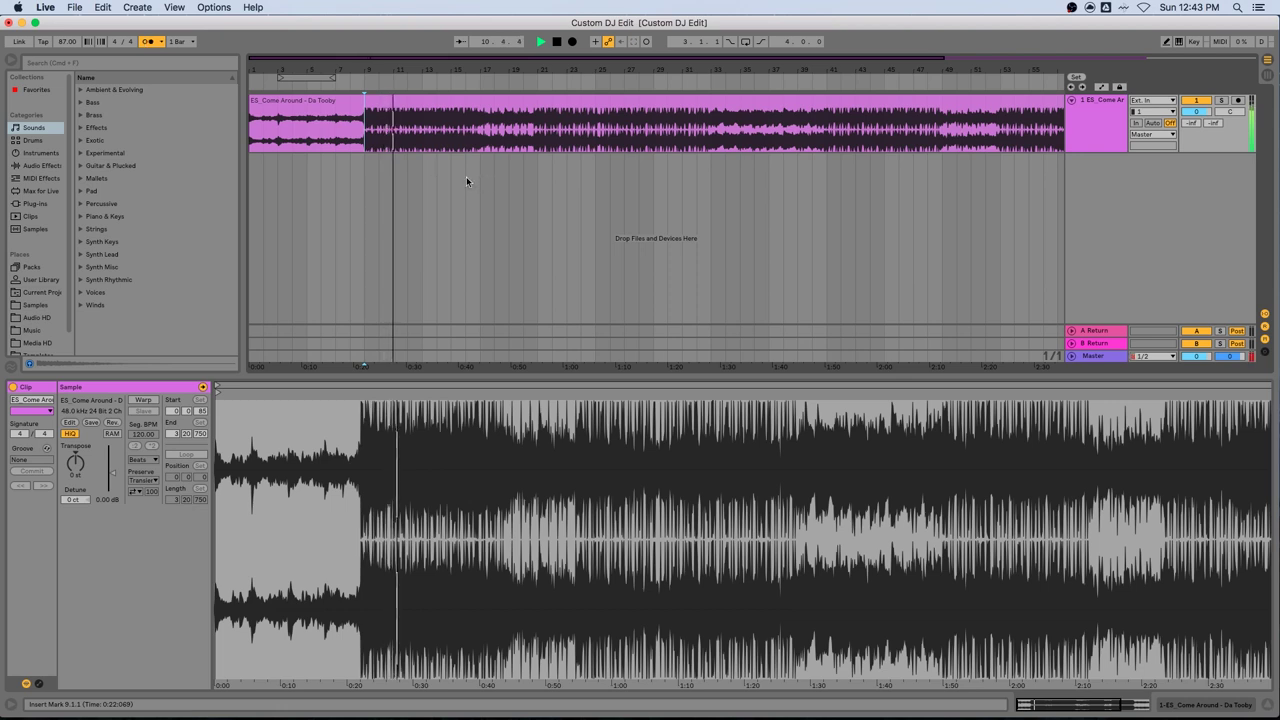
pyautogui.press('space')
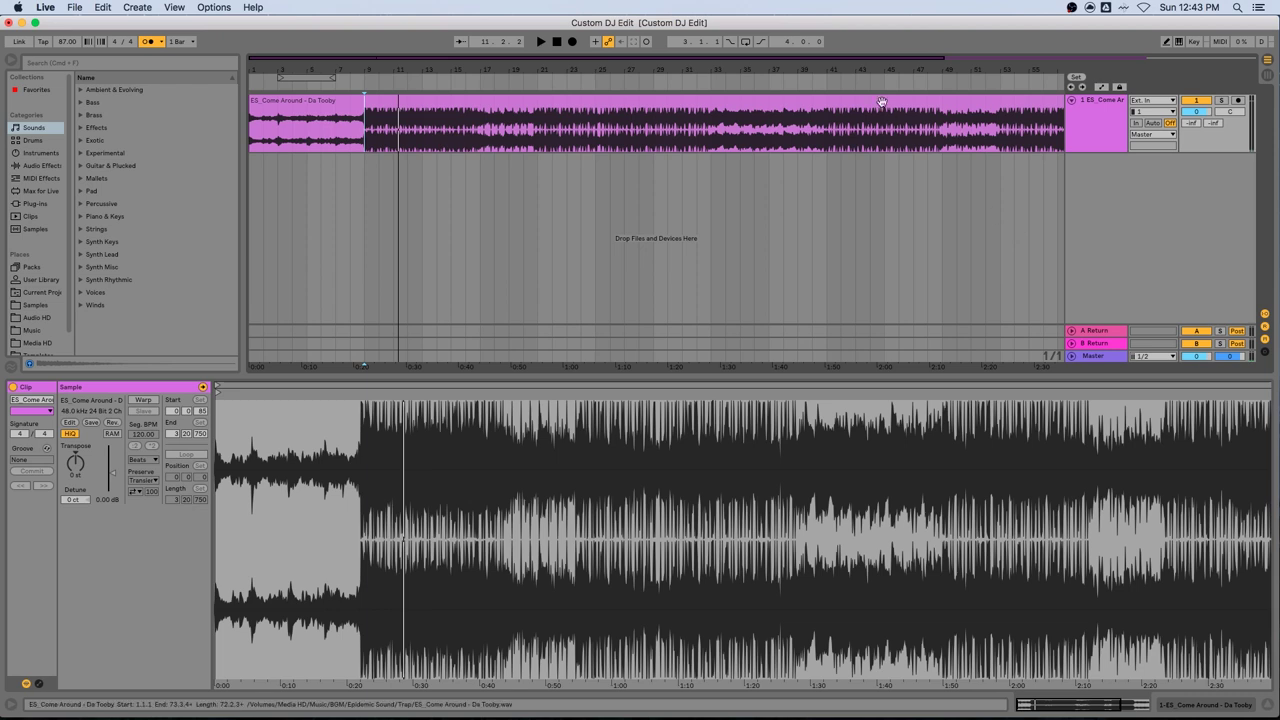
pyautogui.moveTo(458, 68); pyautogui.dragTo(456, 55)
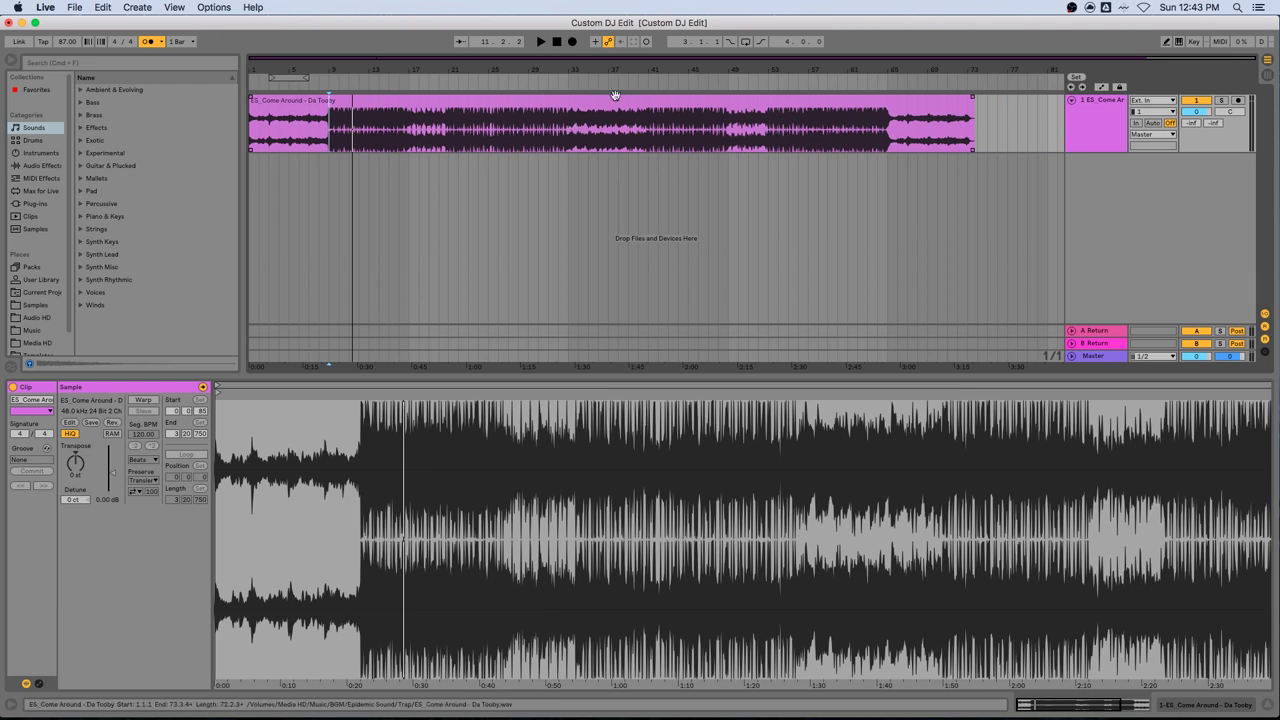
pyautogui.click(568, 133)
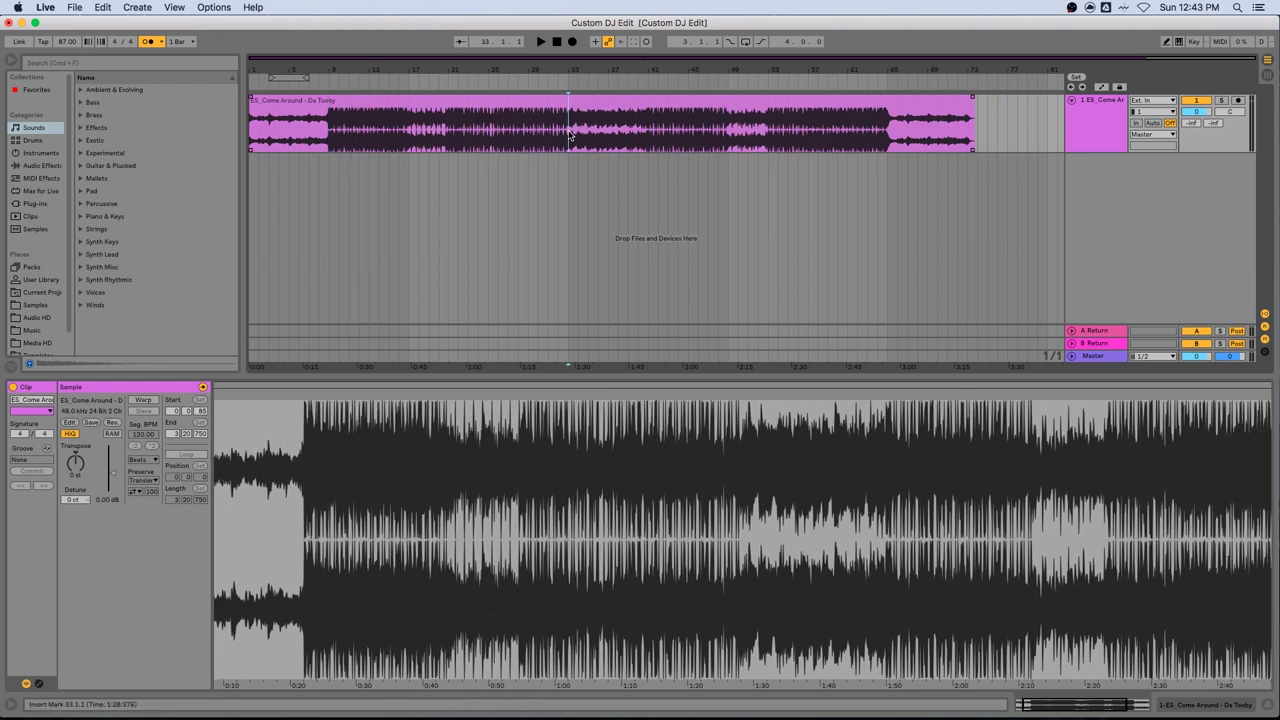
pyautogui.press('space')
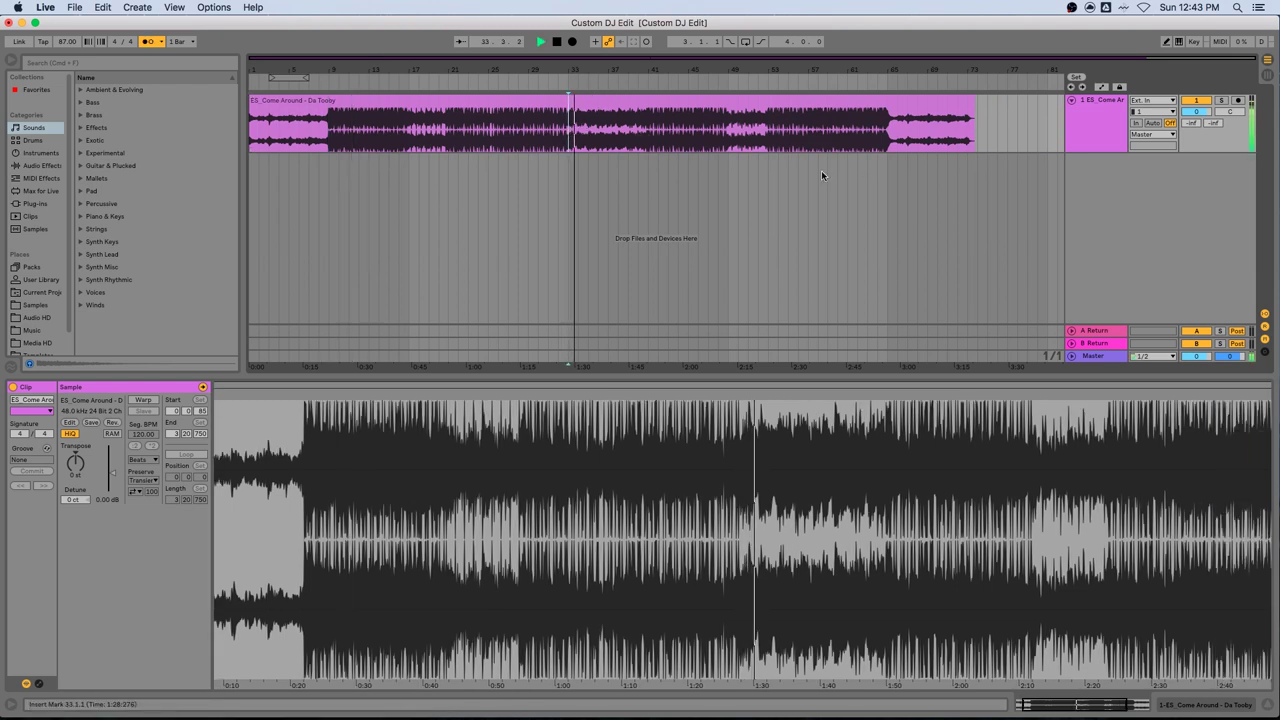
pyautogui.click(770, 135)
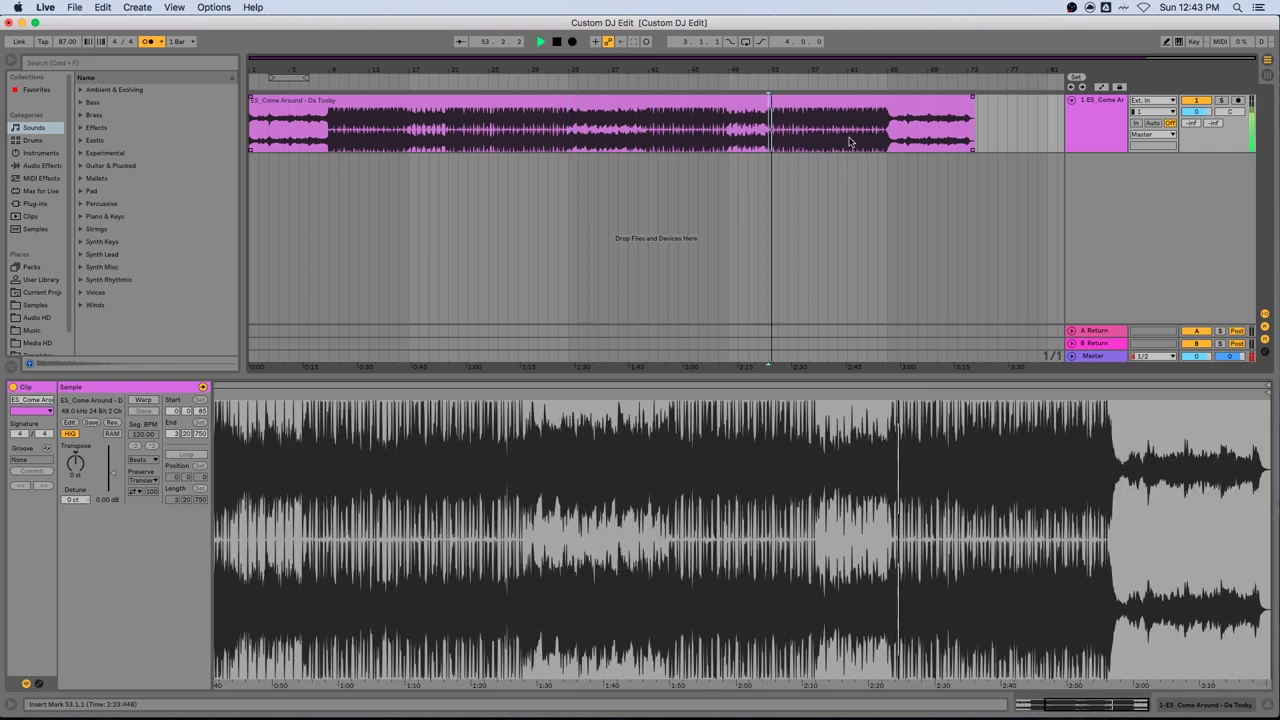
pyautogui.press('space')
pyautogui.click(887, 135)
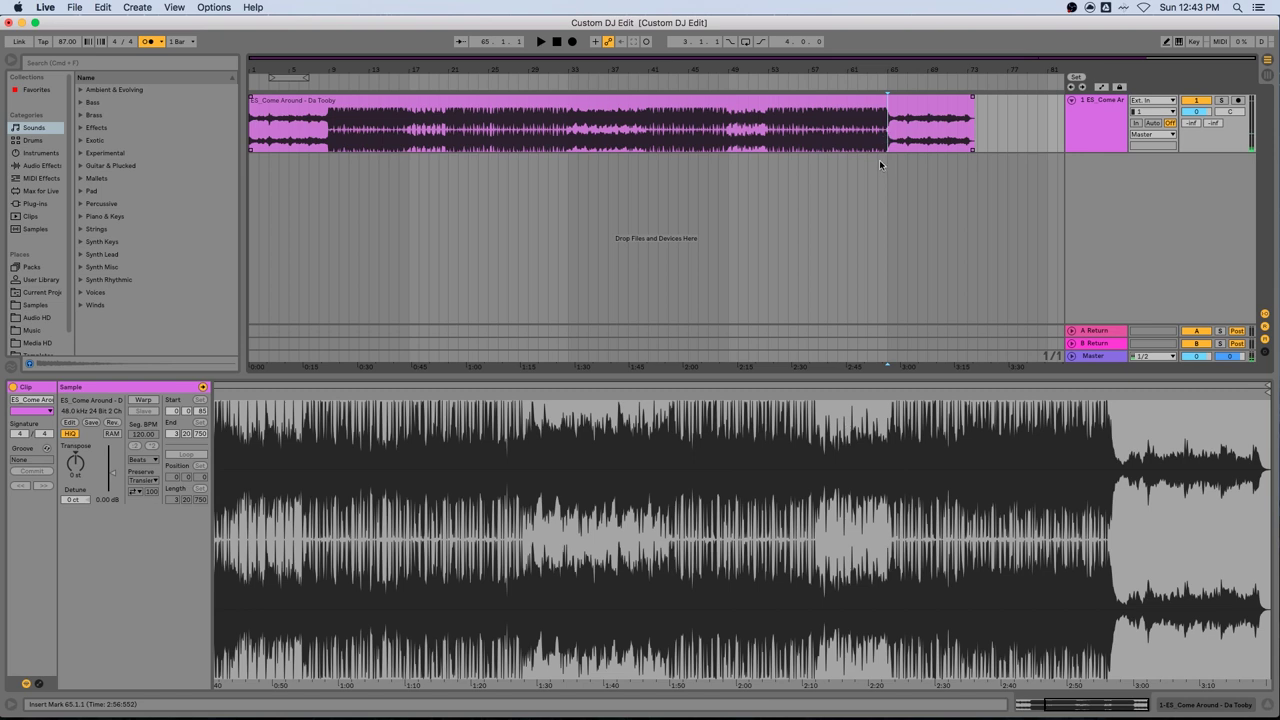
pyautogui.press('space')
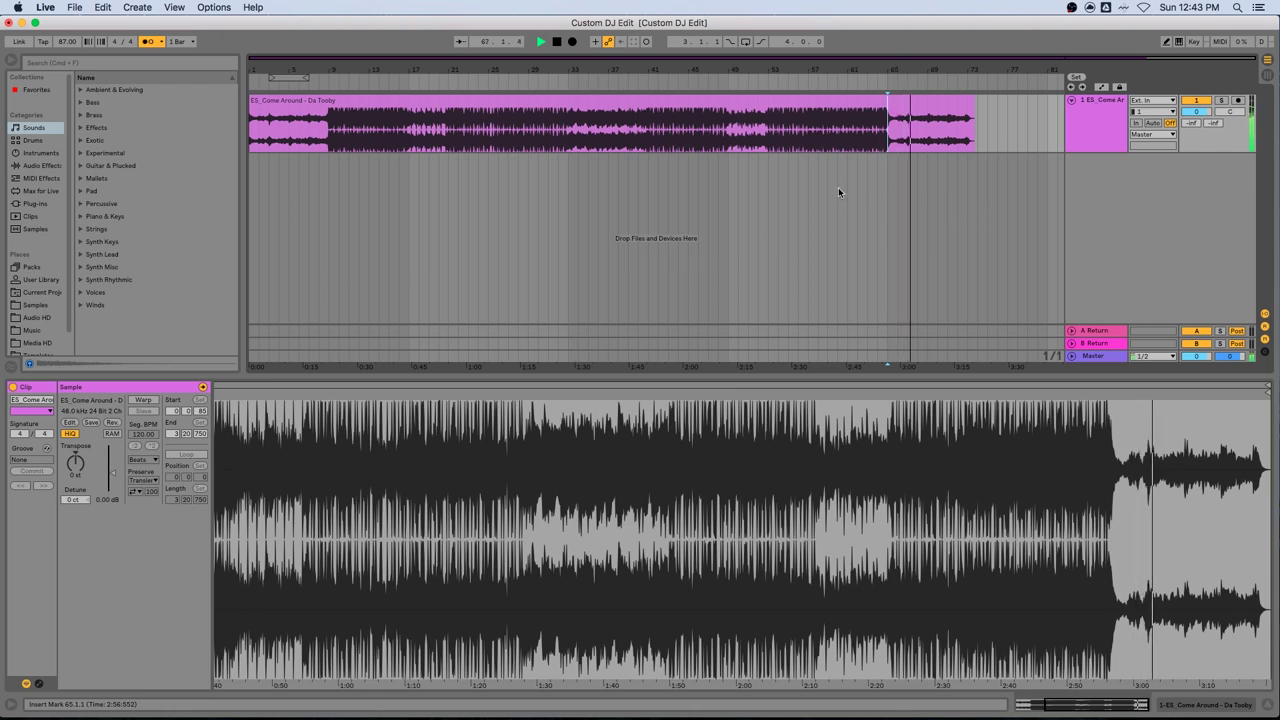
pyautogui.press('space')
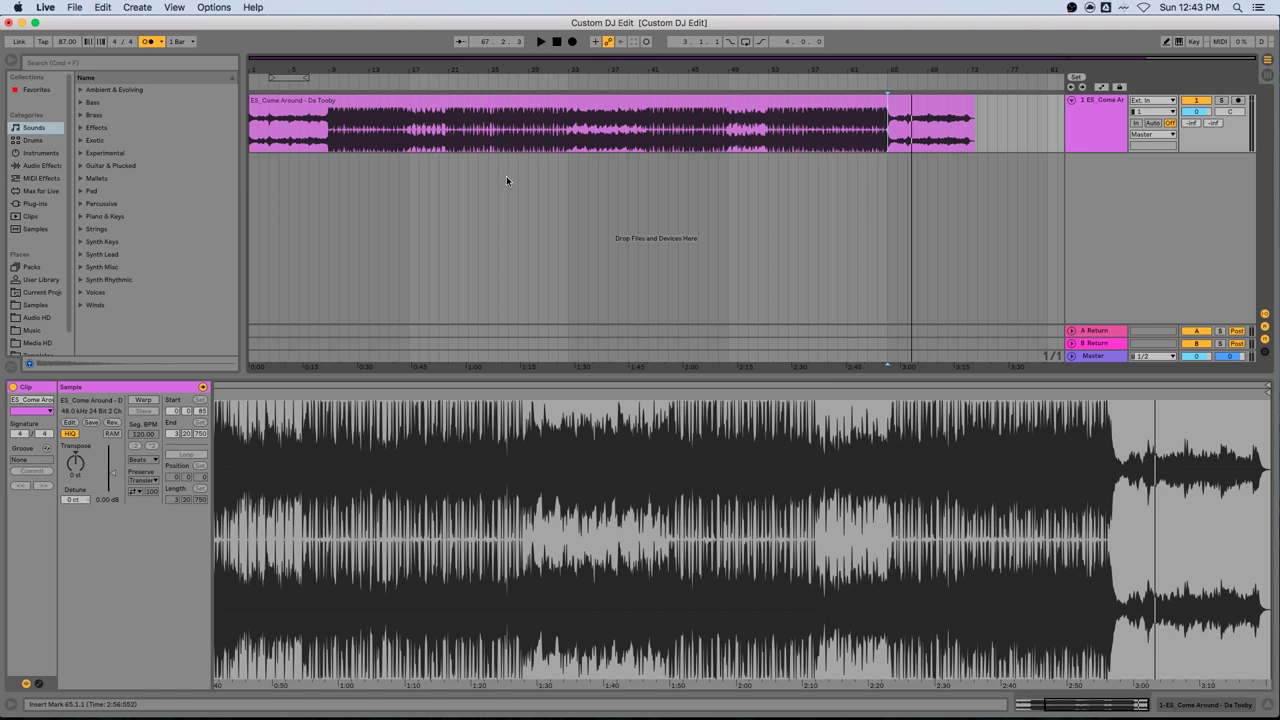
pyautogui.click(719, 130)
pyautogui.press('space')
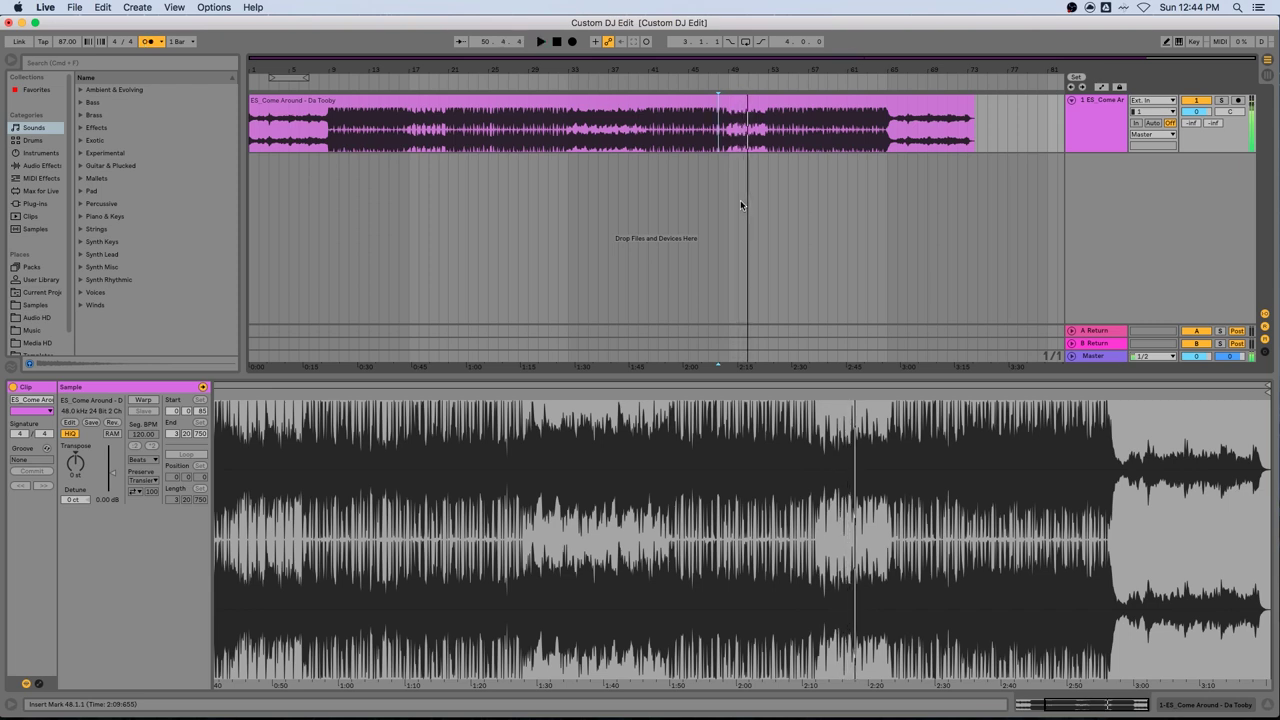
# Step: Set the arrangement's fixed grid to 4 Bars
pyautogui.press('space')
pyautogui.rightClick(716, 186)
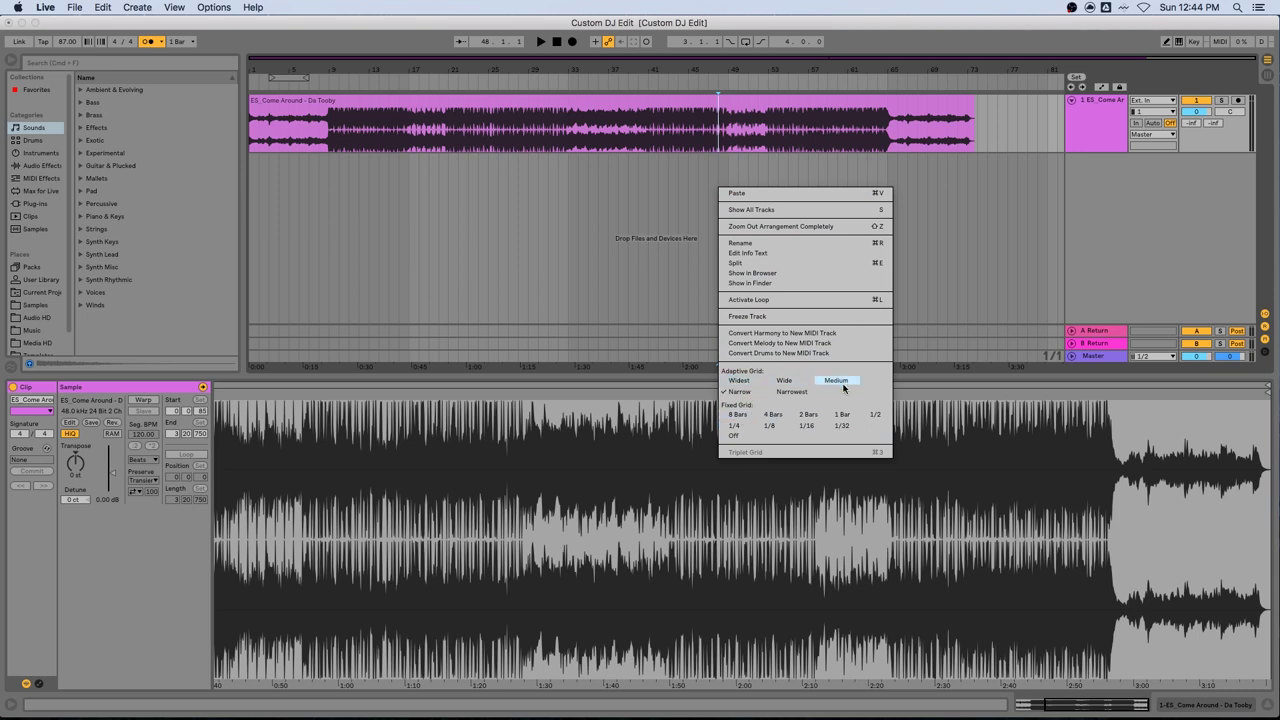
pyautogui.click(660, 255)
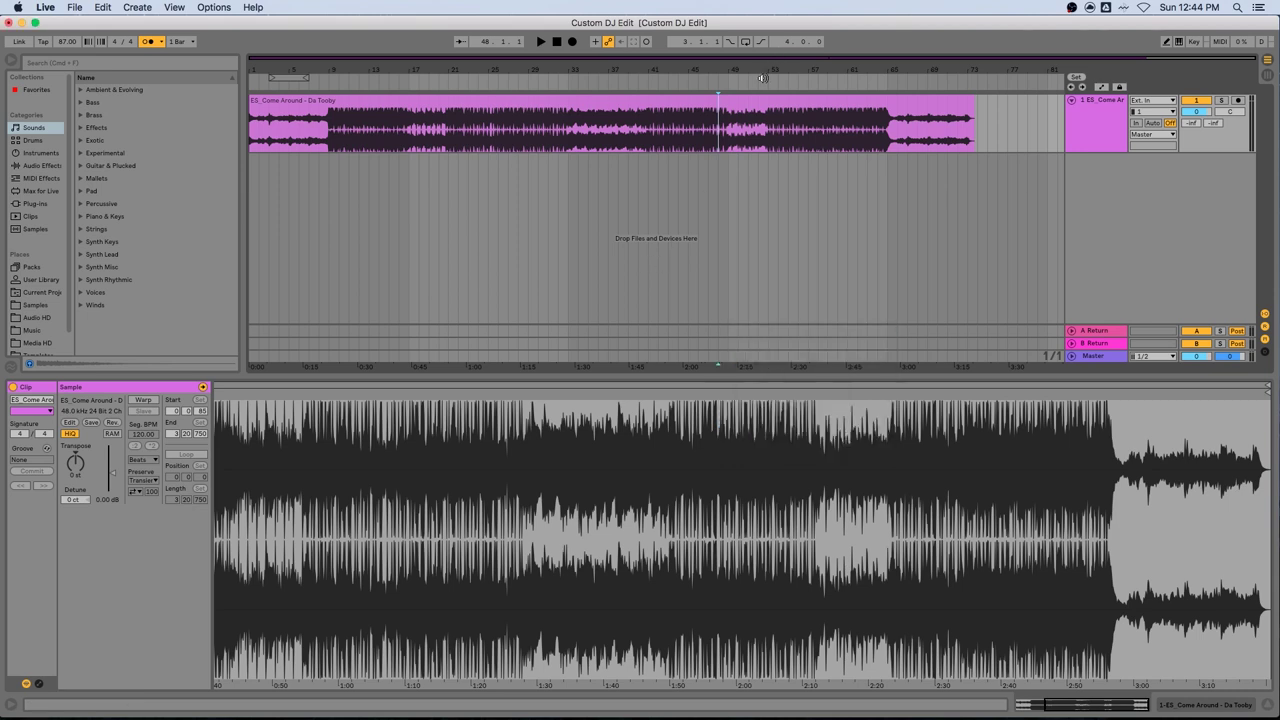
pyautogui.moveTo(763, 78)
pyautogui.mouseDown()
pyautogui.moveTo(763, 132)
pyautogui.moveTo(763, 90)
pyautogui.mouseUp()
pyautogui.scroll(4, 755, 130)
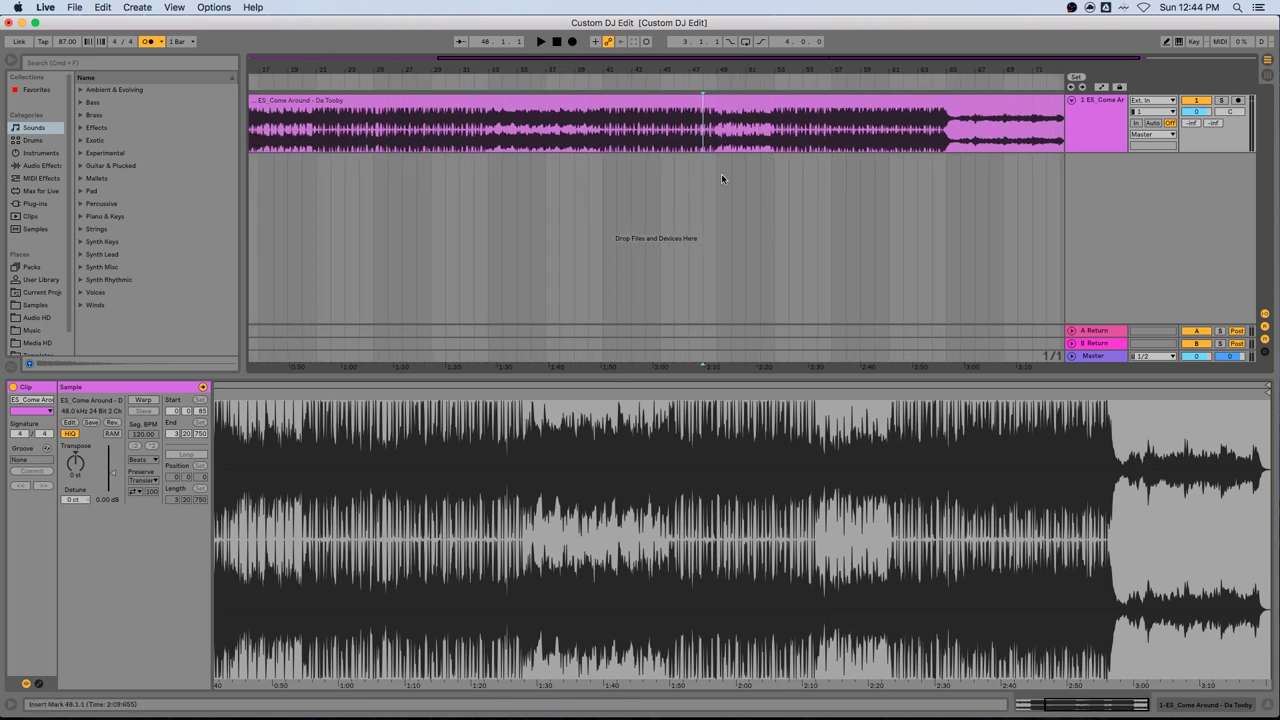
pyautogui.rightClick(715, 206)
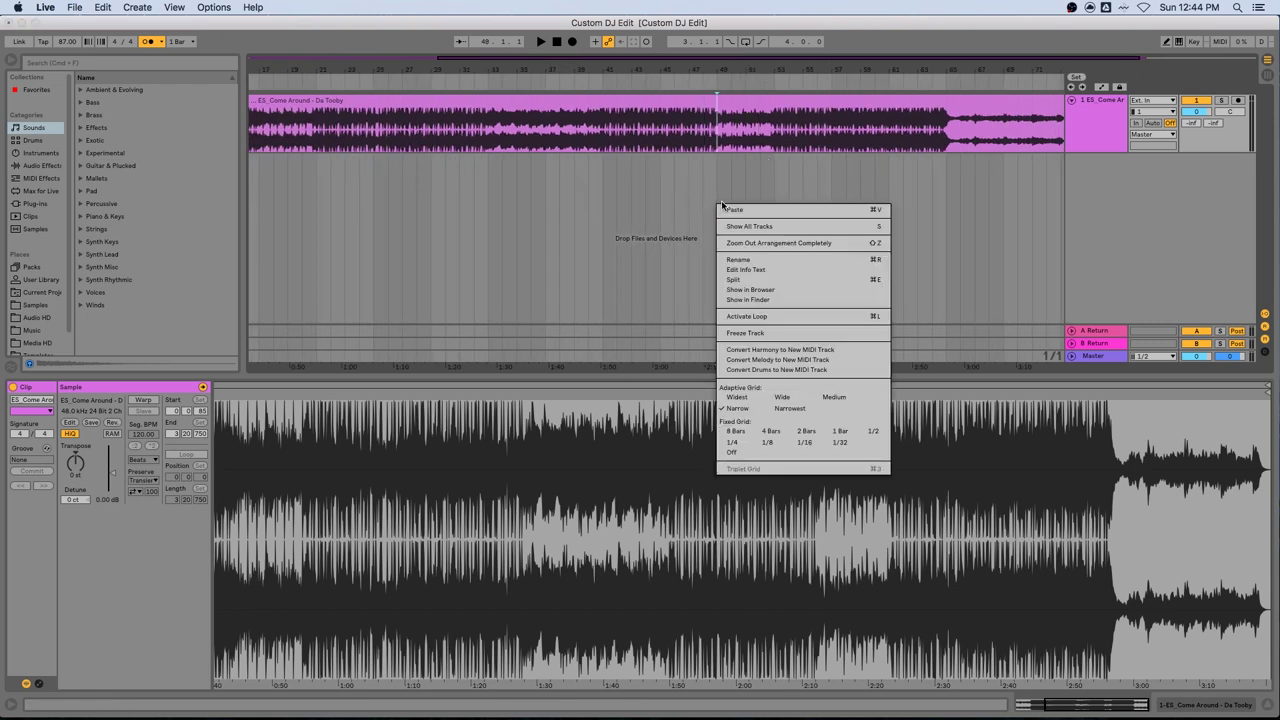
pyautogui.click(773, 431)
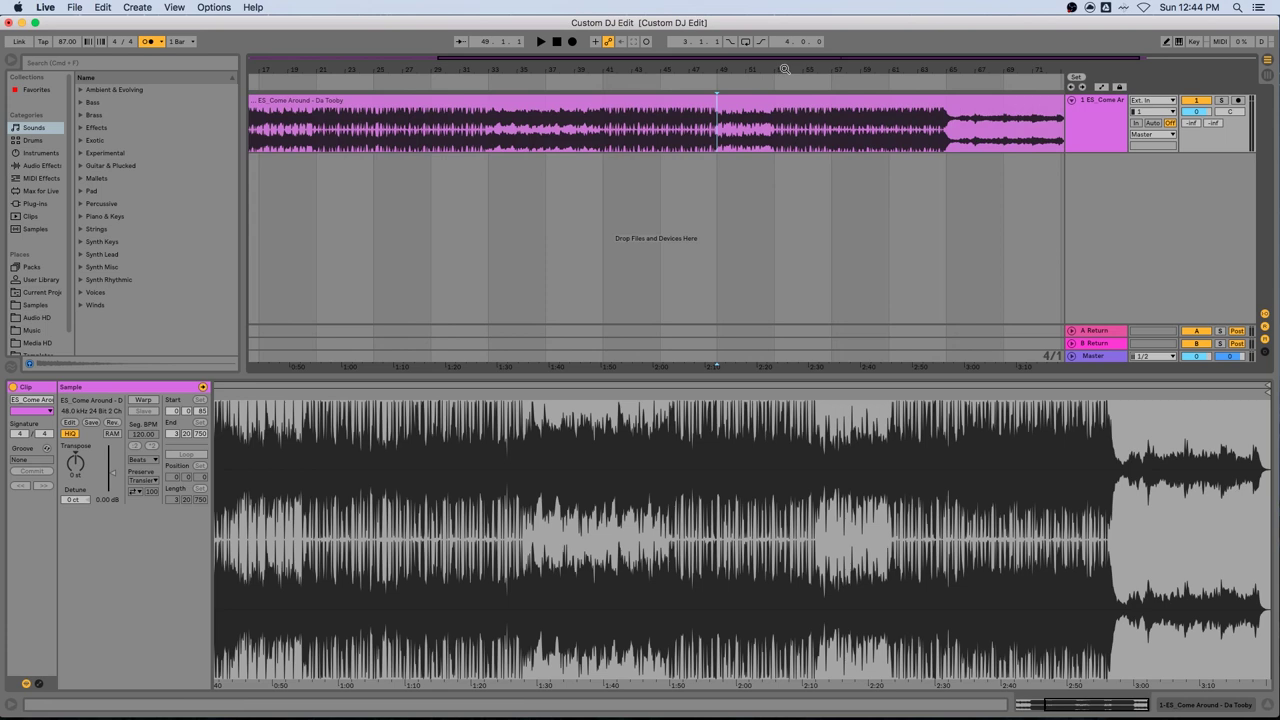
pyautogui.moveTo(776, 70); pyautogui.dragTo(776, 95)
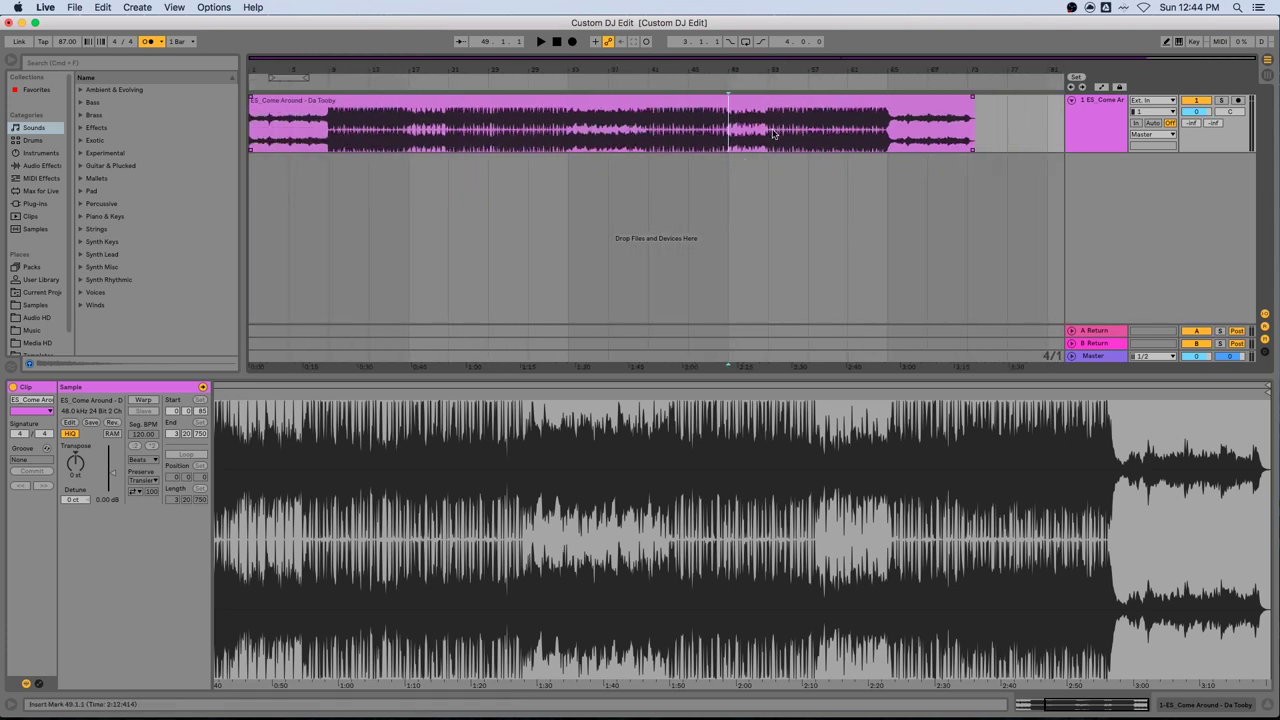
# Step: Select bars 49–53 of the song clip, preview them, and delete them
pyautogui.press('+')
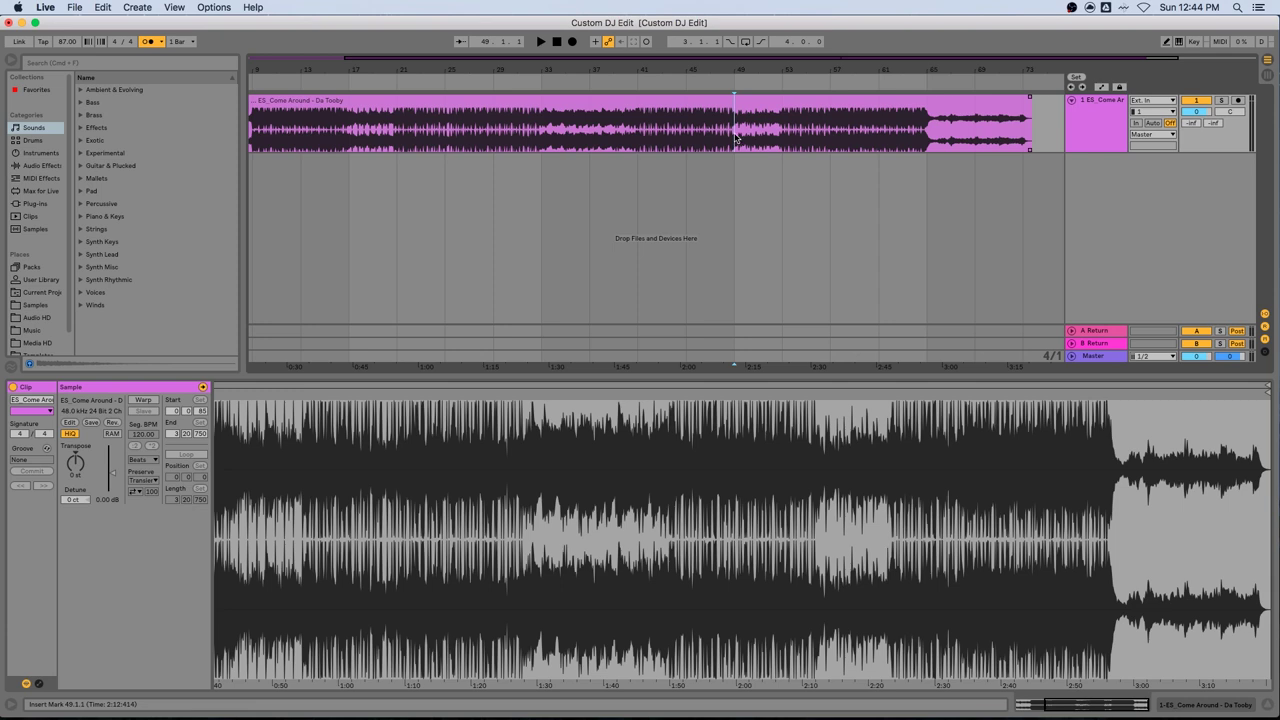
pyautogui.moveTo(757, 134); pyautogui.dragTo(772, 132)
pyautogui.press('space')
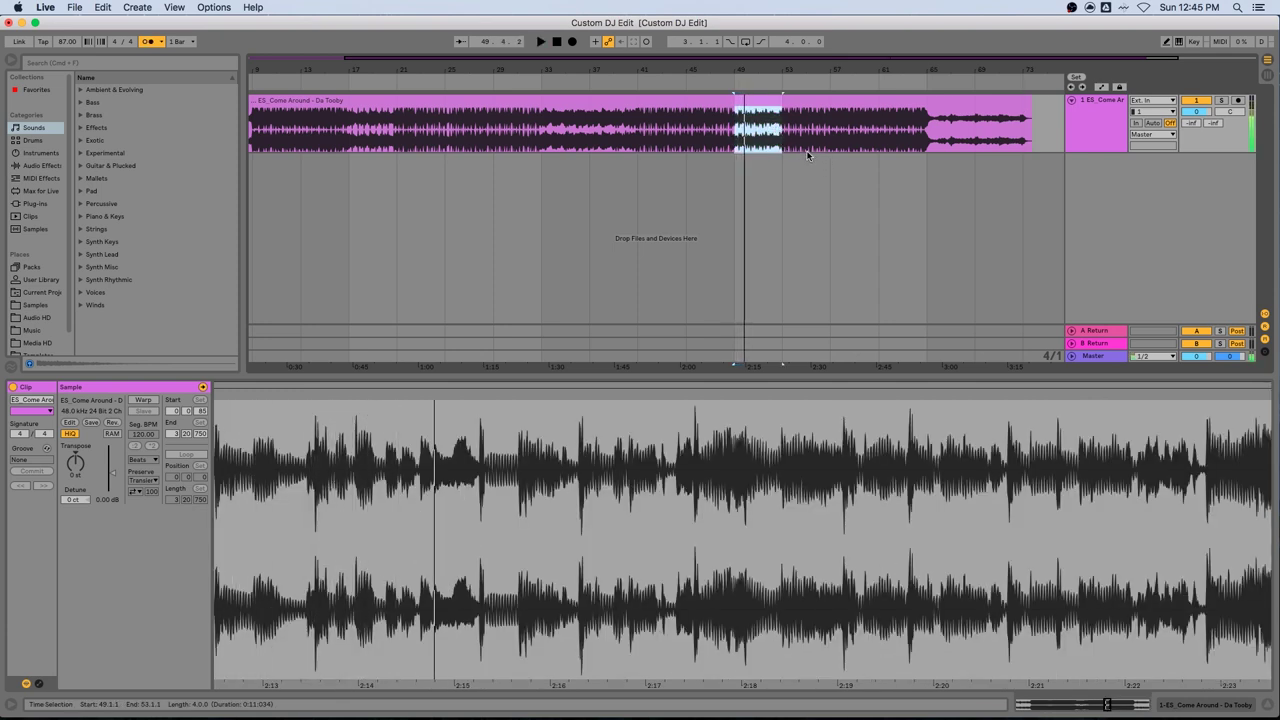
pyautogui.press('space')
pyautogui.press('Delete')
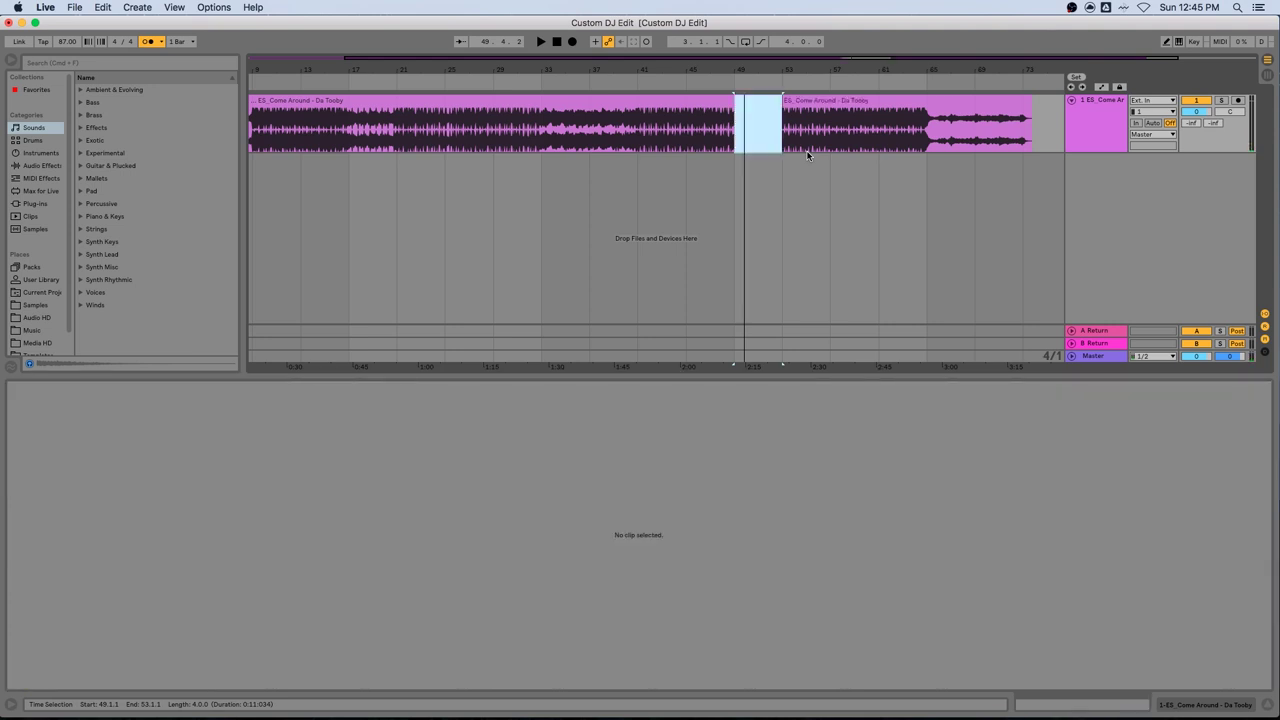
pyautogui.click(863, 100)
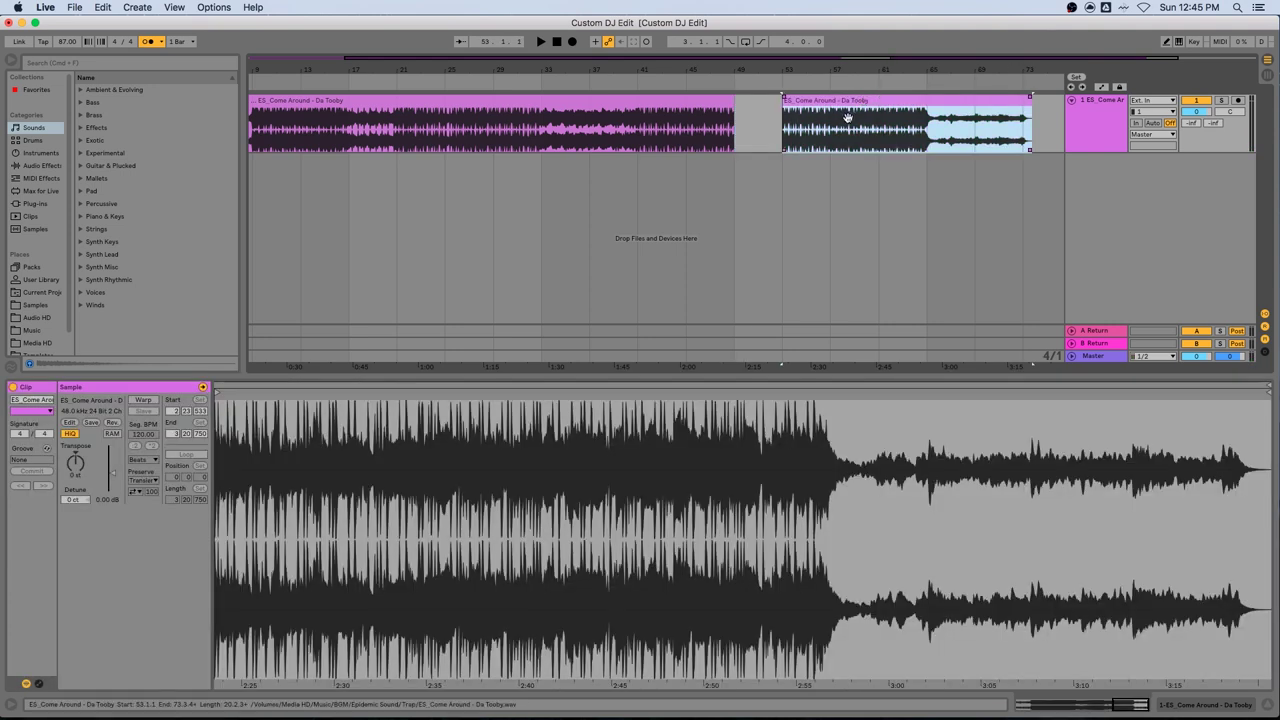
# Step: Slide the later clip piece left to close the gap, check the join, and turn off the metronome
pyautogui.moveTo(845, 105); pyautogui.dragTo(797, 105)
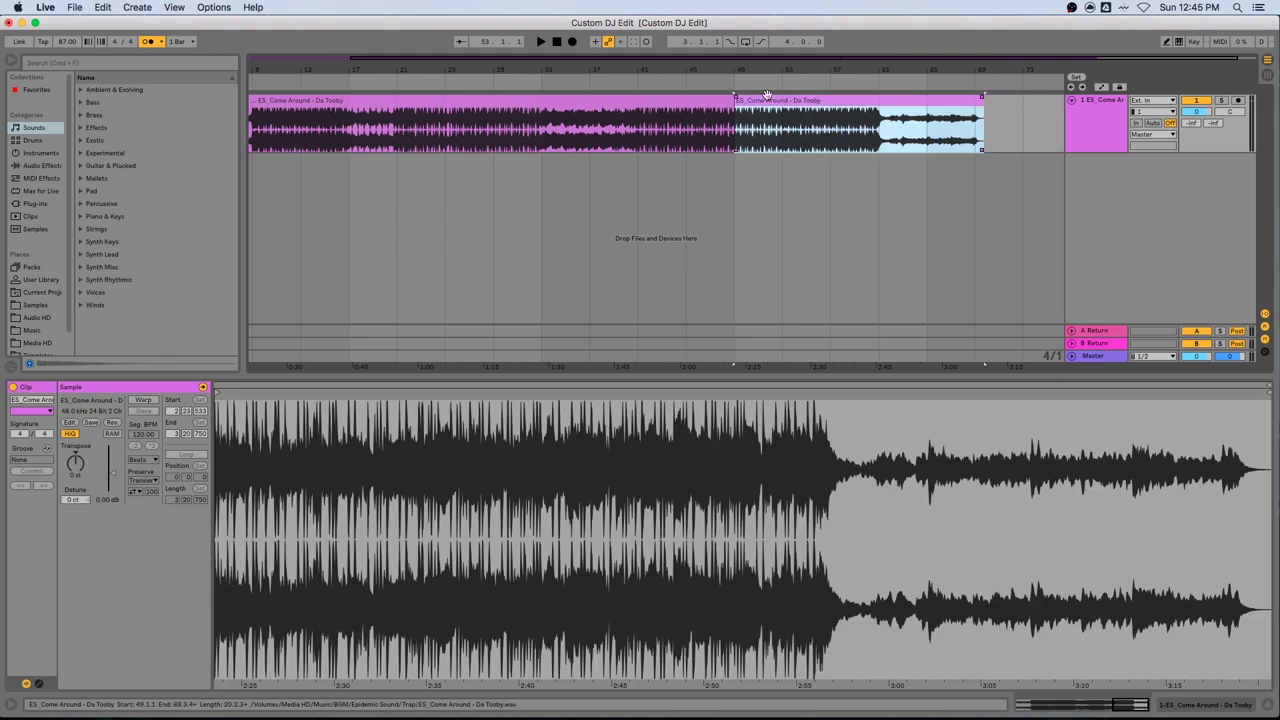
pyautogui.click(688, 136)
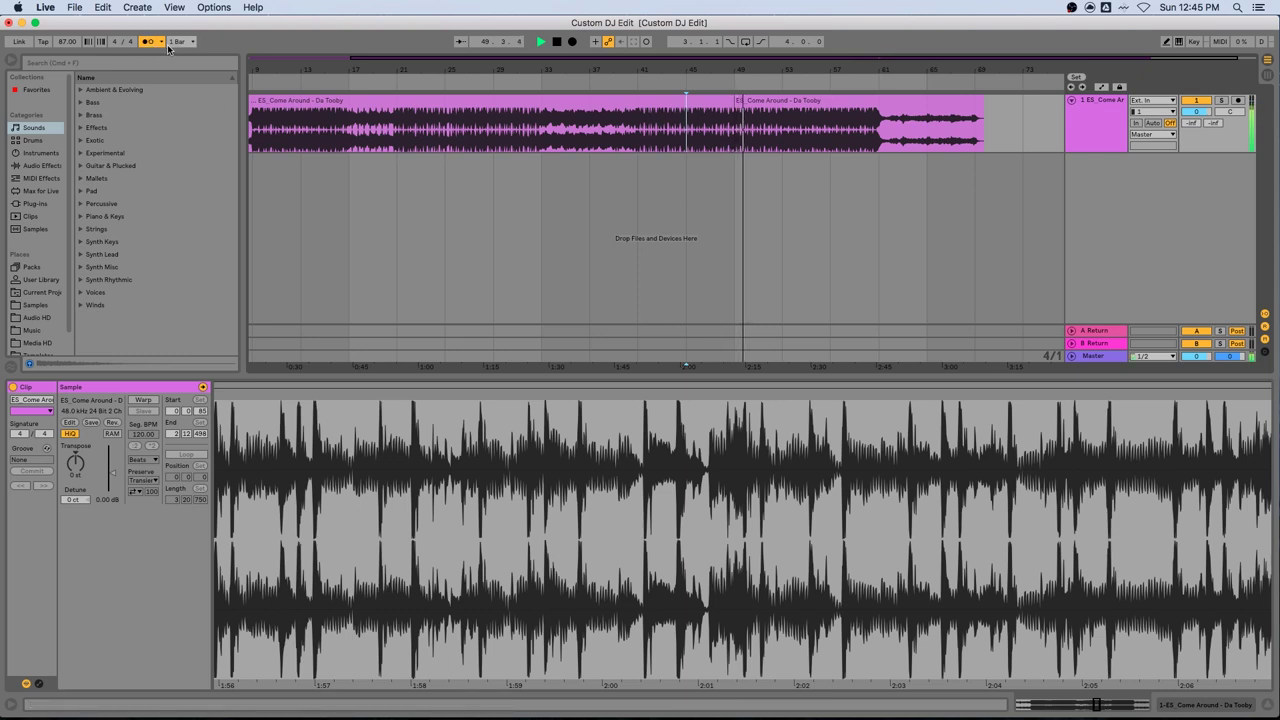
pyautogui.press('space')
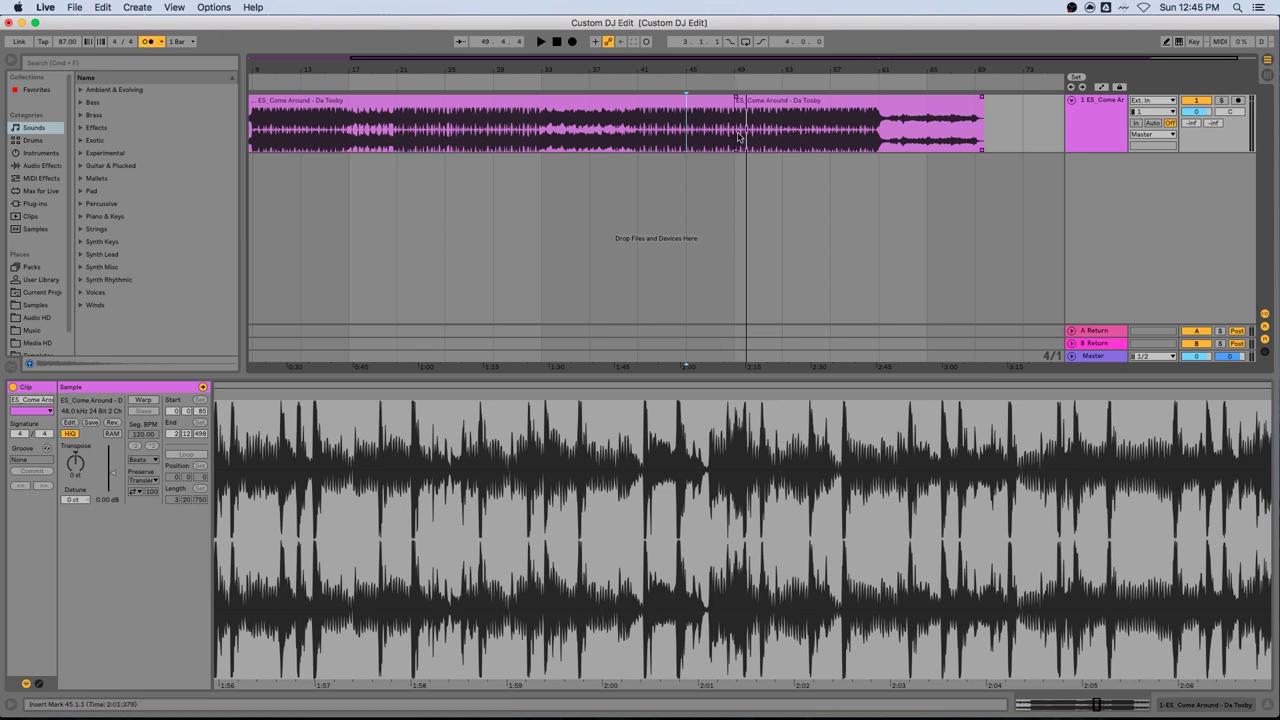
pyautogui.click(147, 42)
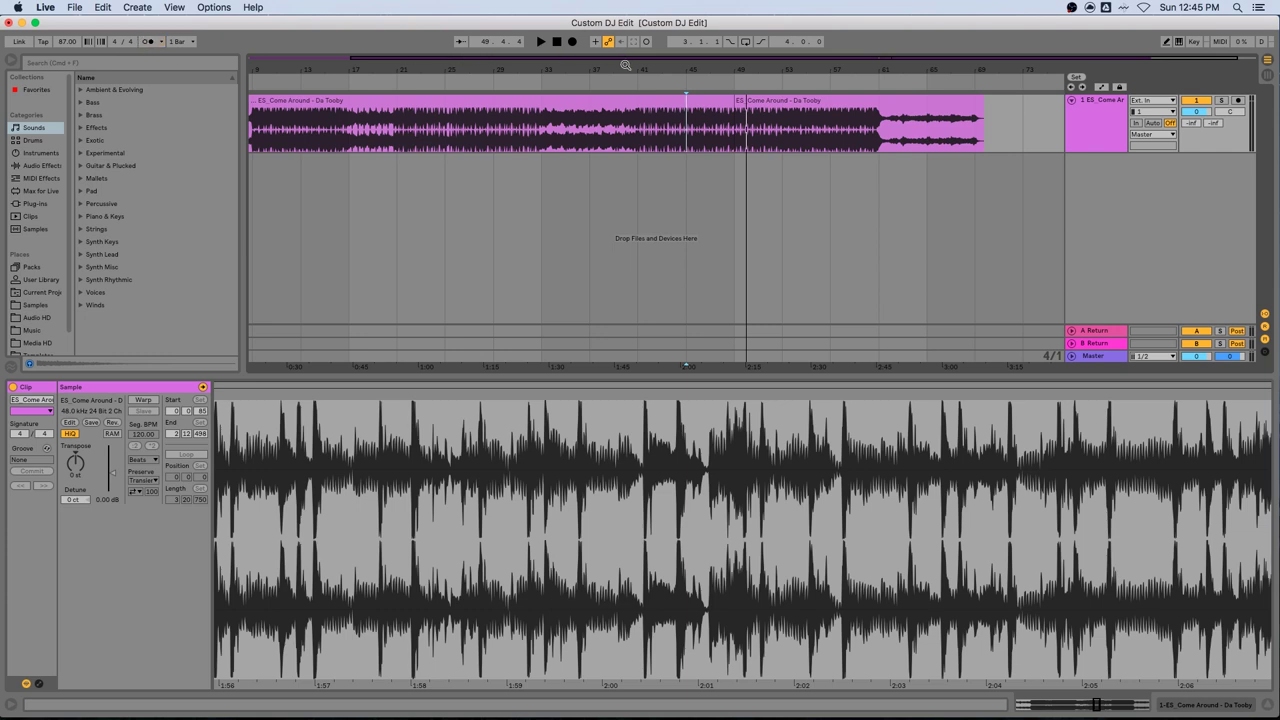
pyautogui.moveTo(625, 65); pyautogui.dragTo(648, 60)
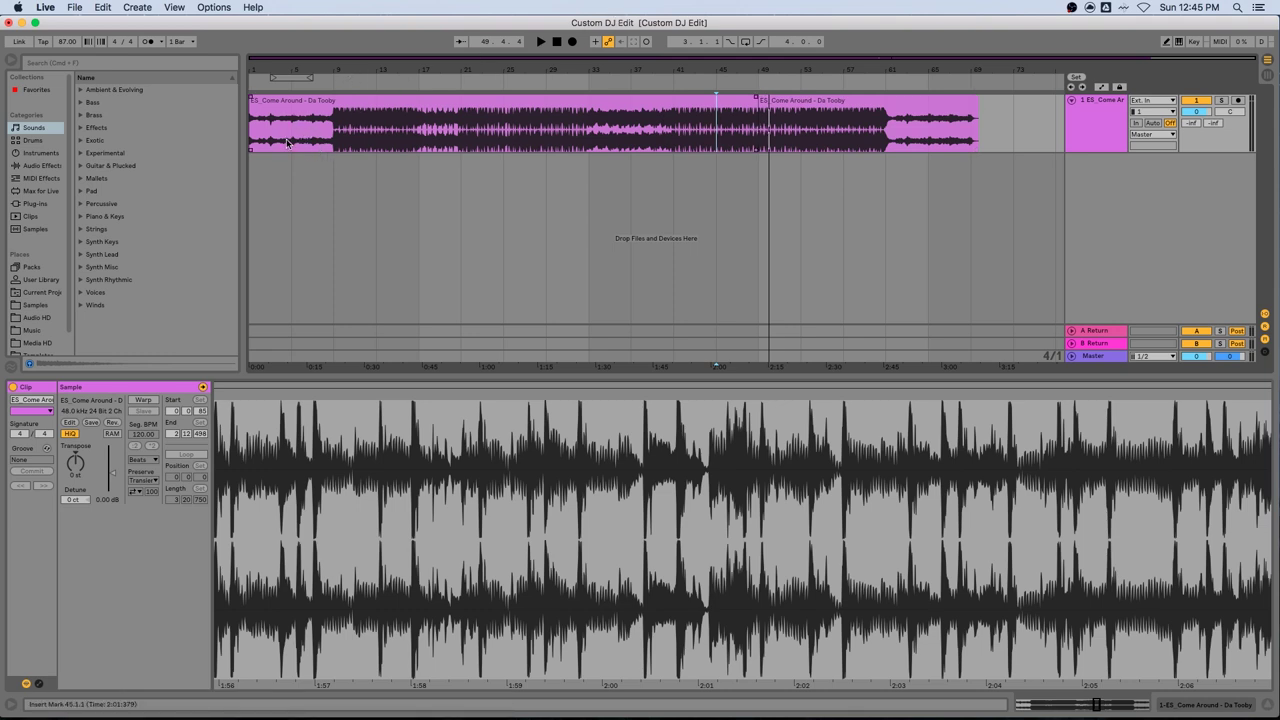
pyautogui.click(557, 42)
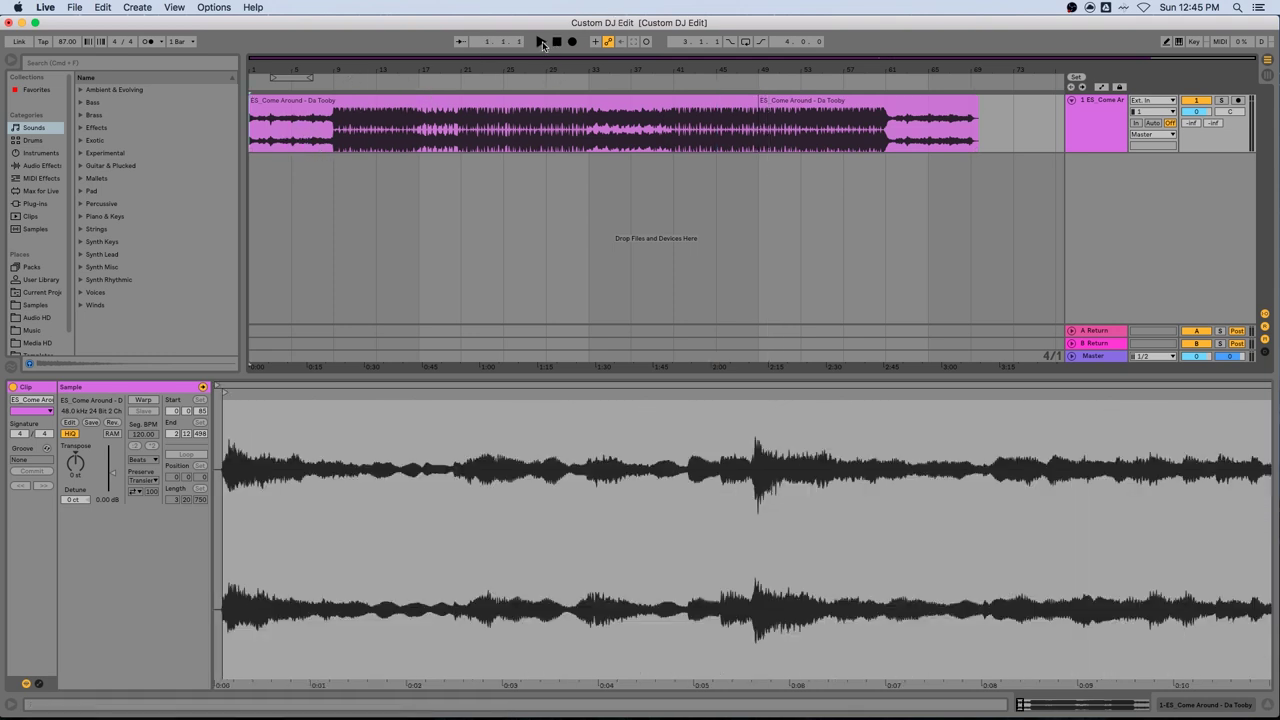
pyautogui.click(541, 42)
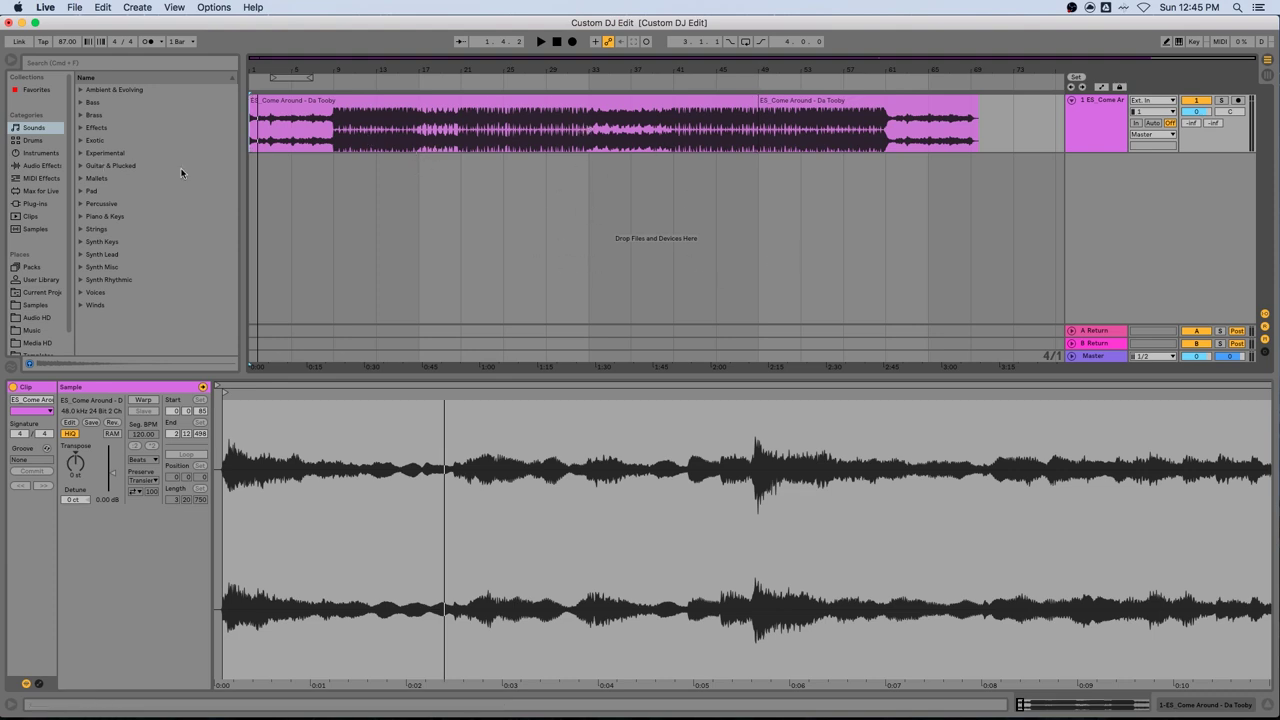
pyautogui.click(30, 229)
# Step: Search the samples for 'clap', select Clap 808 Light Quick, and reset playback to the start
pyautogui.moveTo(300, 70); pyautogui.dragTo(300, 100)
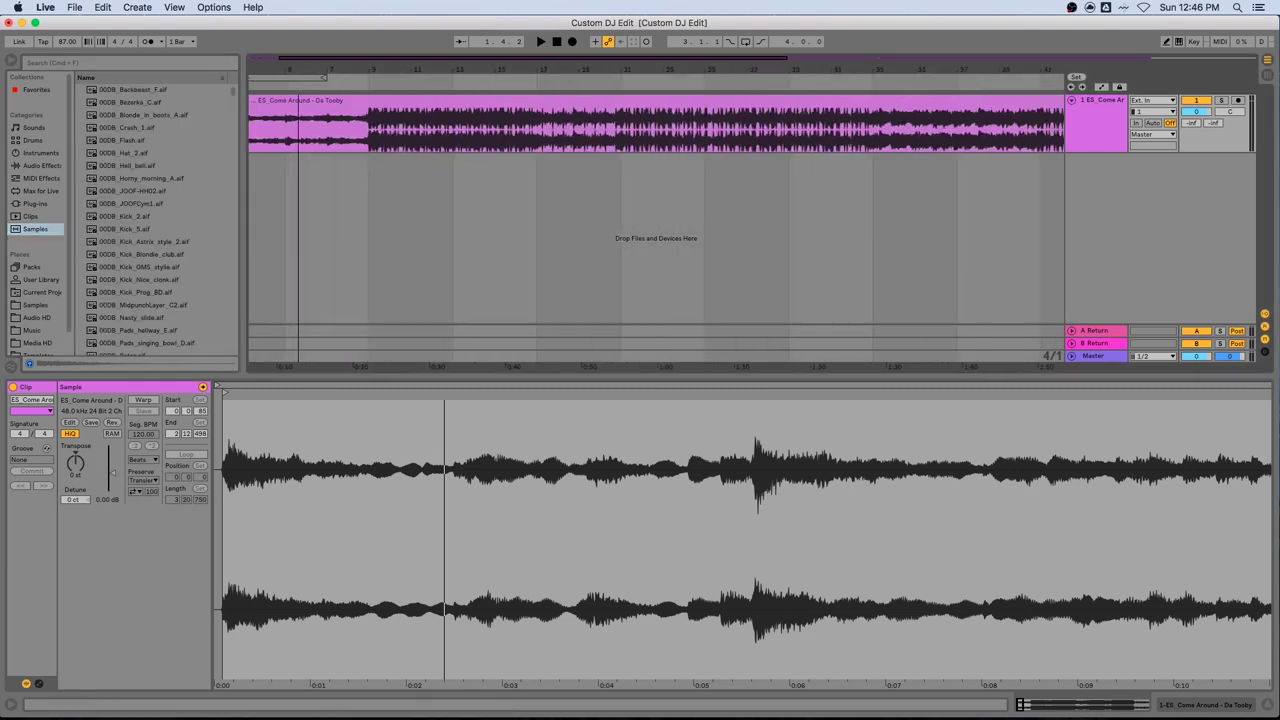
pyautogui.press('-')
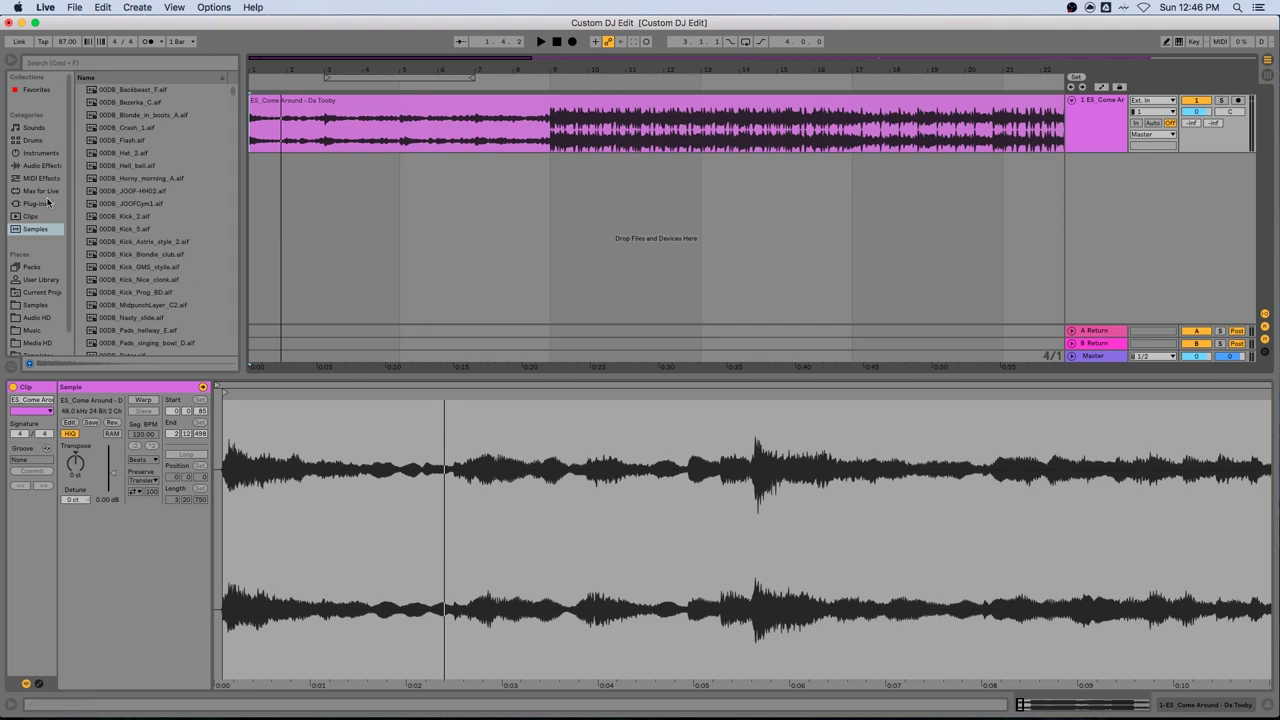
pyautogui.click(78, 62)
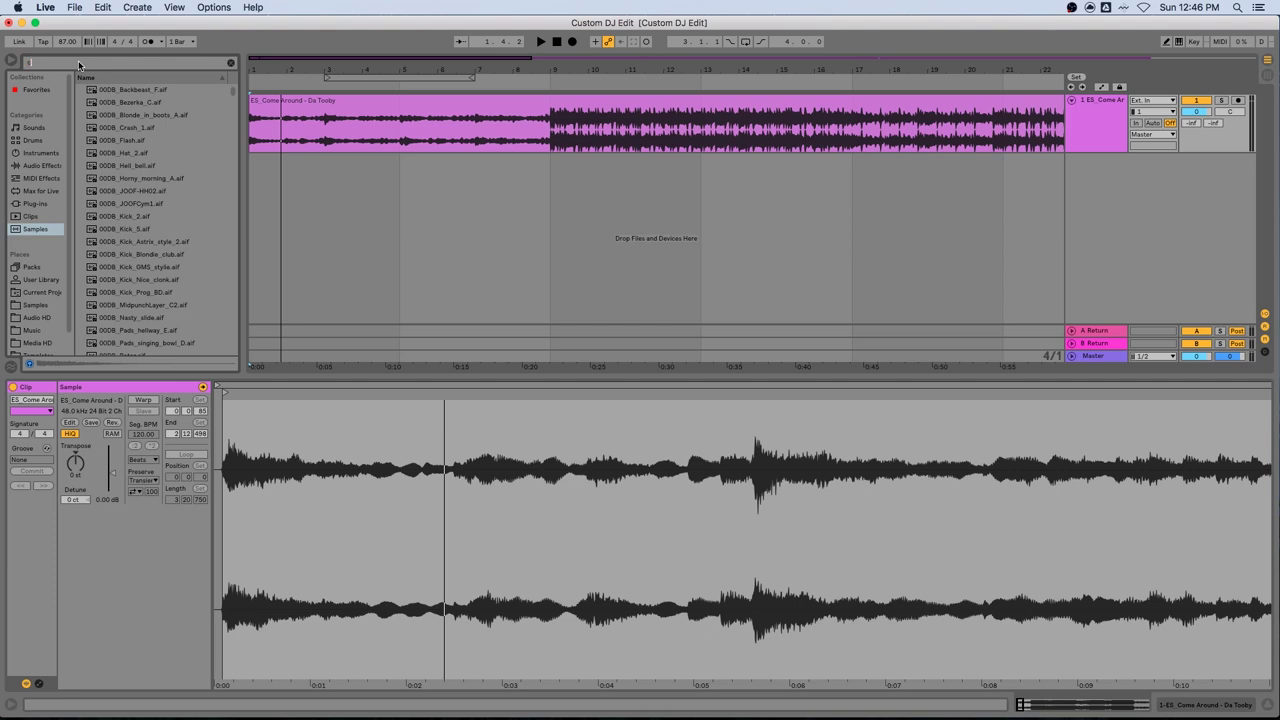
pyautogui.write('clap')
pyautogui.press('Down')
pyautogui.press('Down')
pyautogui.press('Down')
pyautogui.press('Down')
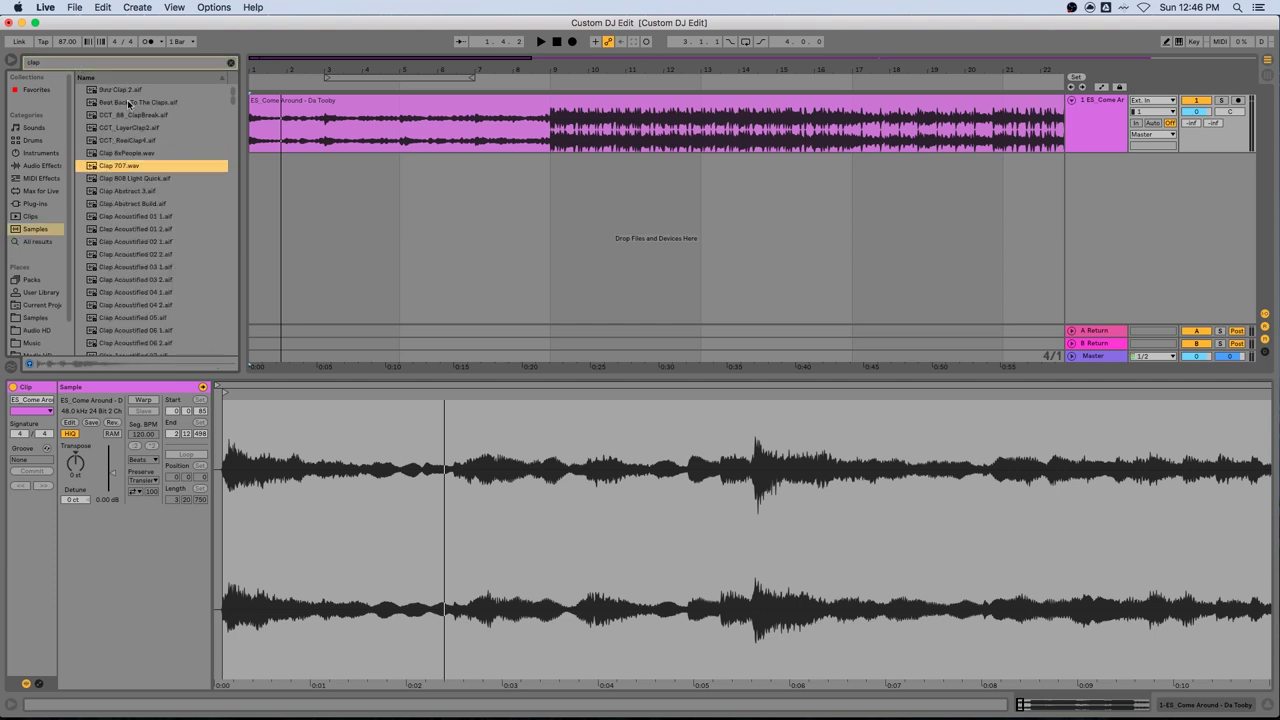
pyautogui.press('Up')
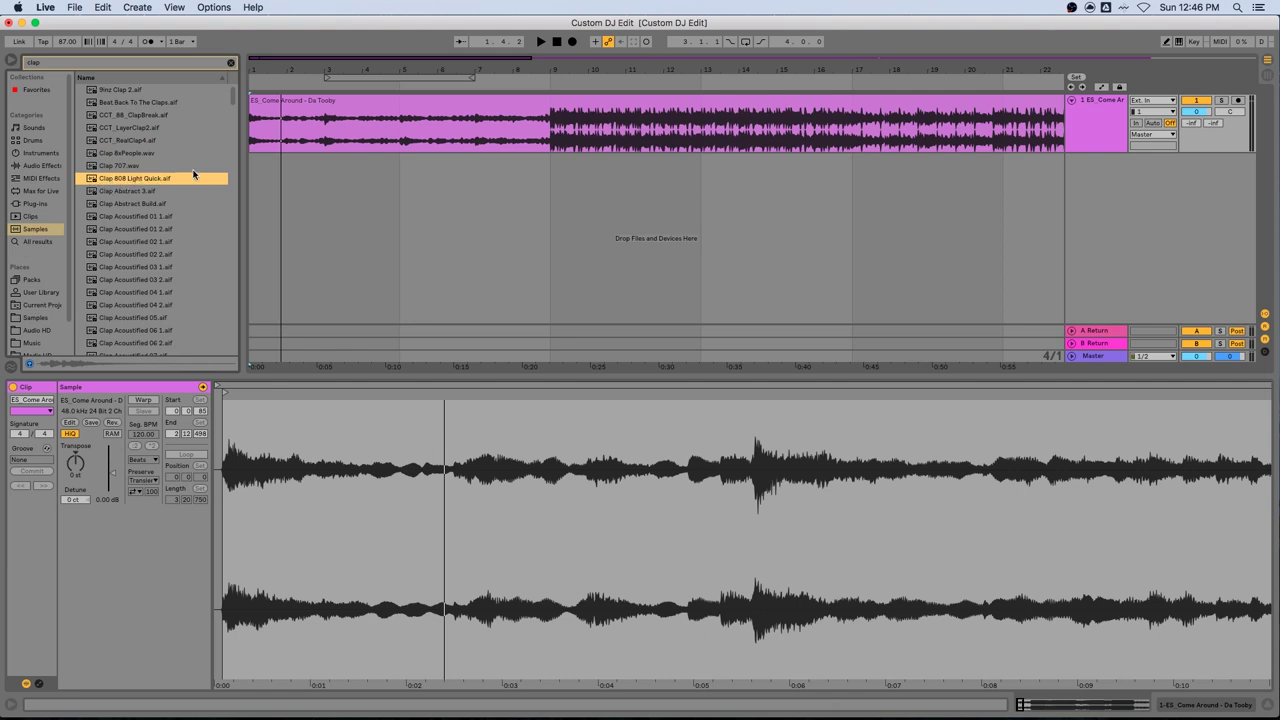
pyautogui.click(357, 194)
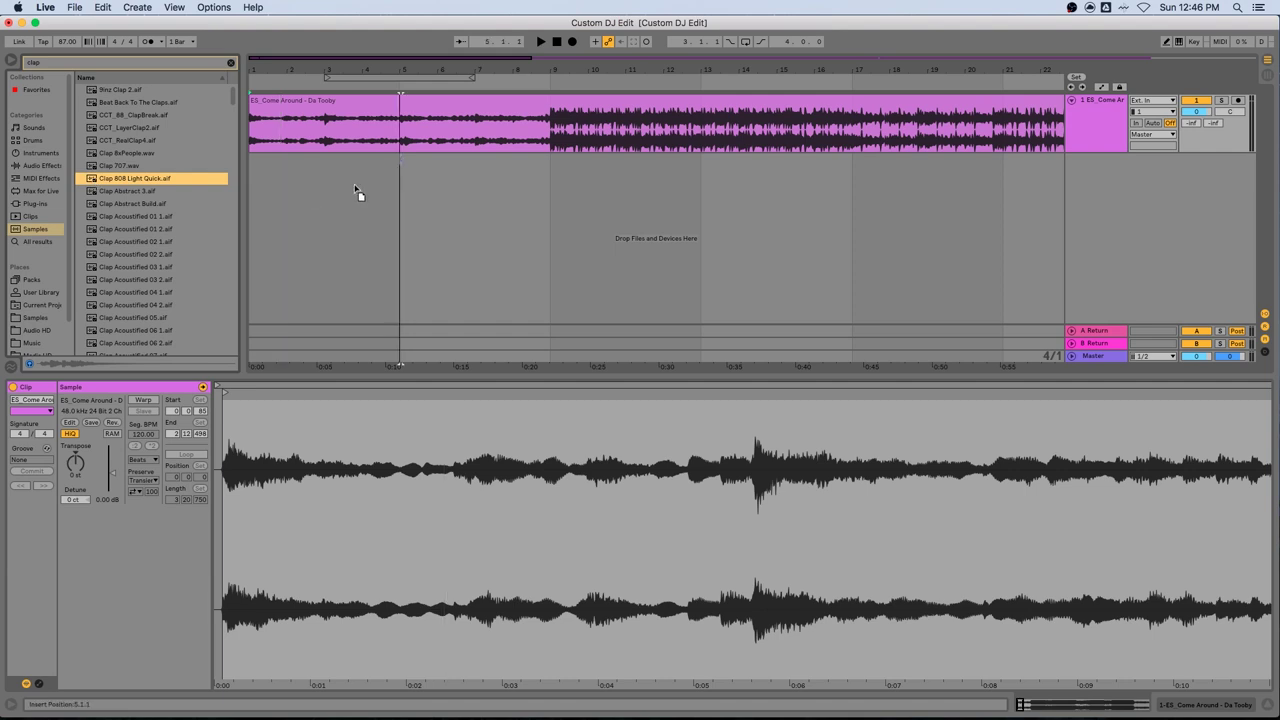
# Step: Load Clap 808 Light Quick onto a new track, snap to 1/4 grid, and move it to beat 2 of bar 1
pyautogui.press('Return')
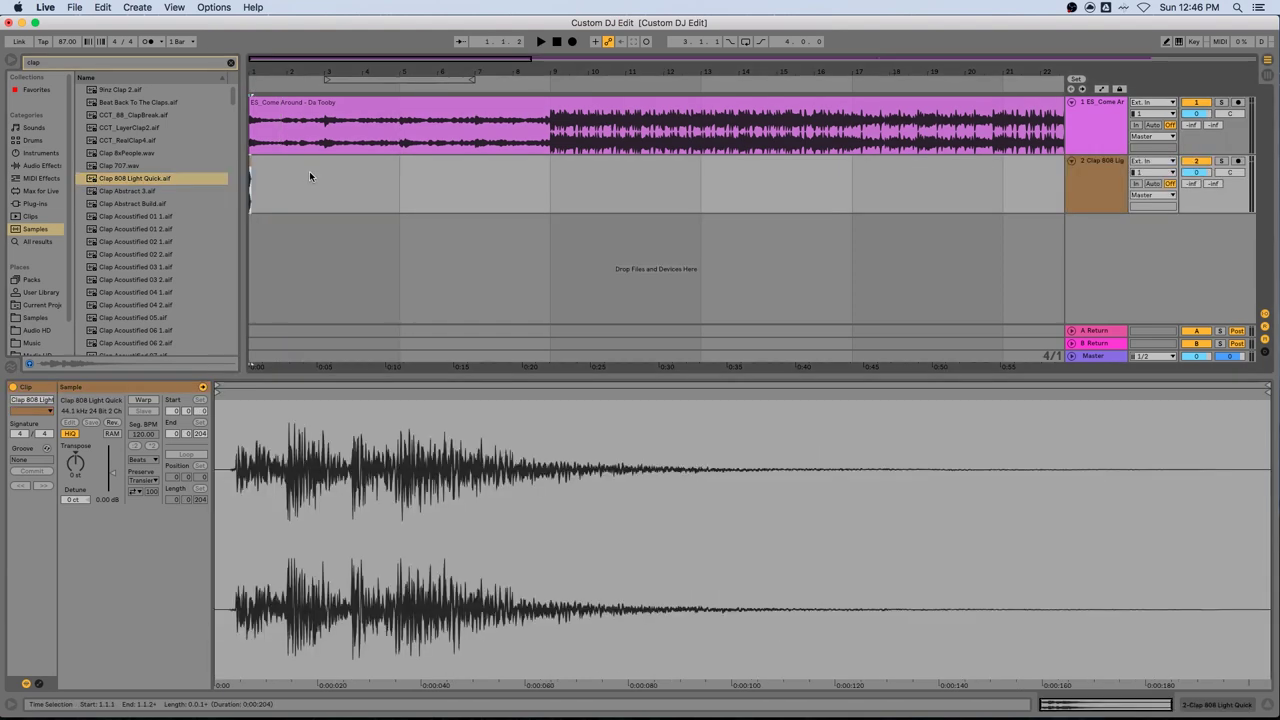
pyautogui.rightClick(395, 205)
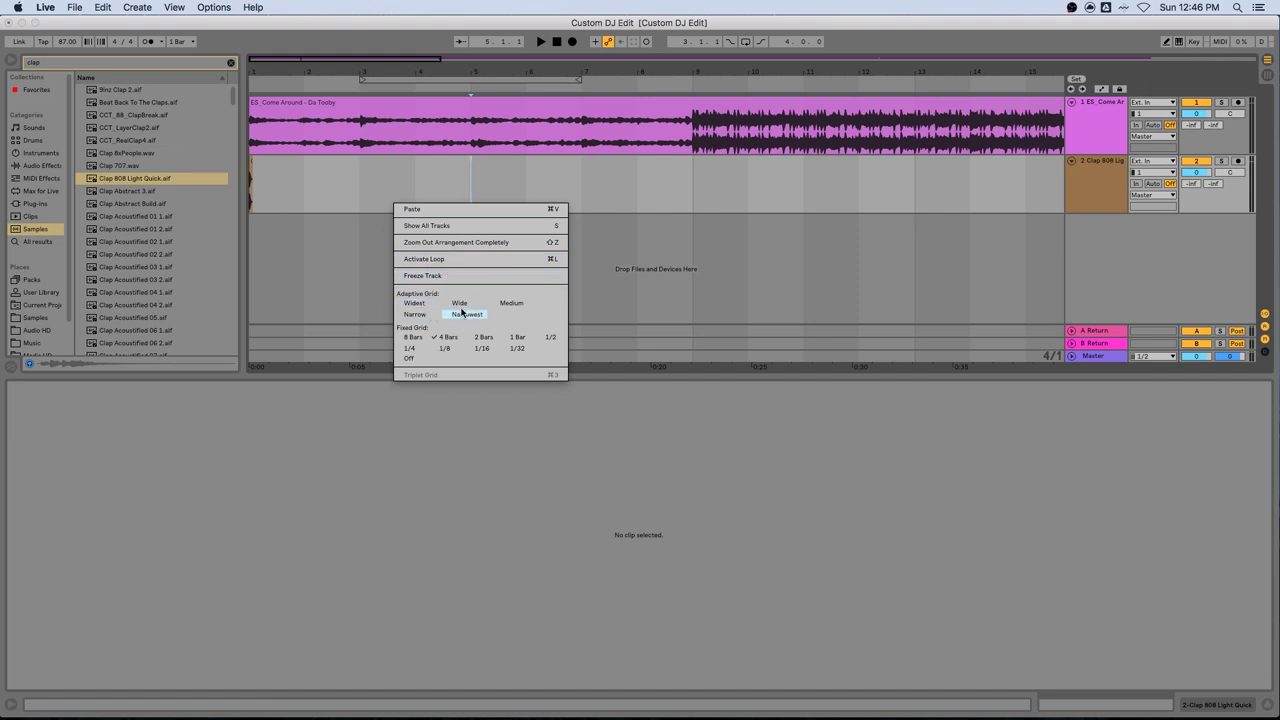
pyautogui.click(416, 352)
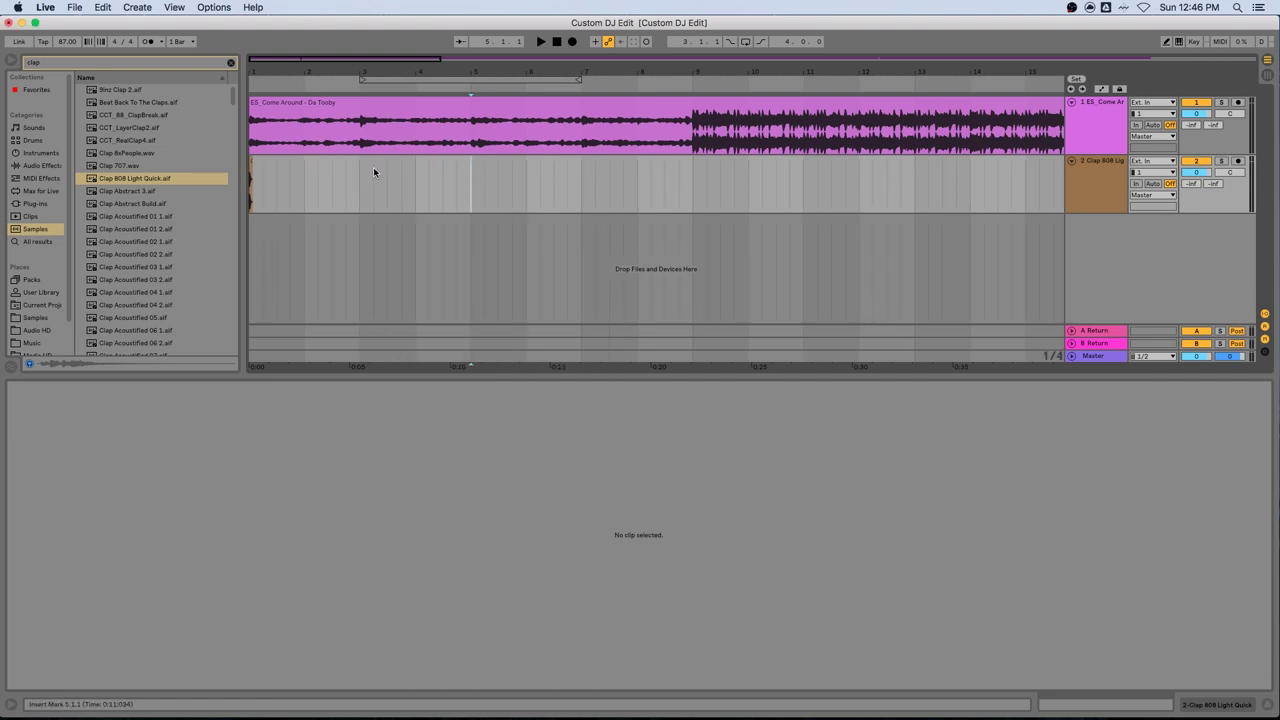
pyautogui.press('+')
pyautogui.press('+')
pyautogui.press('+')
pyautogui.click(258, 162)
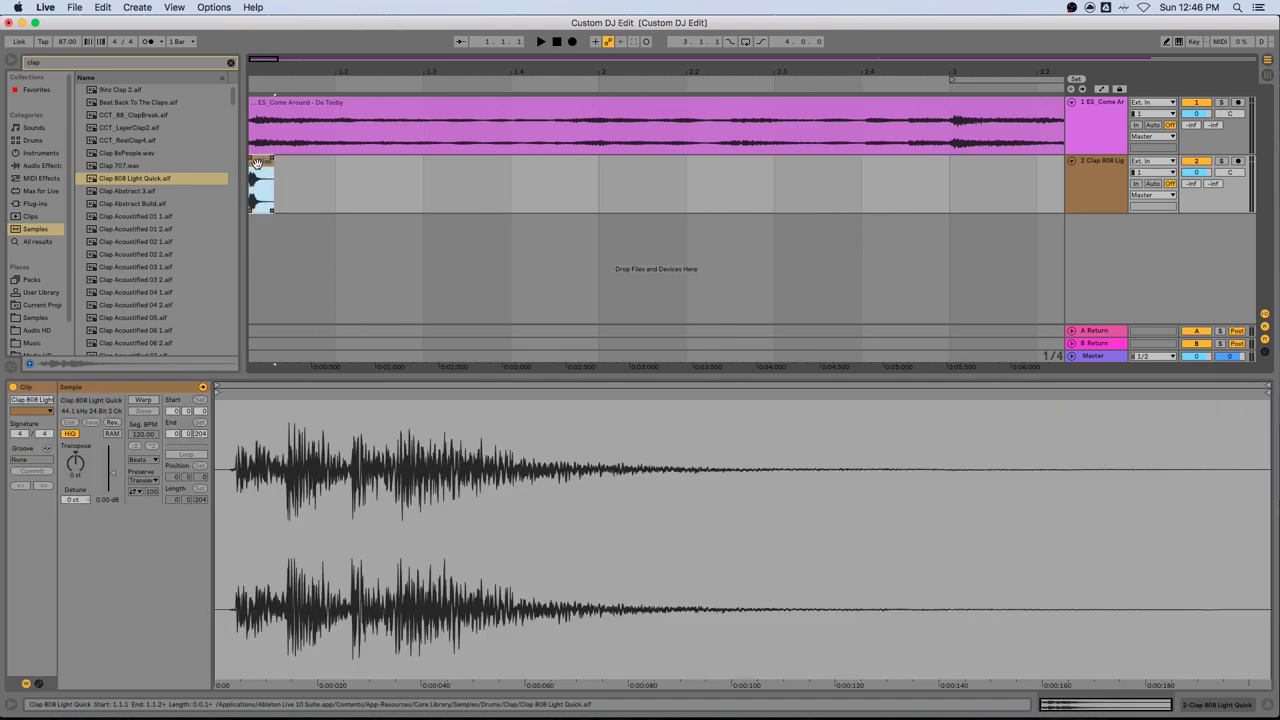
pyautogui.moveTo(260, 163); pyautogui.dragTo(525, 178)
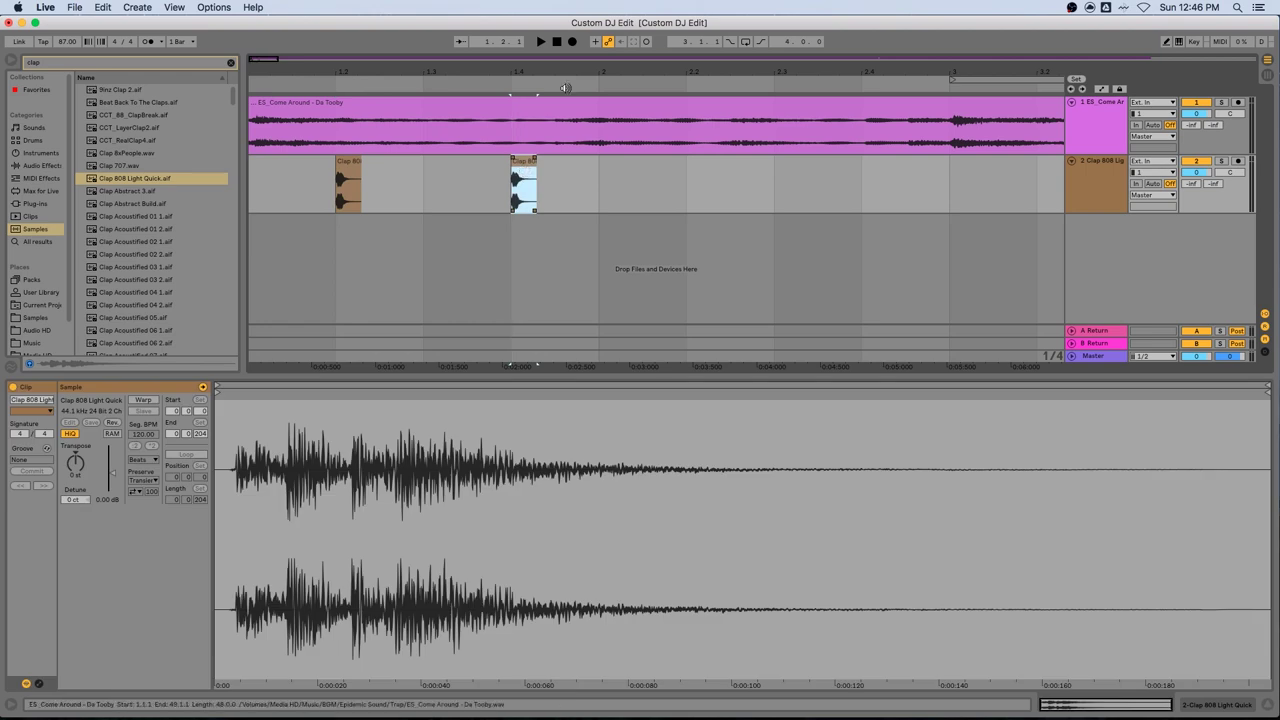
# Step: Check timing by playback, then copy clap hits along the track to make four evenly spaced hits
pyautogui.moveTo(565, 72); pyautogui.dragTo(423, 40)
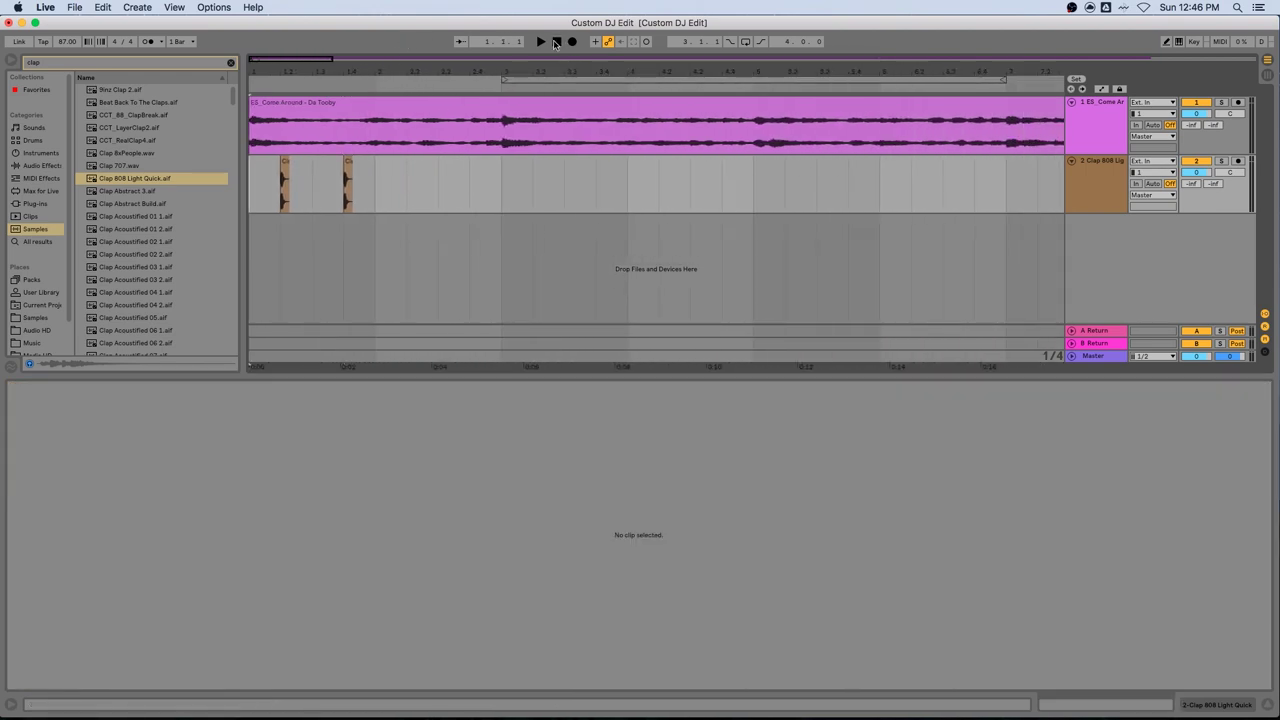
pyautogui.click(541, 41)
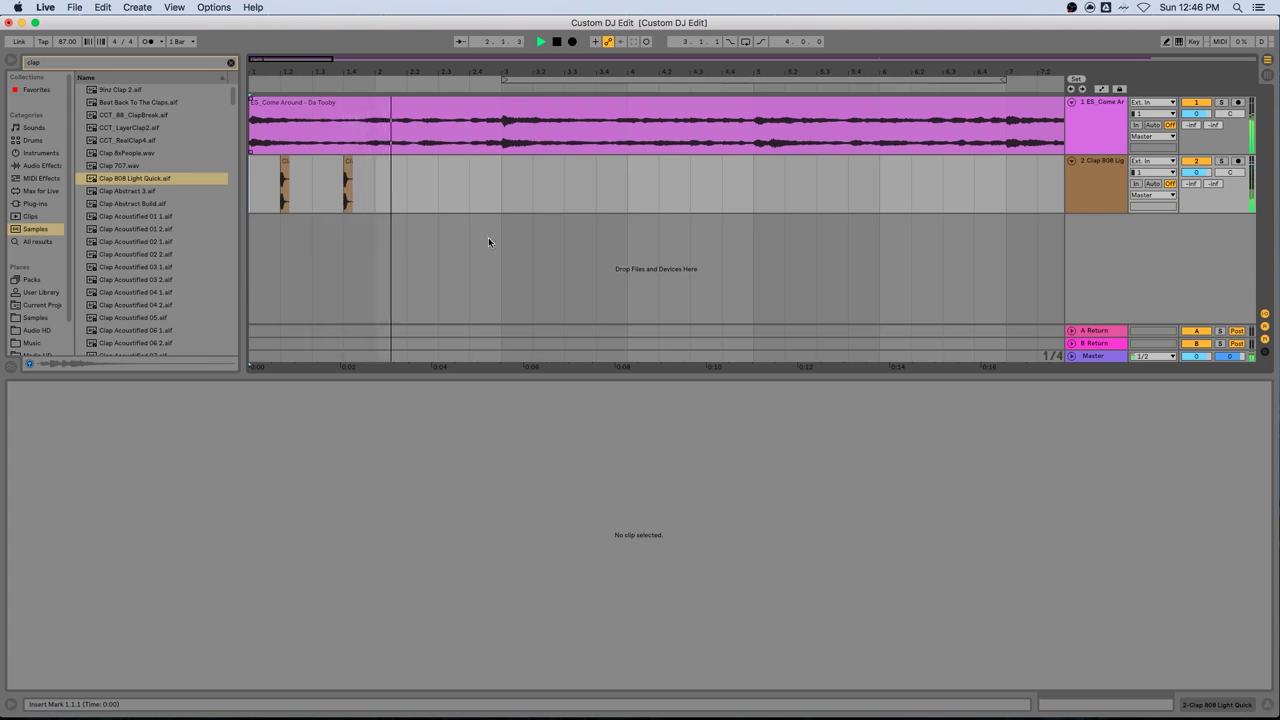
pyautogui.press('space')
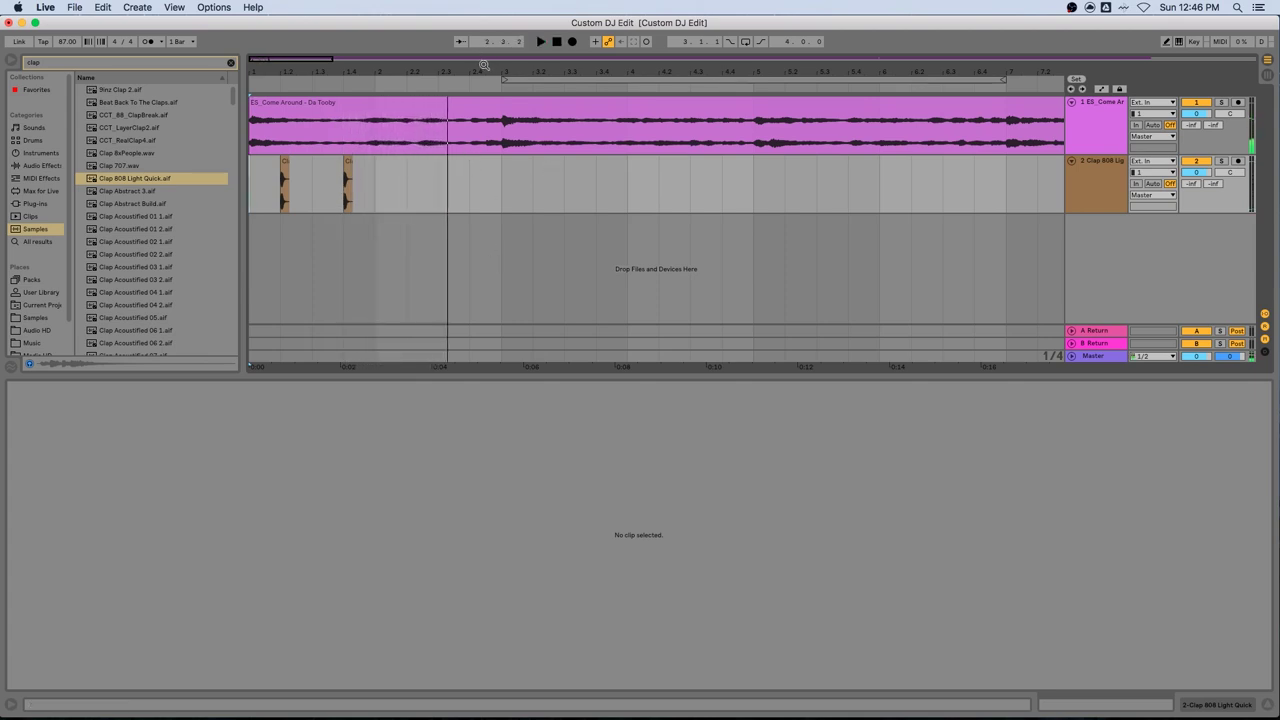
pyautogui.moveTo(484, 65); pyautogui.dragTo(470, 40)
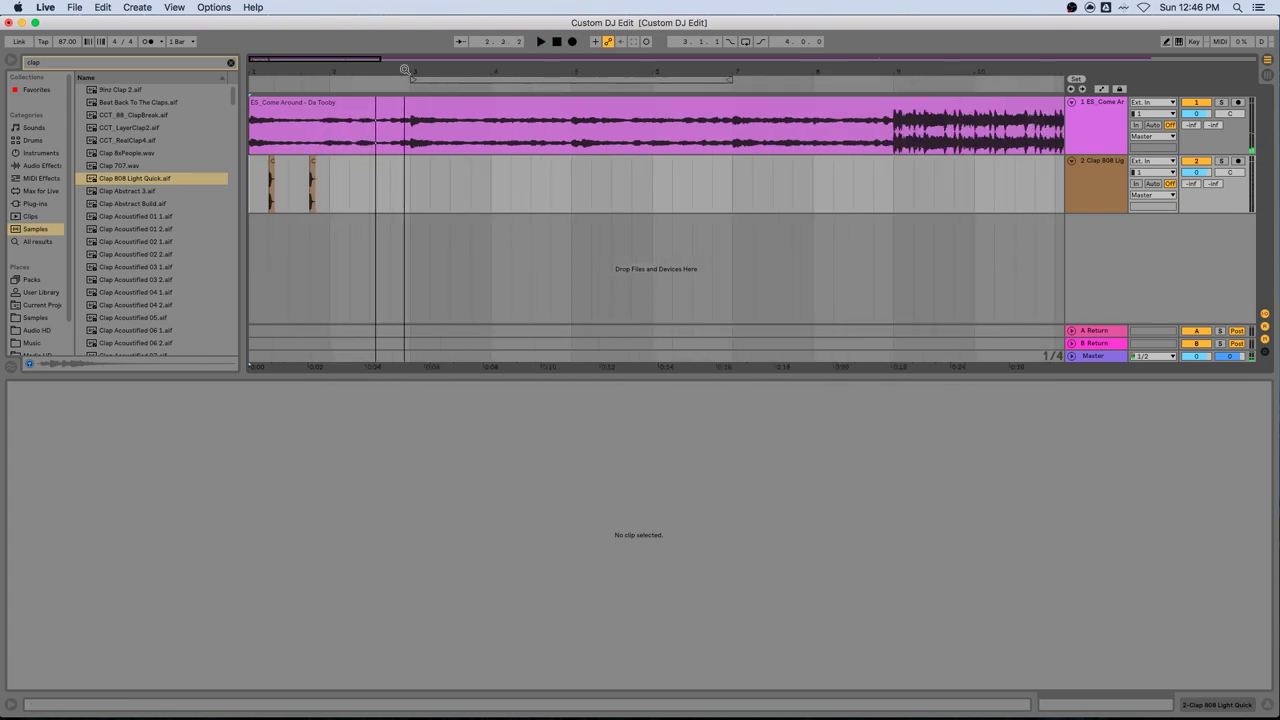
pyautogui.click(312, 165)
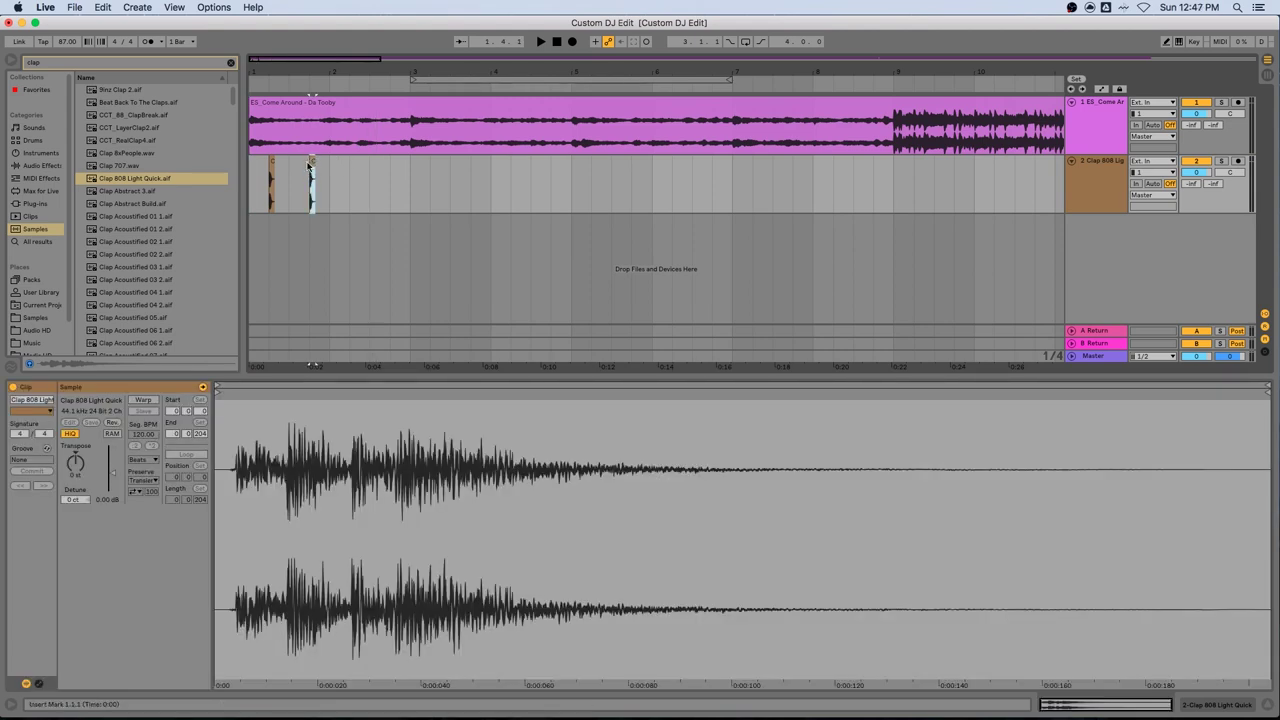
pyautogui.moveTo(312, 162); pyautogui.dragTo(393, 165)
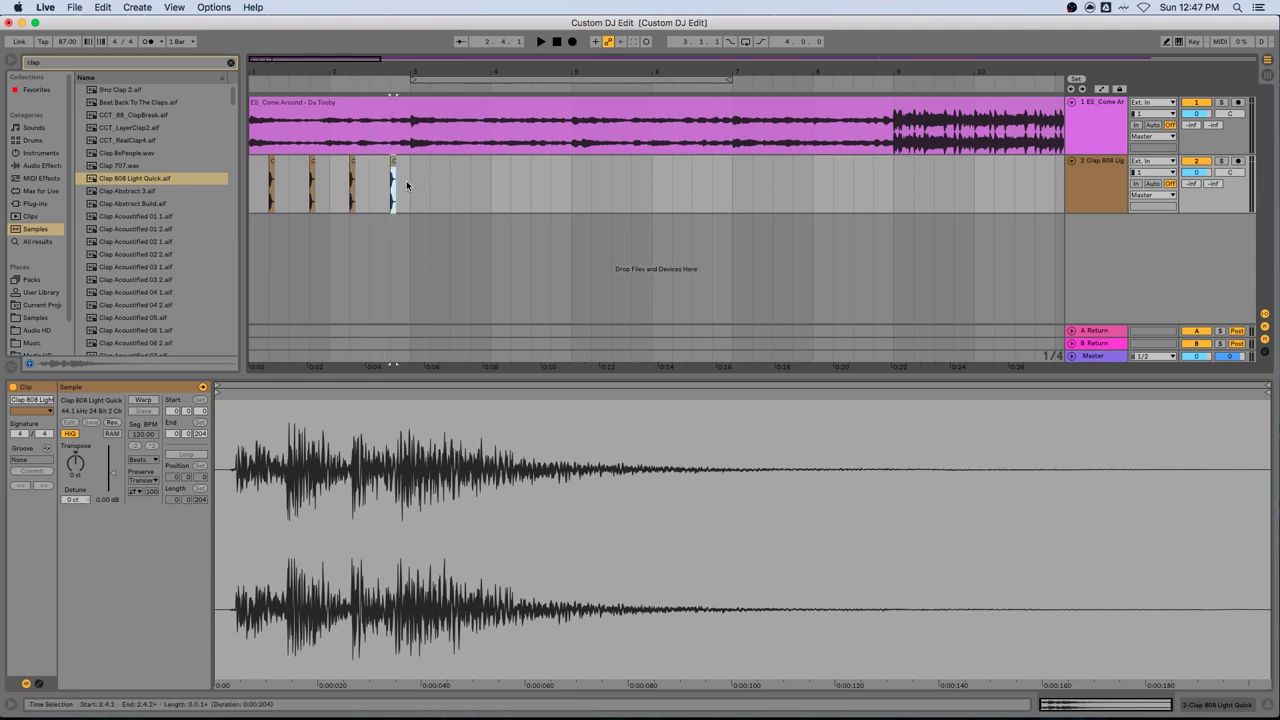
pyautogui.click(406, 181)
# Step: Duplicate the four clap clips, then all eight, so claps fill bars 1–9
pyautogui.moveTo(409, 179); pyautogui.dragTo(237, 192)
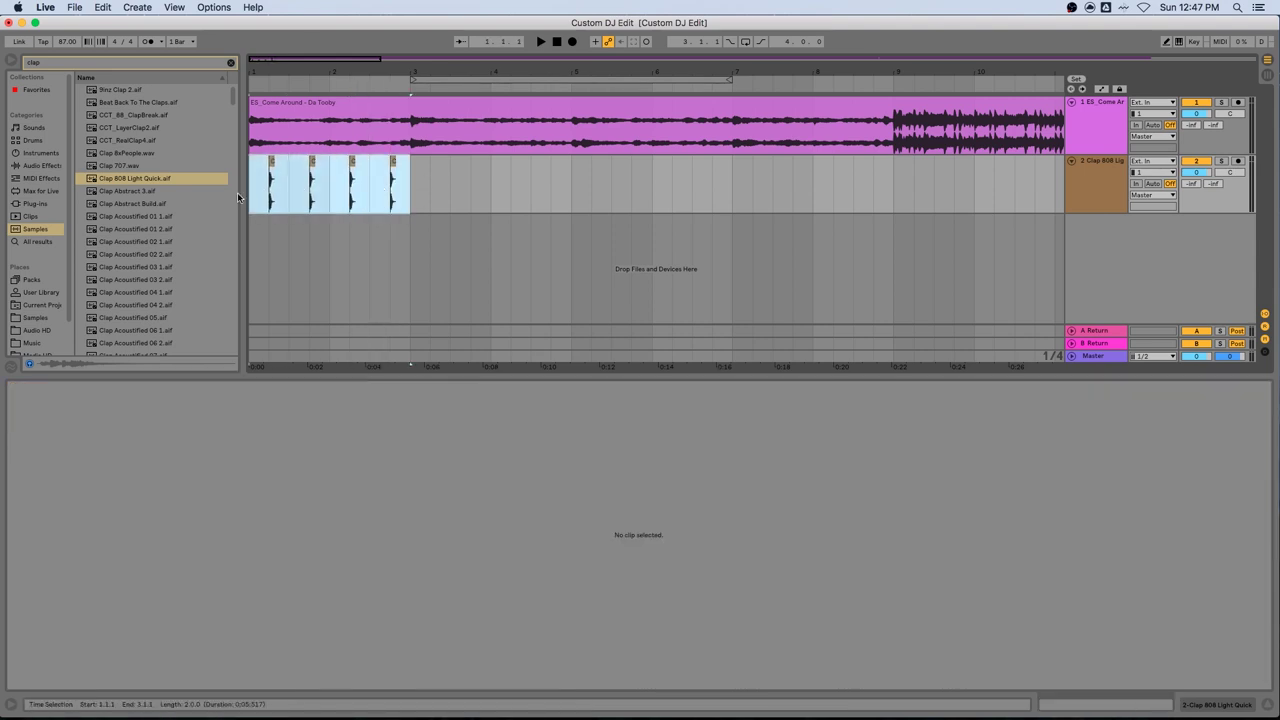
pyautogui.rightClick(369, 178)
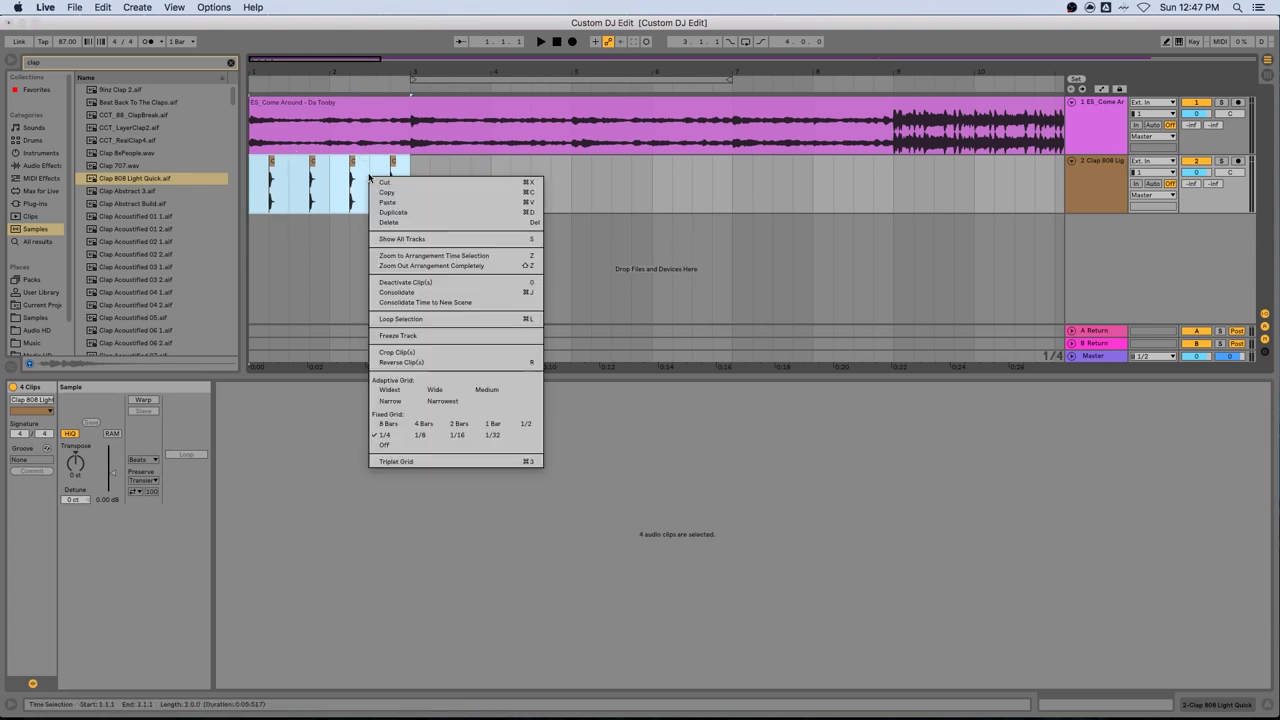
pyautogui.click(519, 212)
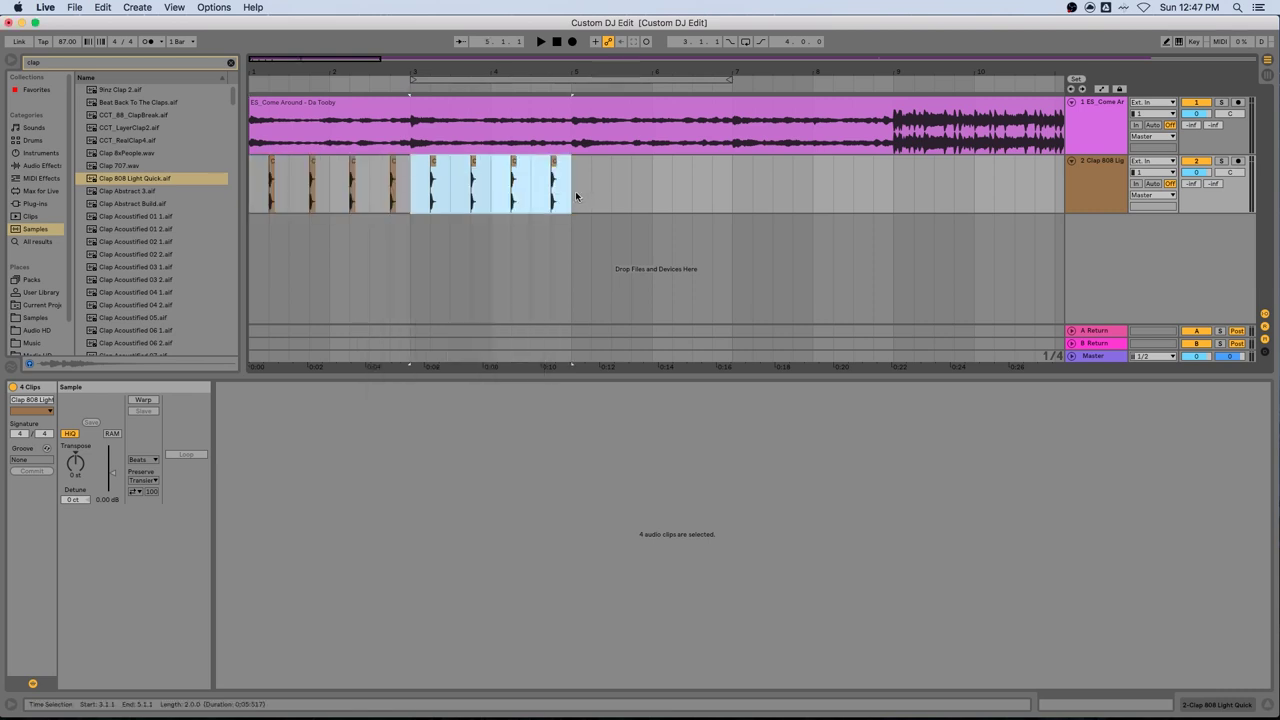
pyautogui.click(571, 195)
pyautogui.moveTo(569, 191); pyautogui.dragTo(250, 191)
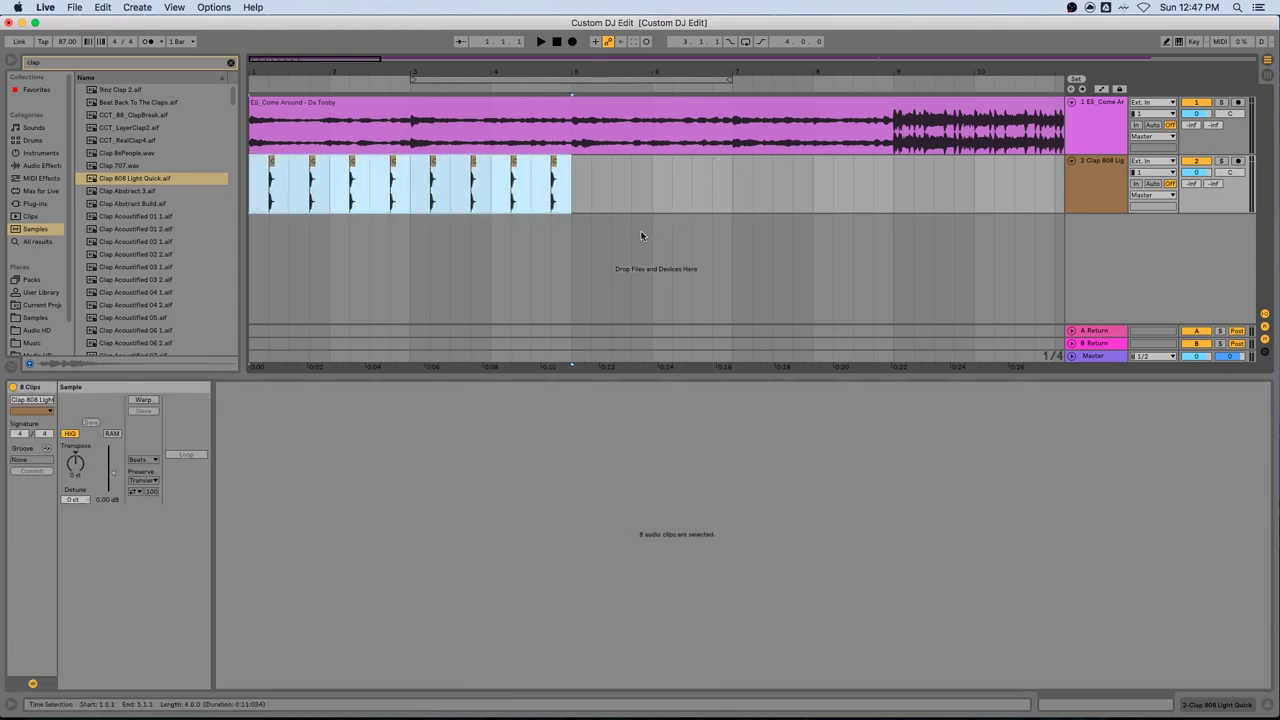
pyautogui.press('super+d')
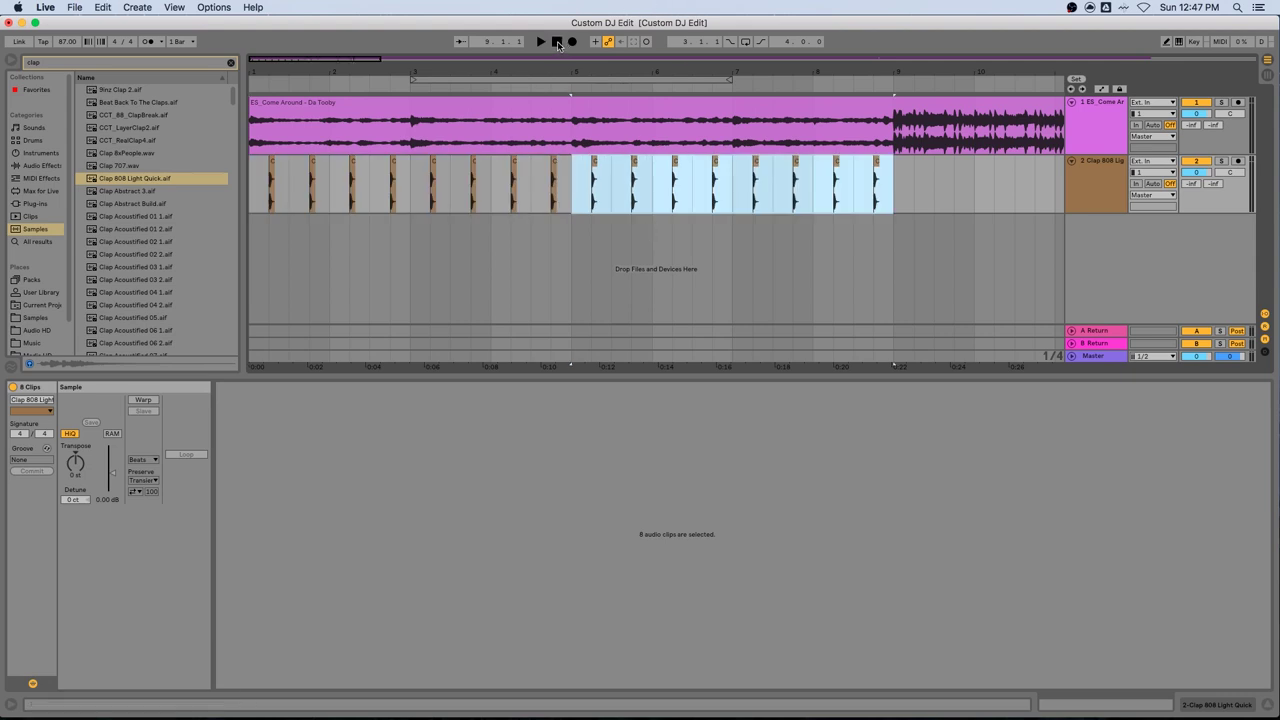
# Step: Play the intro from the start to check the new claps
pyautogui.click(557, 42)
pyautogui.click(541, 42)
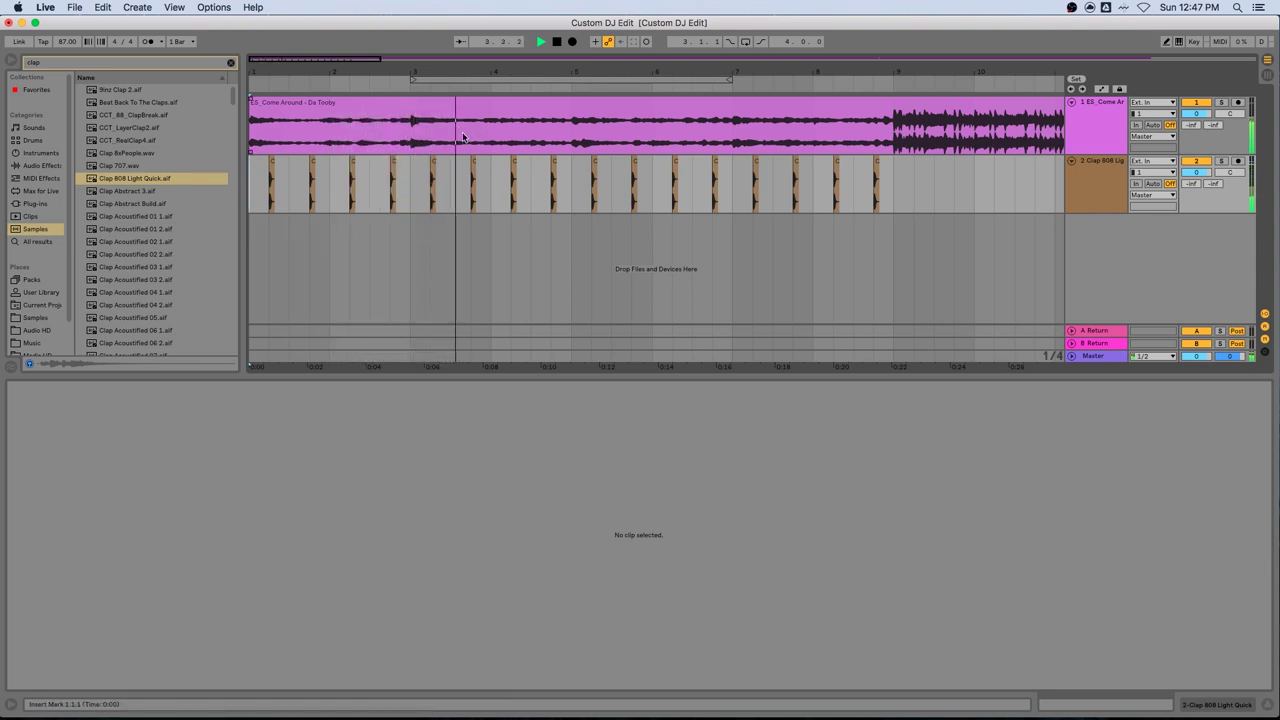
pyautogui.press('space')
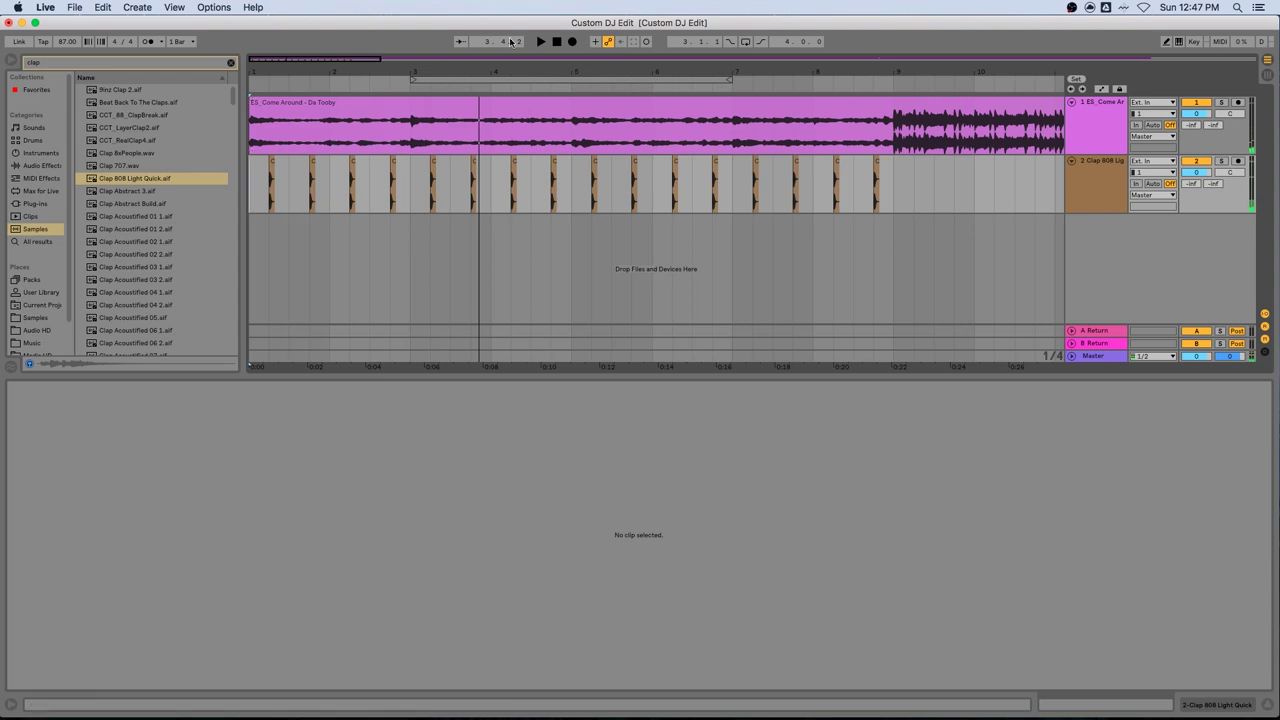
pyautogui.moveTo(472, 64); pyautogui.dragTo(384, 72)
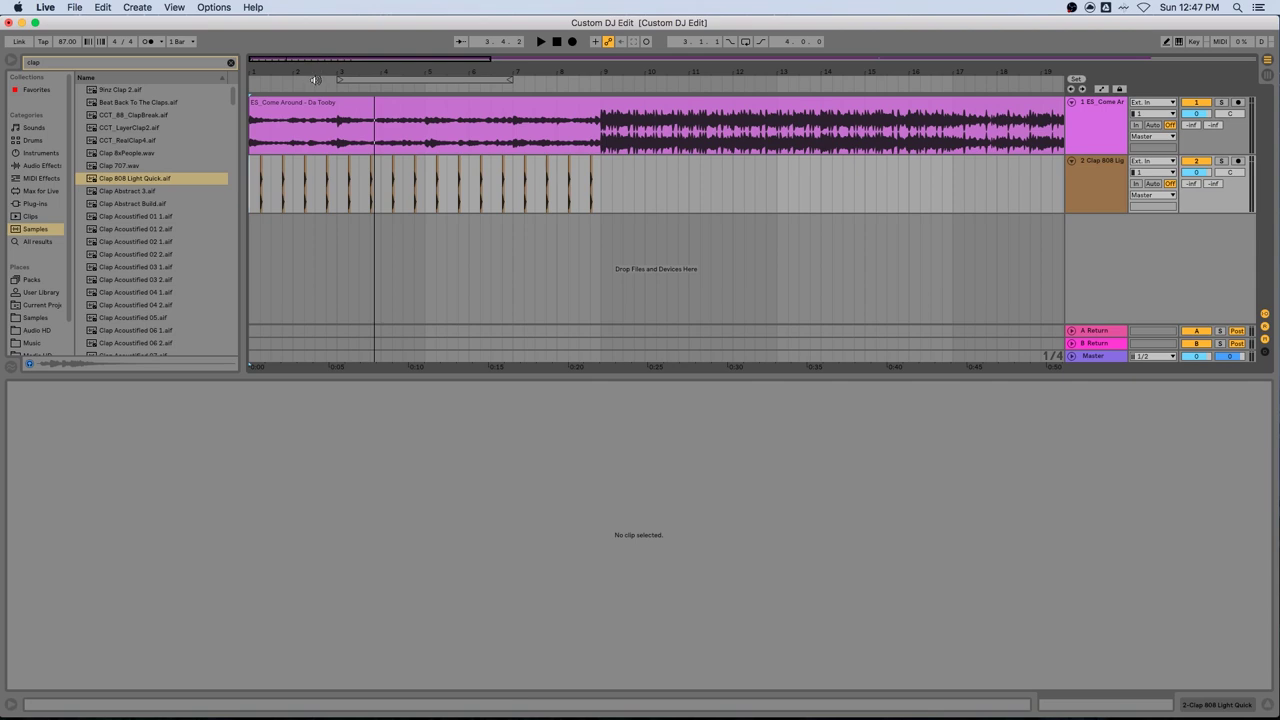
# Step: Search the browser for 'hihat' and place Hihat 808 Close.wav on a new track at the song start
pyautogui.click(229, 64)
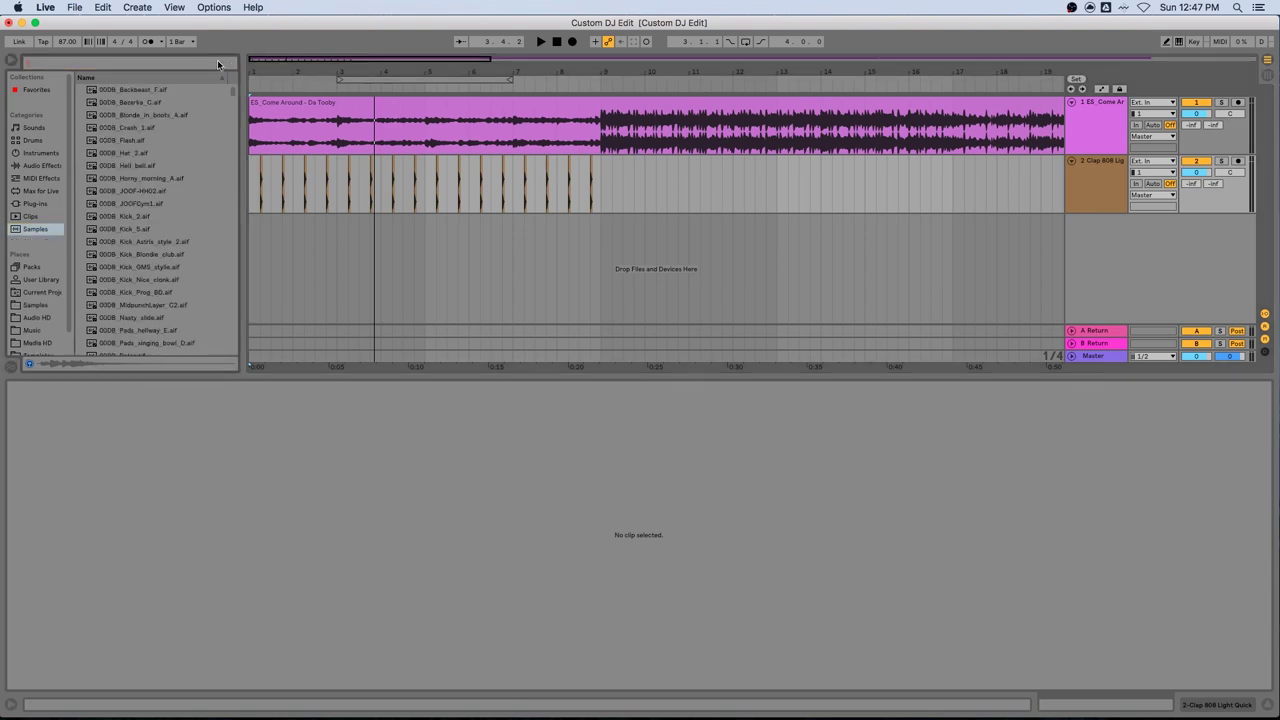
pyautogui.write('hihat')
pyautogui.press('Down')
pyautogui.press('Down')
pyautogui.press('Down')
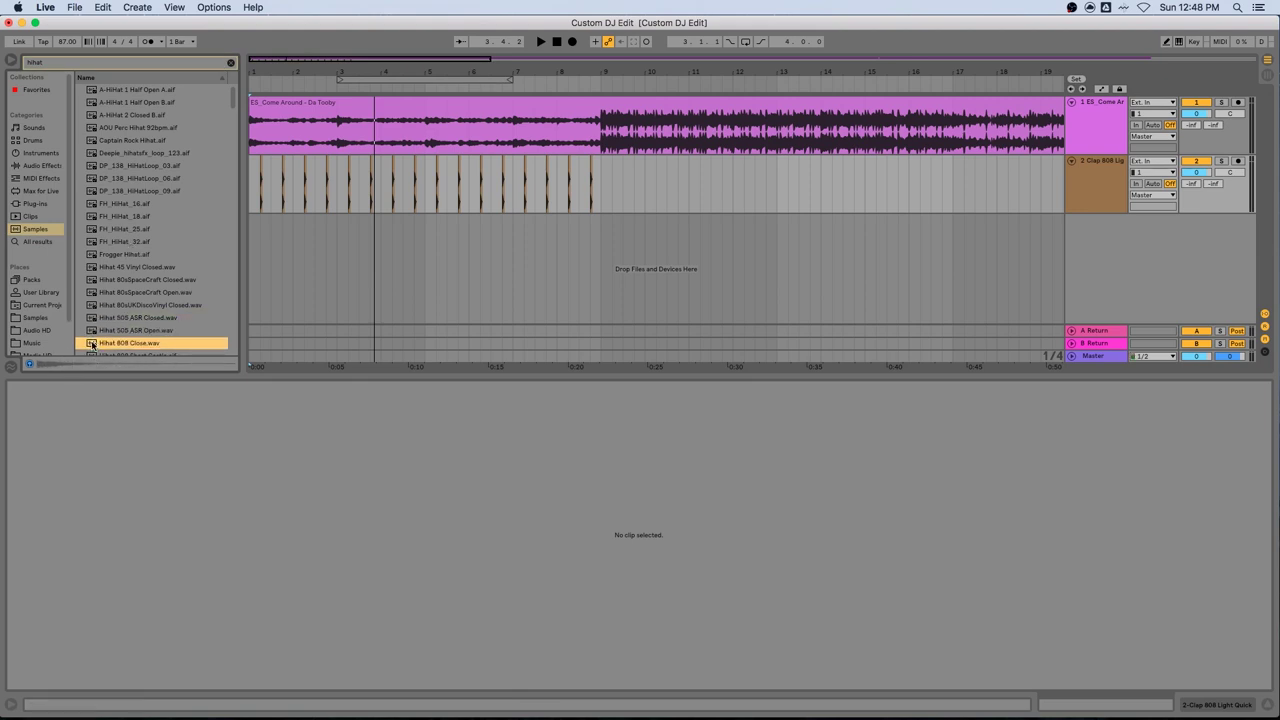
pyautogui.moveTo(92, 344); pyautogui.dragTo(249, 226)
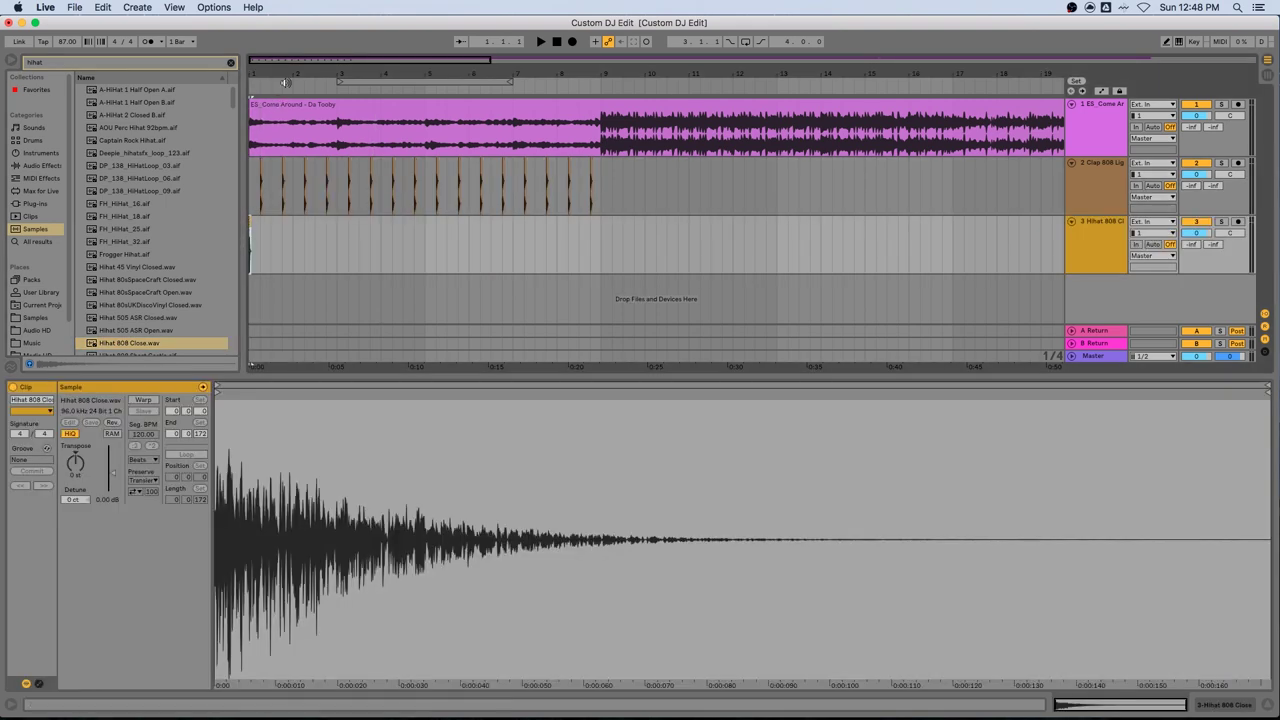
# Step: Duplicate the hi-hat pair with Cmd+D up to bar 9, then play the intro
pyautogui.moveTo(288, 68); pyautogui.dragTo(255, 256)
pyautogui.press('super+d')
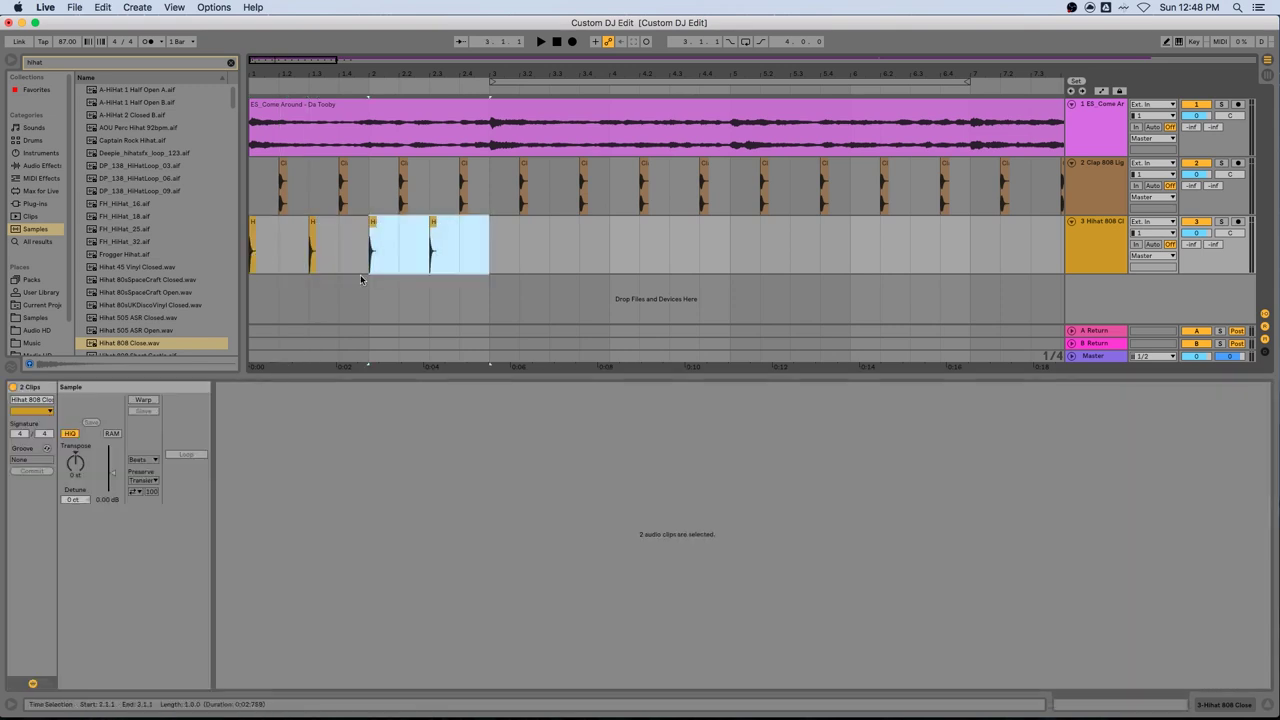
pyautogui.press('super+d')
pyautogui.press('super+d')
pyautogui.press('super+d')
pyautogui.press('super+d')
pyautogui.press('super+d')
pyautogui.press('super+d')
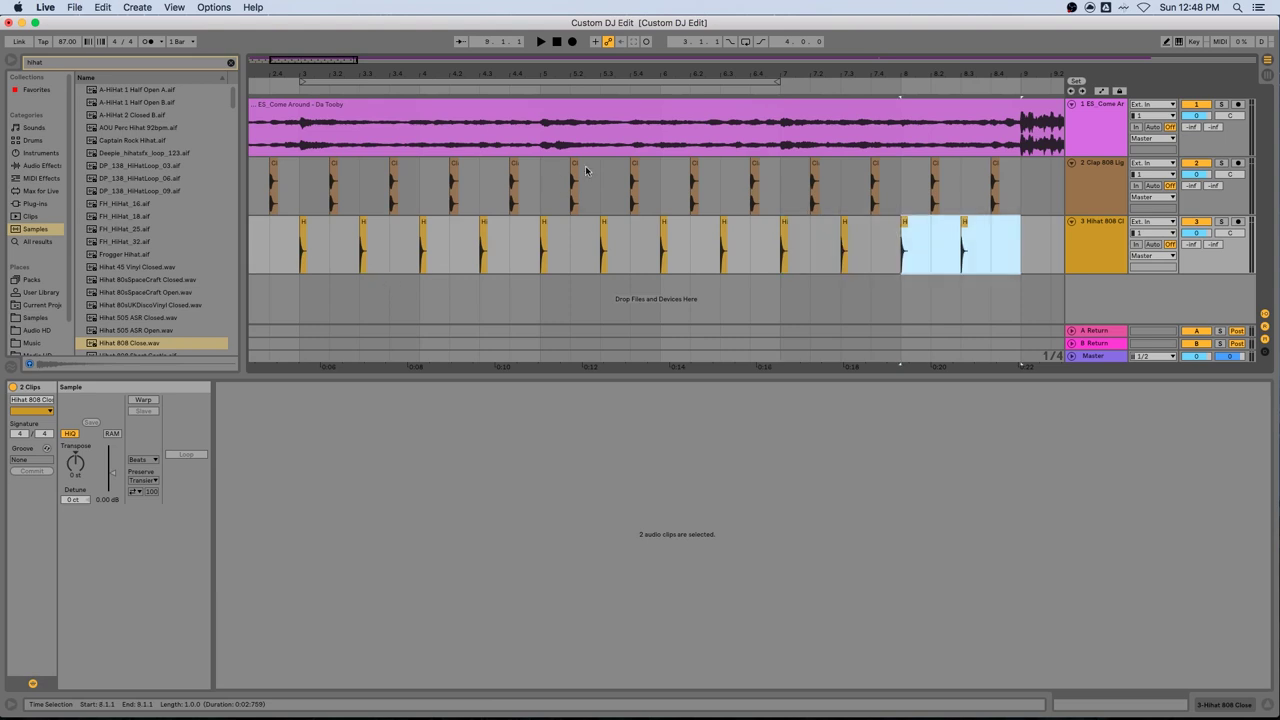
pyautogui.moveTo(670, 78); pyautogui.dragTo(410, 62)
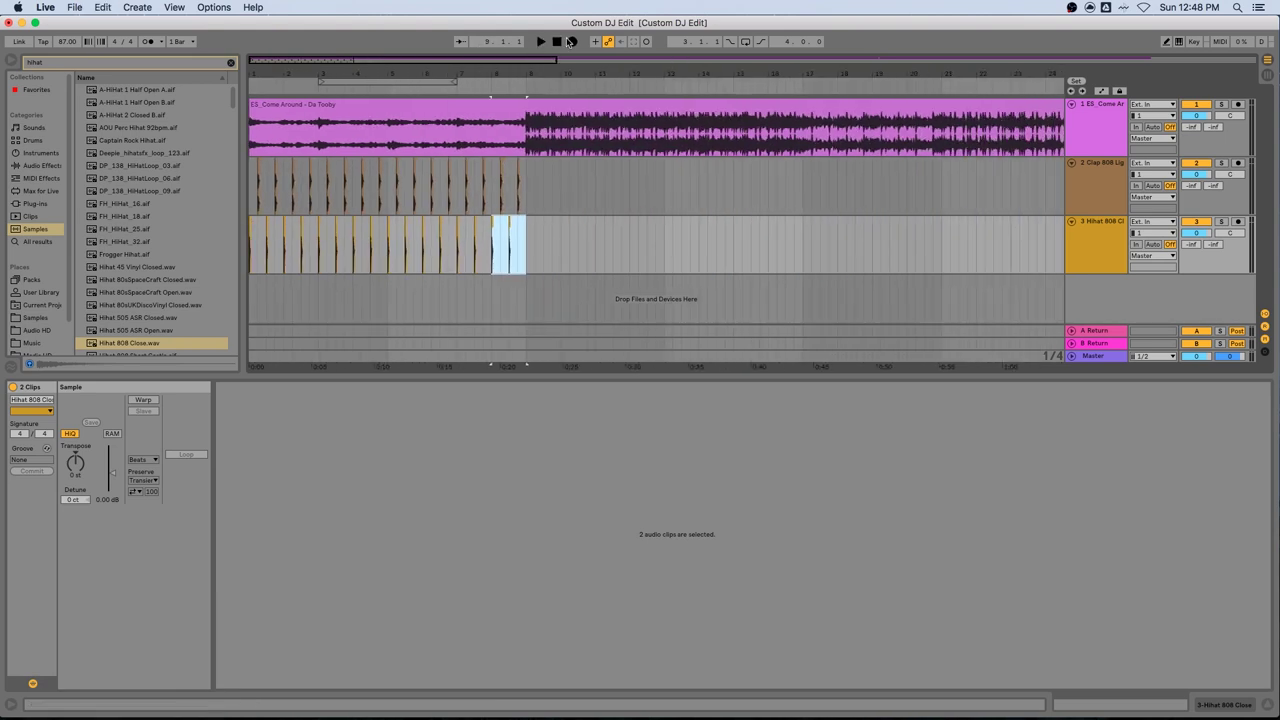
pyautogui.click(253, 244)
pyautogui.press('space')
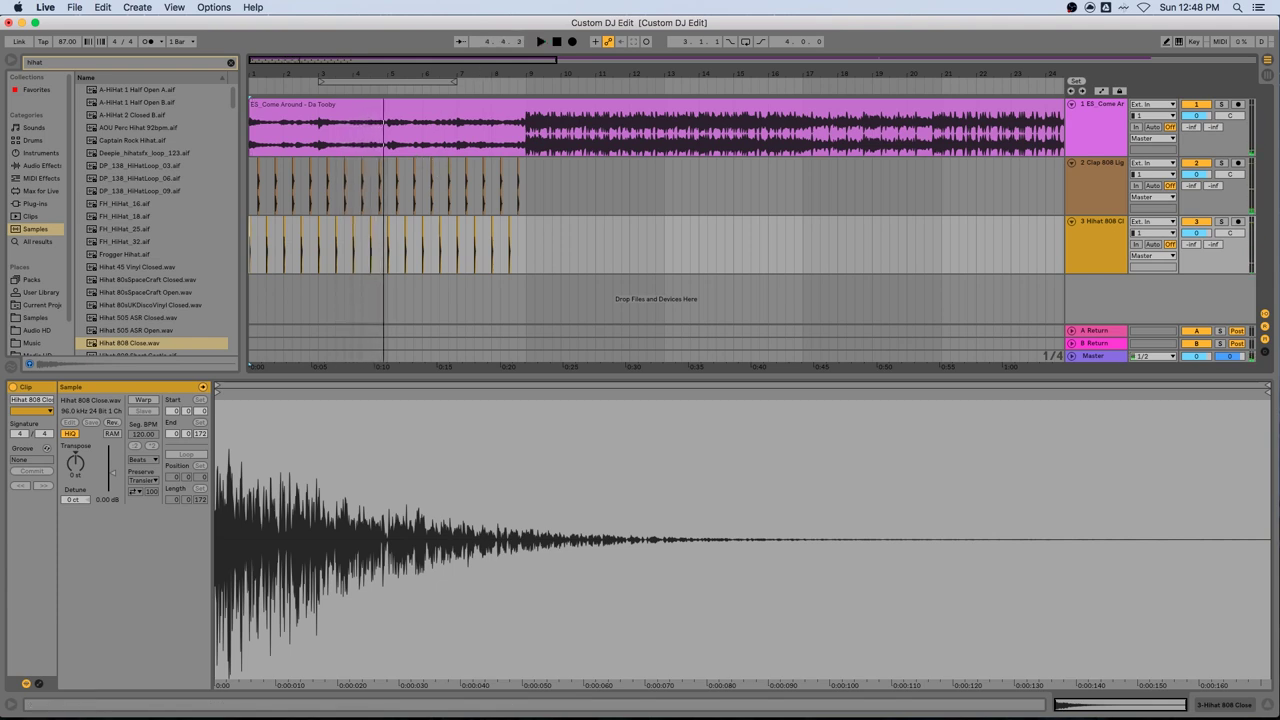
pyautogui.press('-')
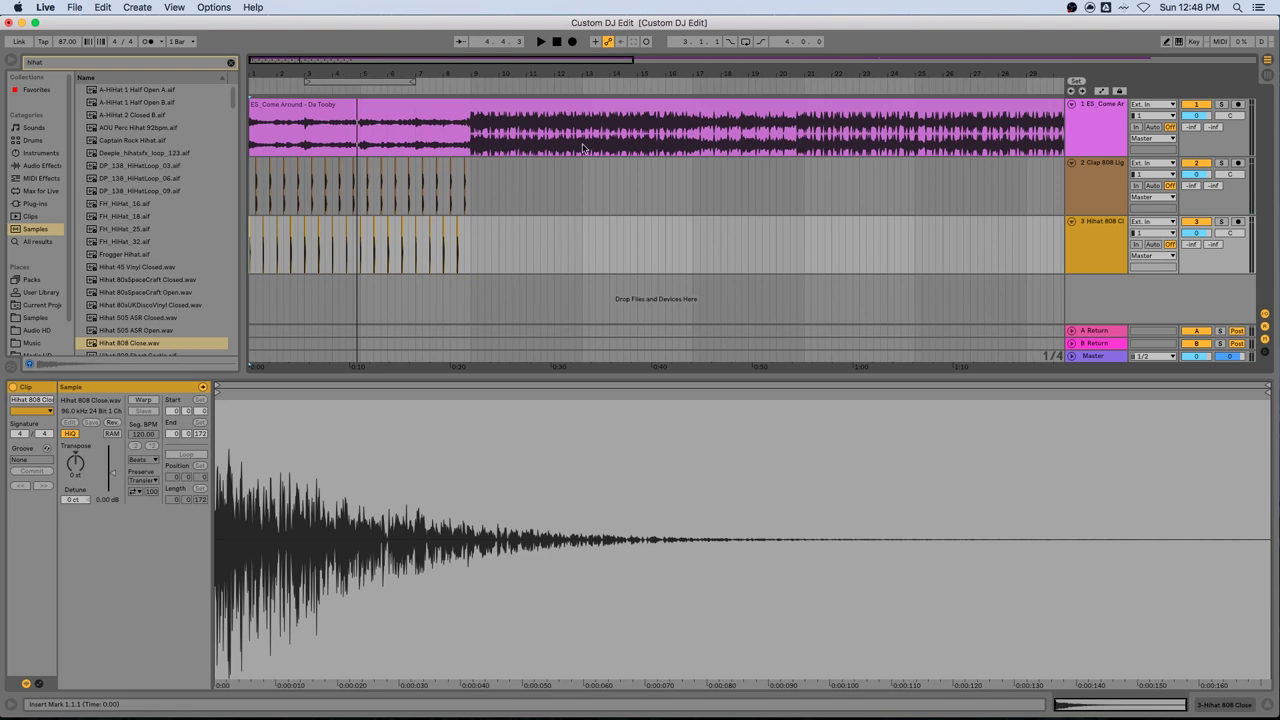
pyautogui.press('-')
pyautogui.press('-')
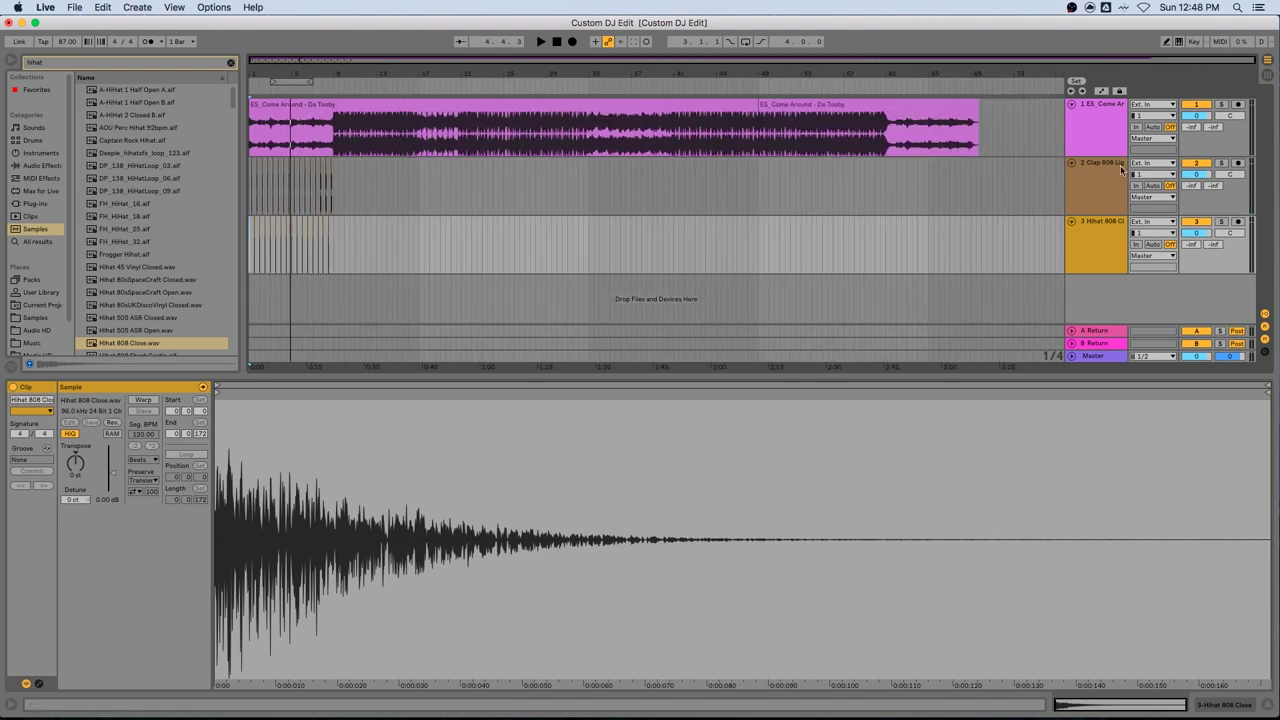
pyautogui.click(887, 138)
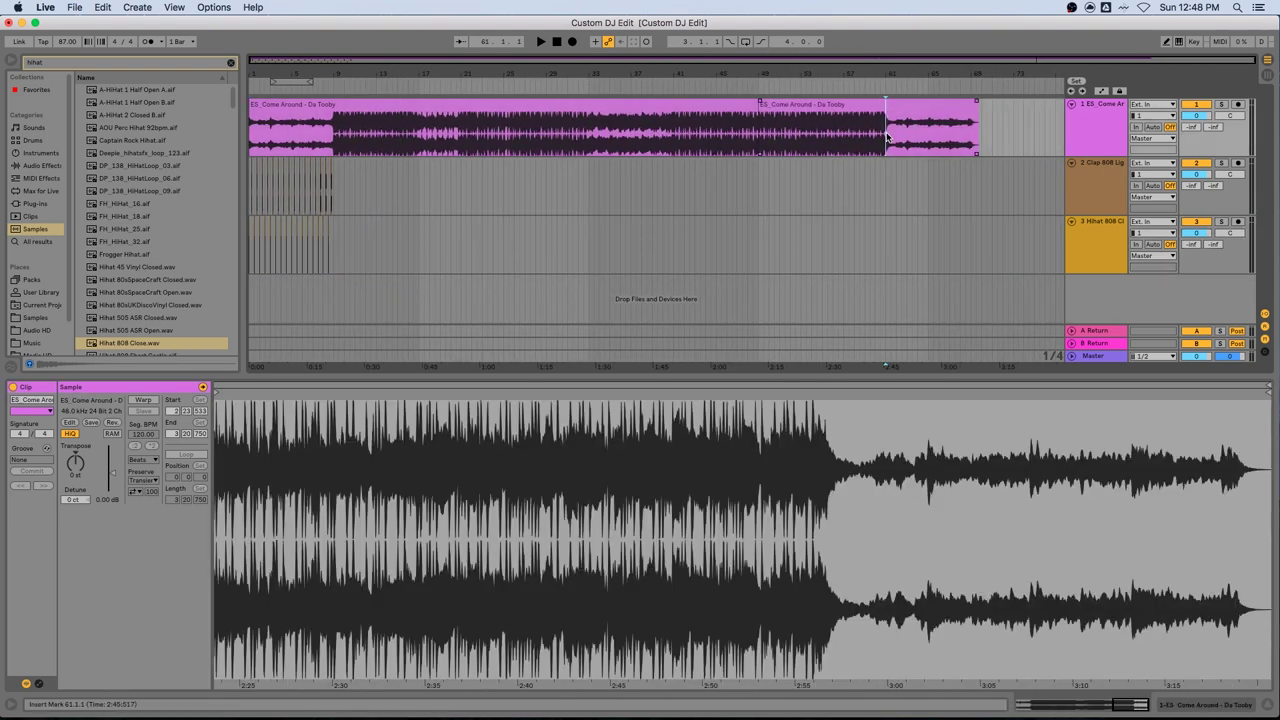
pyautogui.press('space')
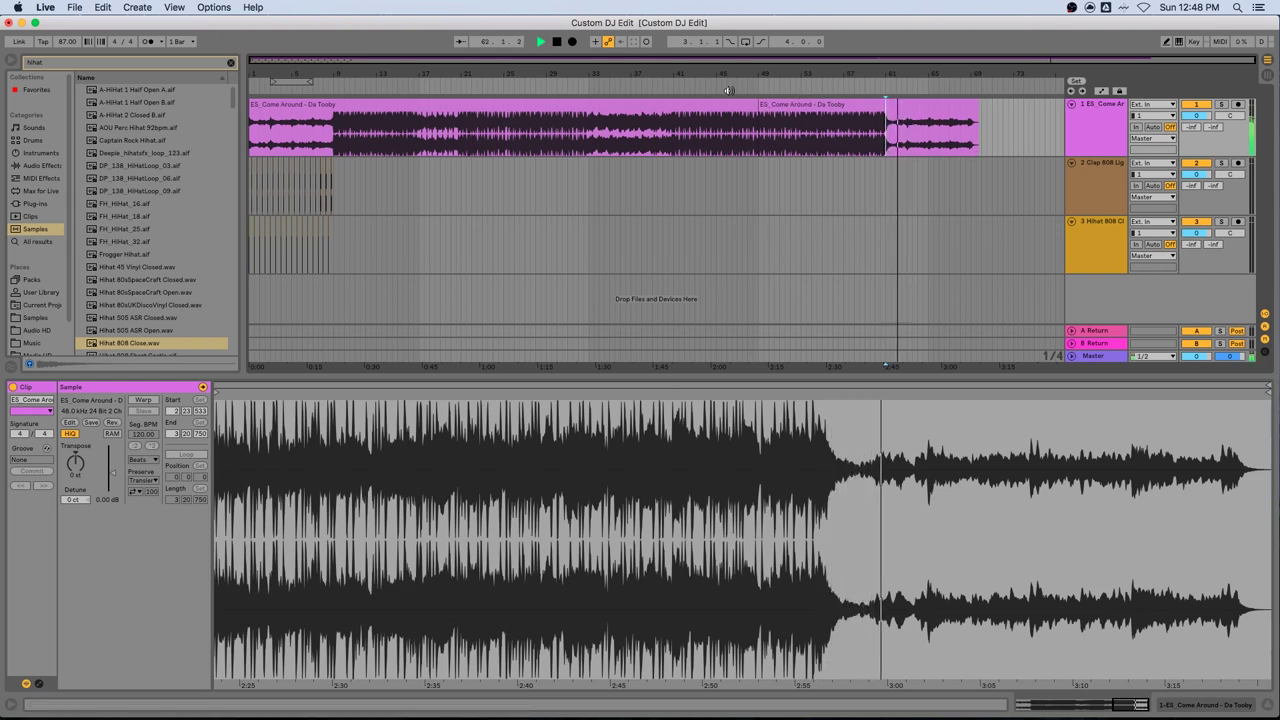
pyautogui.press('space')
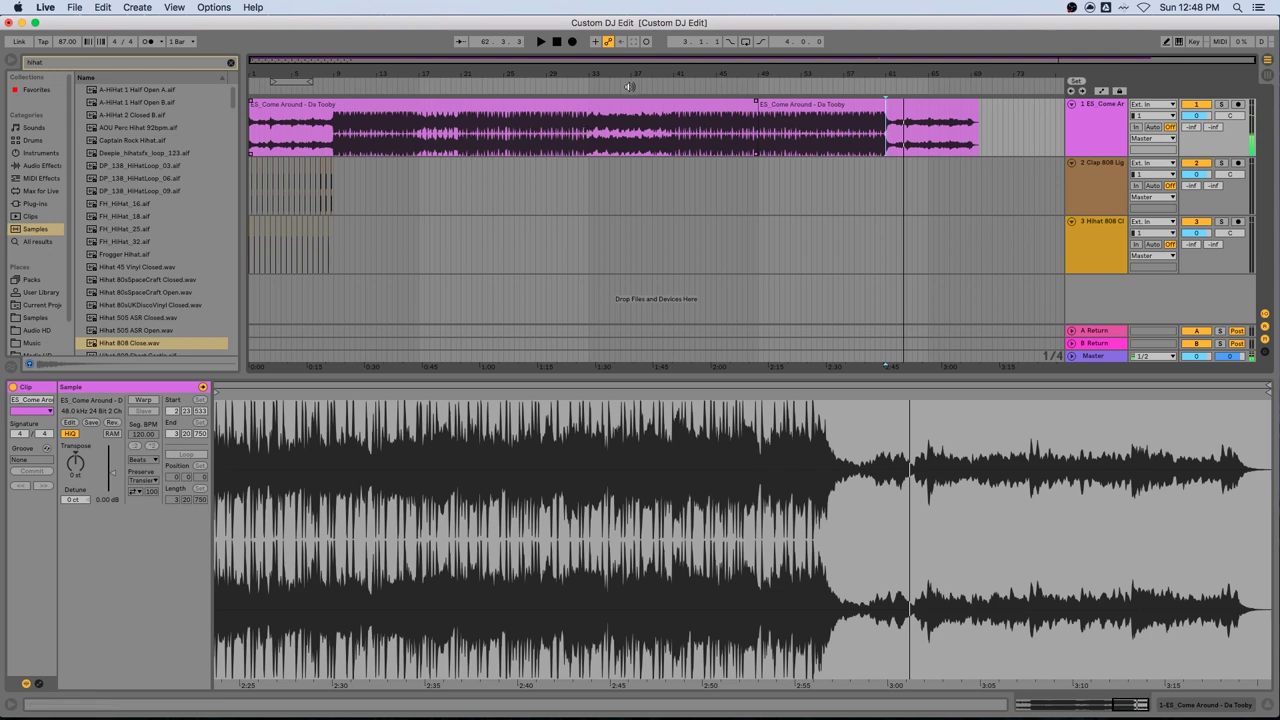
pyautogui.moveTo(620, 73); pyautogui.dragTo(767, 62)
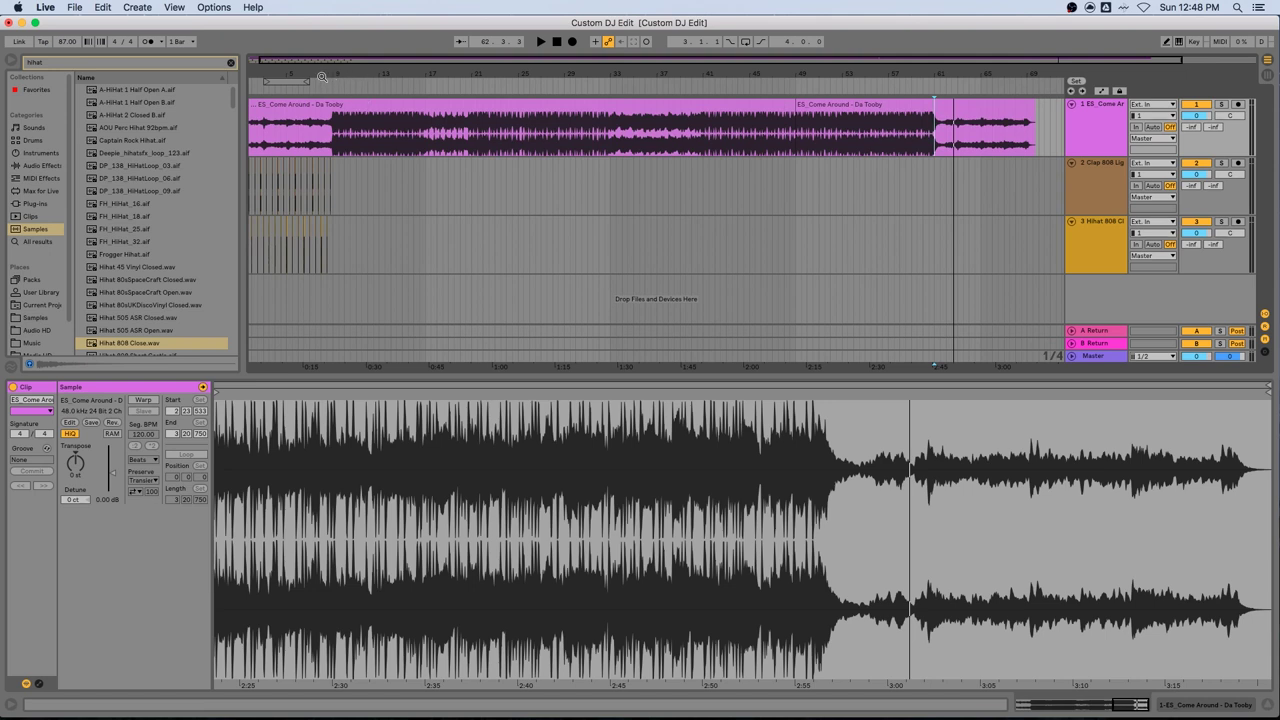
pyautogui.moveTo(311, 76); pyautogui.dragTo(1027, 274)
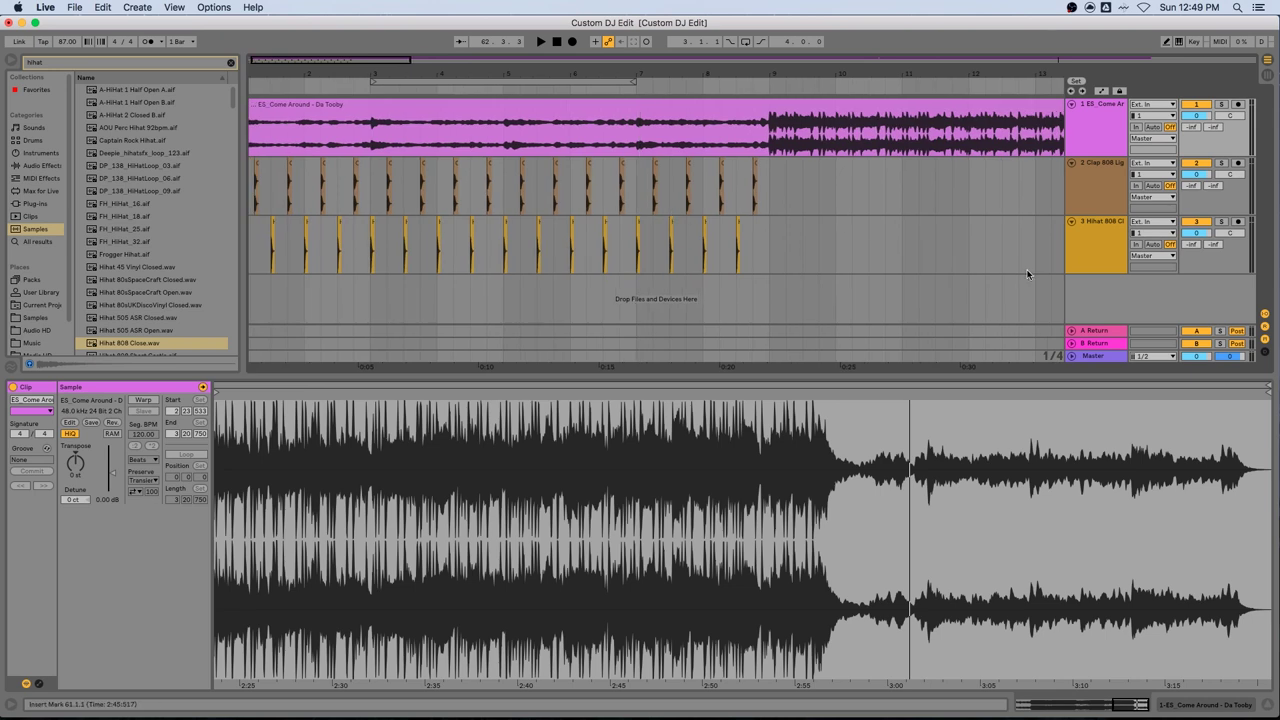
# Step: Set the grid to 8 bars and copy the clap and hi-hat clips from bars 1–9
pyautogui.rightClick(842, 243)
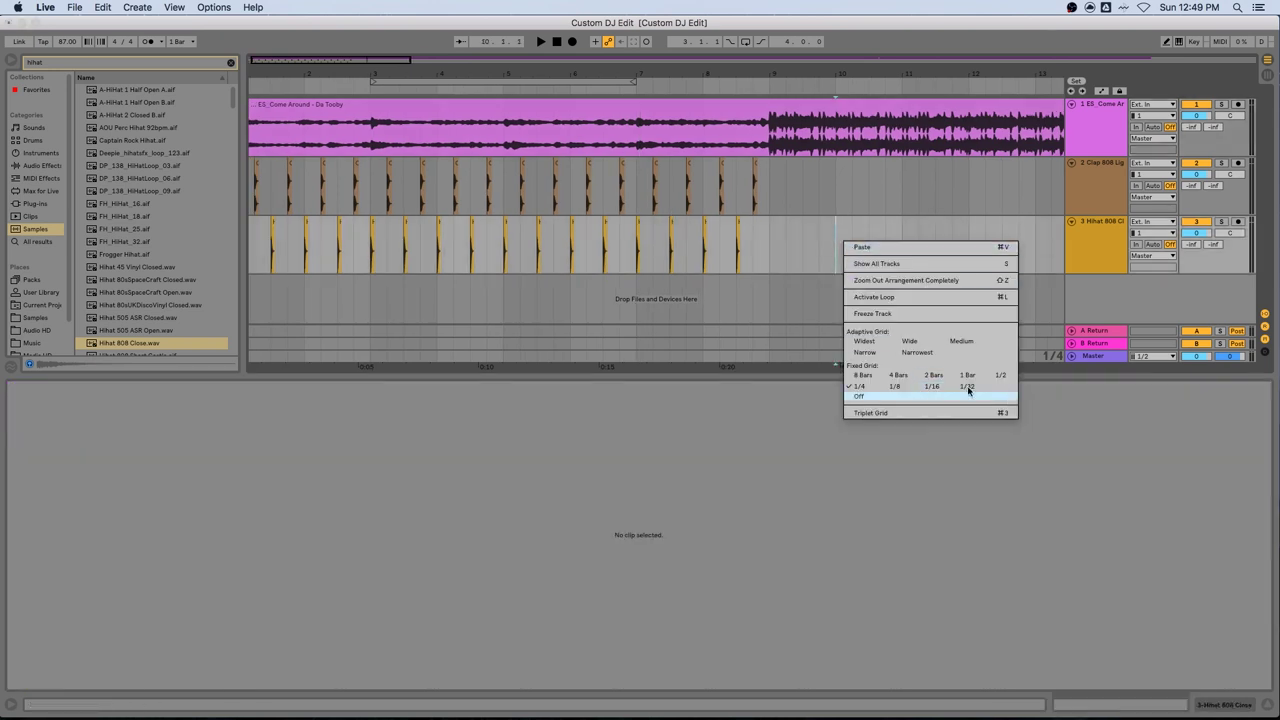
pyautogui.click(862, 375)
pyautogui.moveTo(768, 55); pyautogui.dragTo(493, 324)
pyautogui.moveTo(440, 255); pyautogui.dragTo(233, 189)
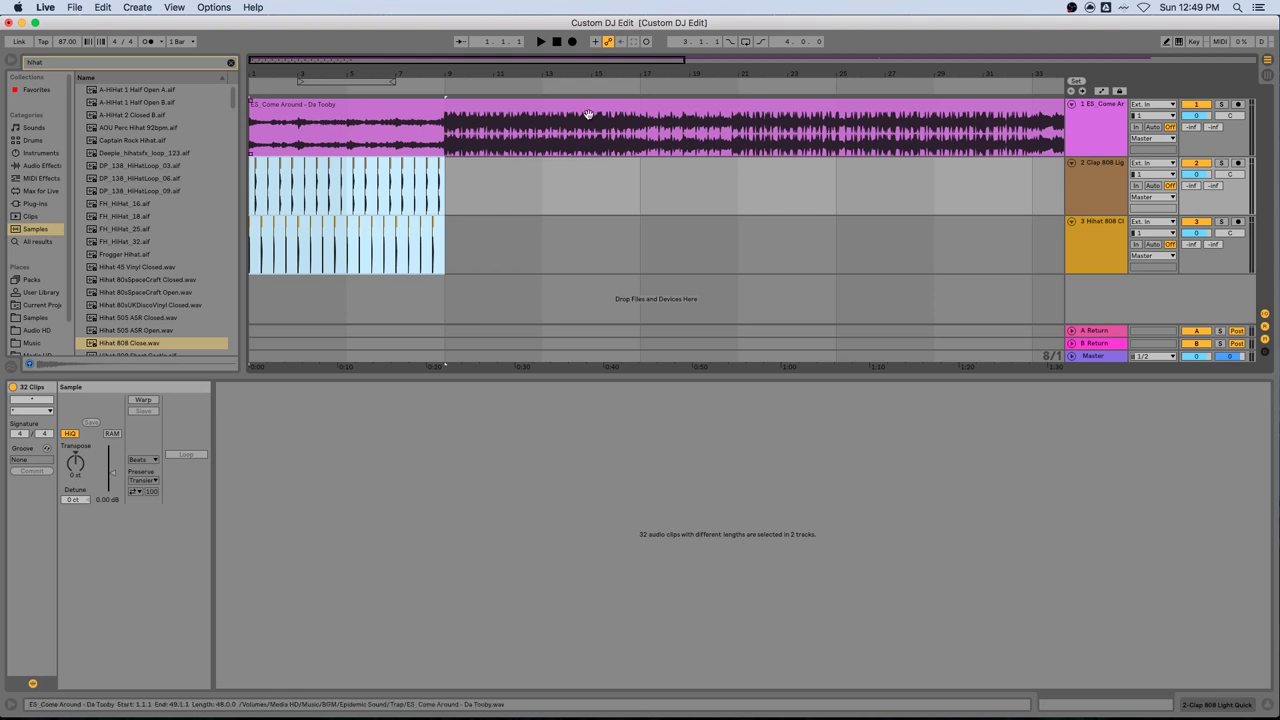
pyautogui.press('super+c')
pyautogui.press('-')
pyautogui.press('-')
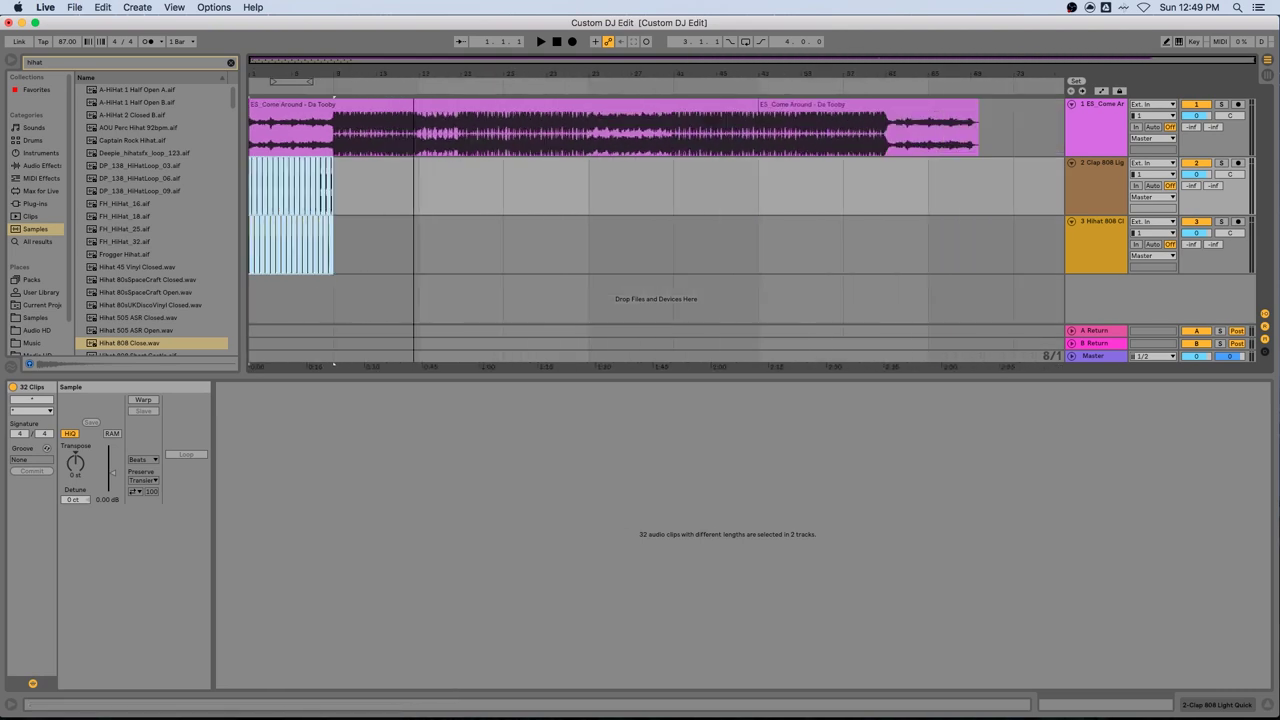
pyautogui.scroll(5, 872, 218)
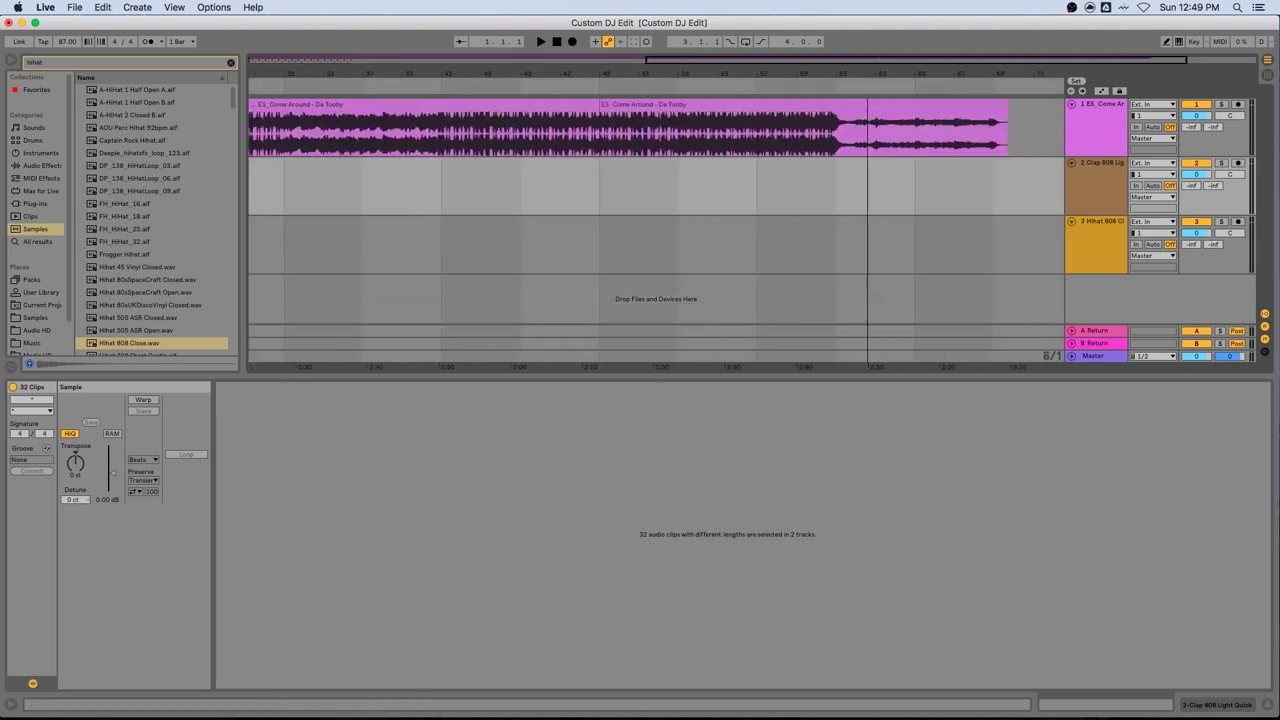
pyautogui.click(581, 192)
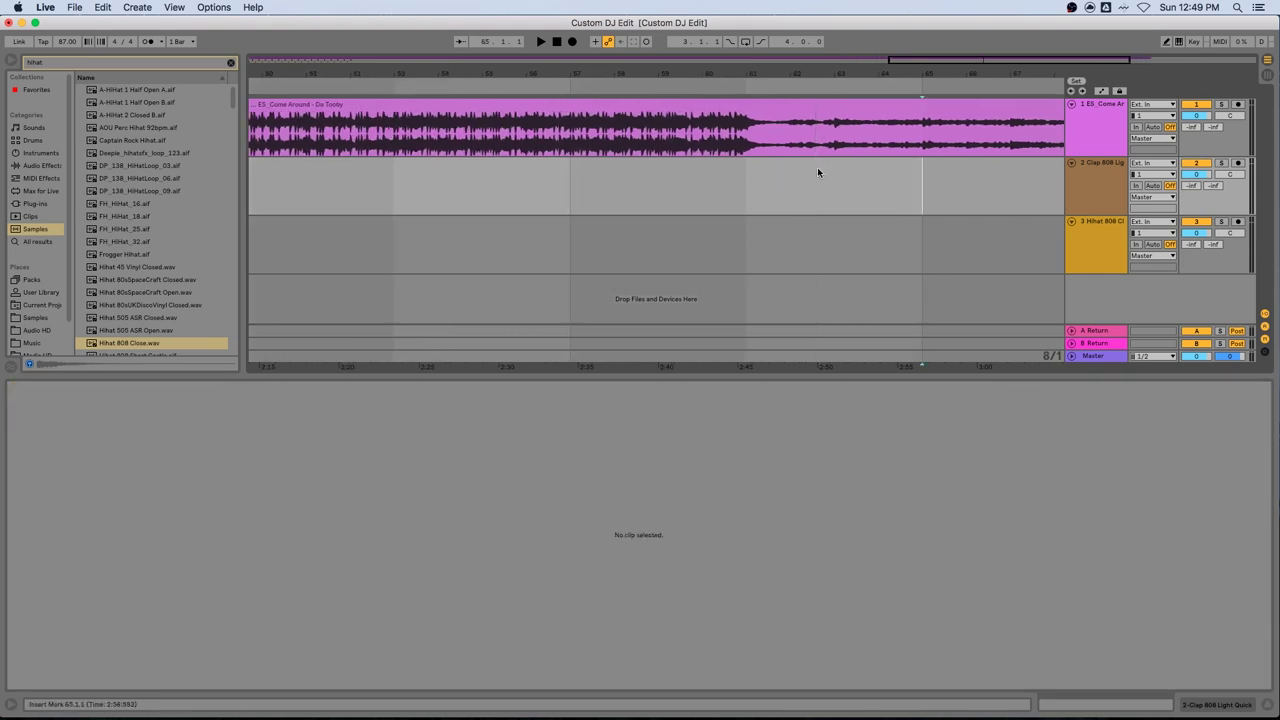
# Step: Set the grid to 4 bars and paste the clap and hi-hat clips at bar 61
pyautogui.rightClick(757, 181)
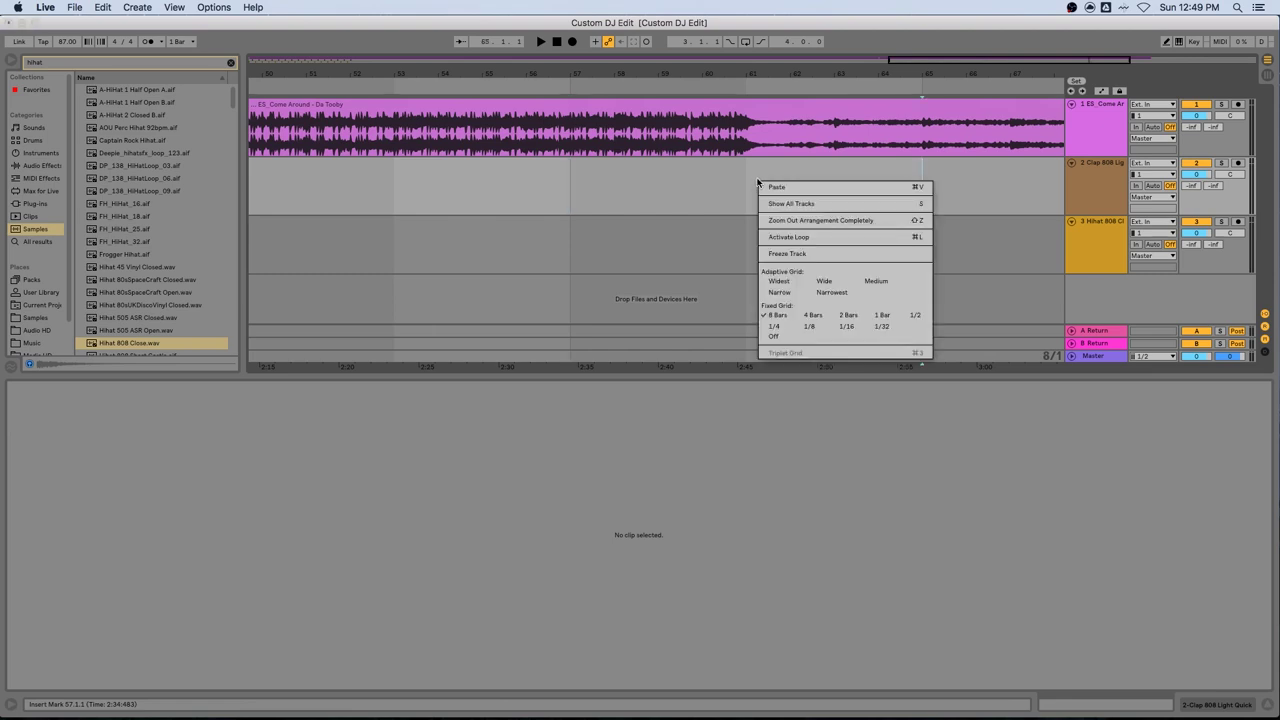
pyautogui.click(811, 319)
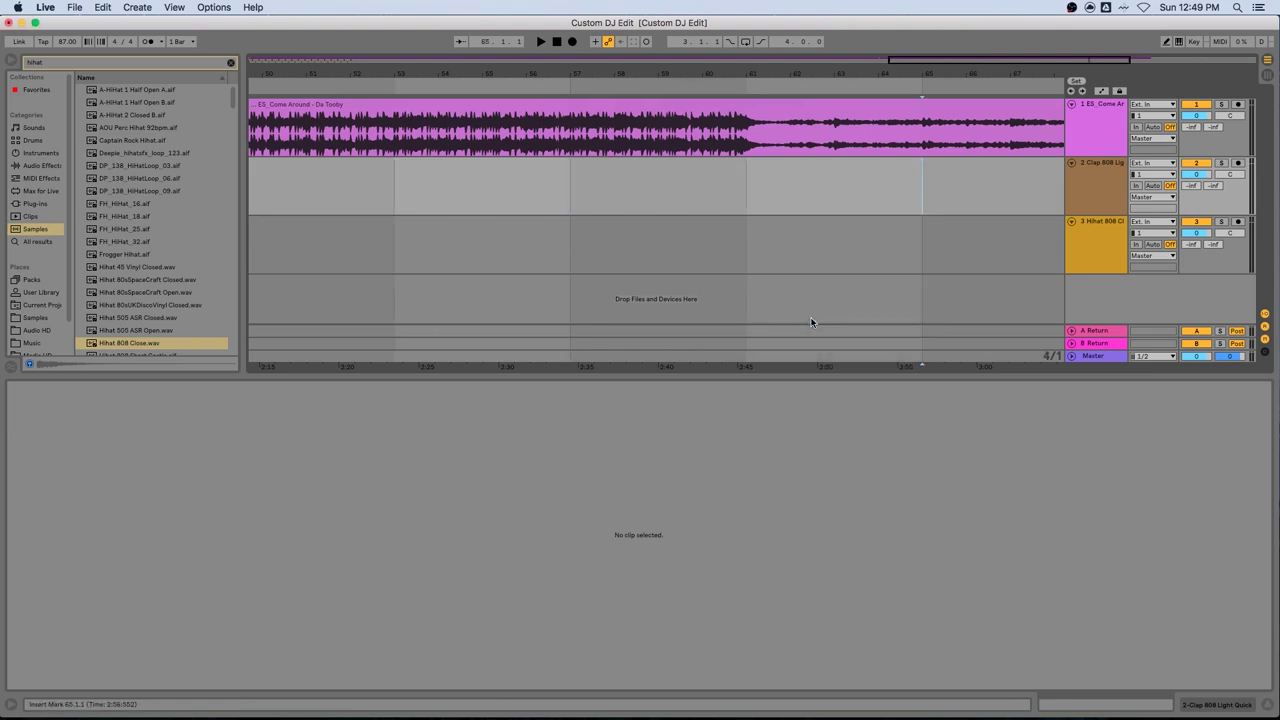
pyautogui.rightClick(746, 192)
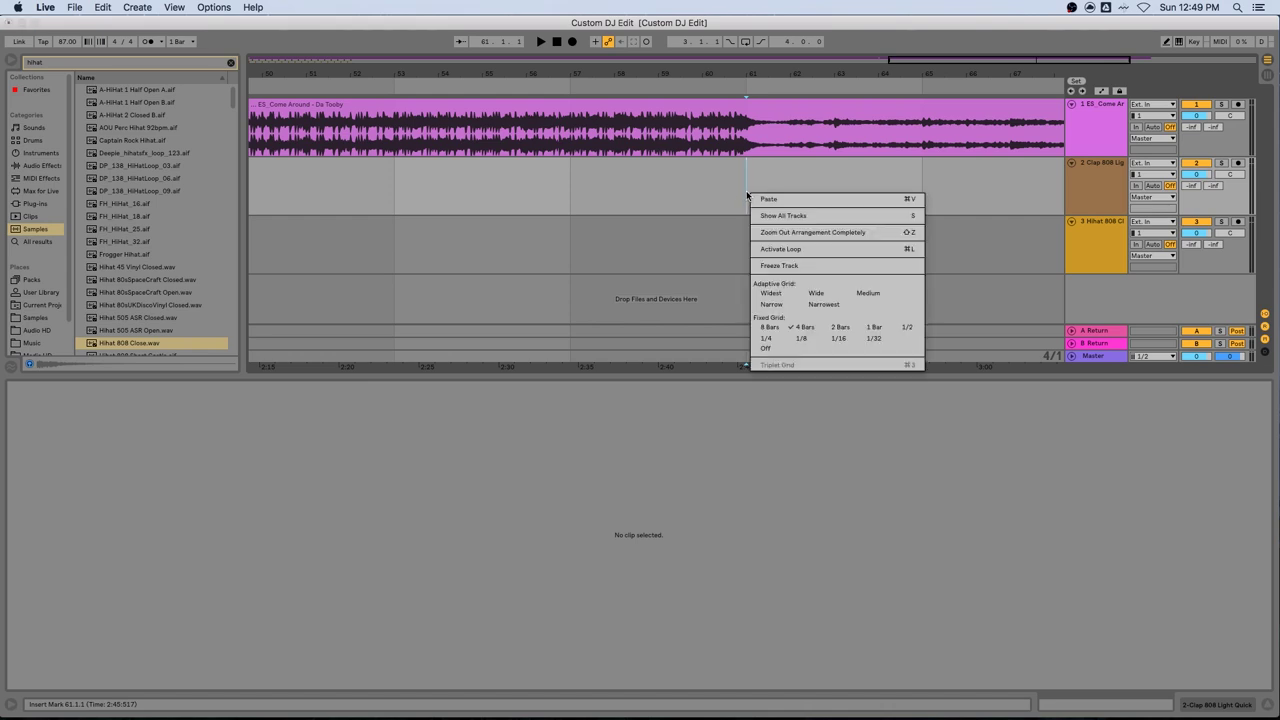
pyautogui.press('Escape')
pyautogui.rightClick(752, 185)
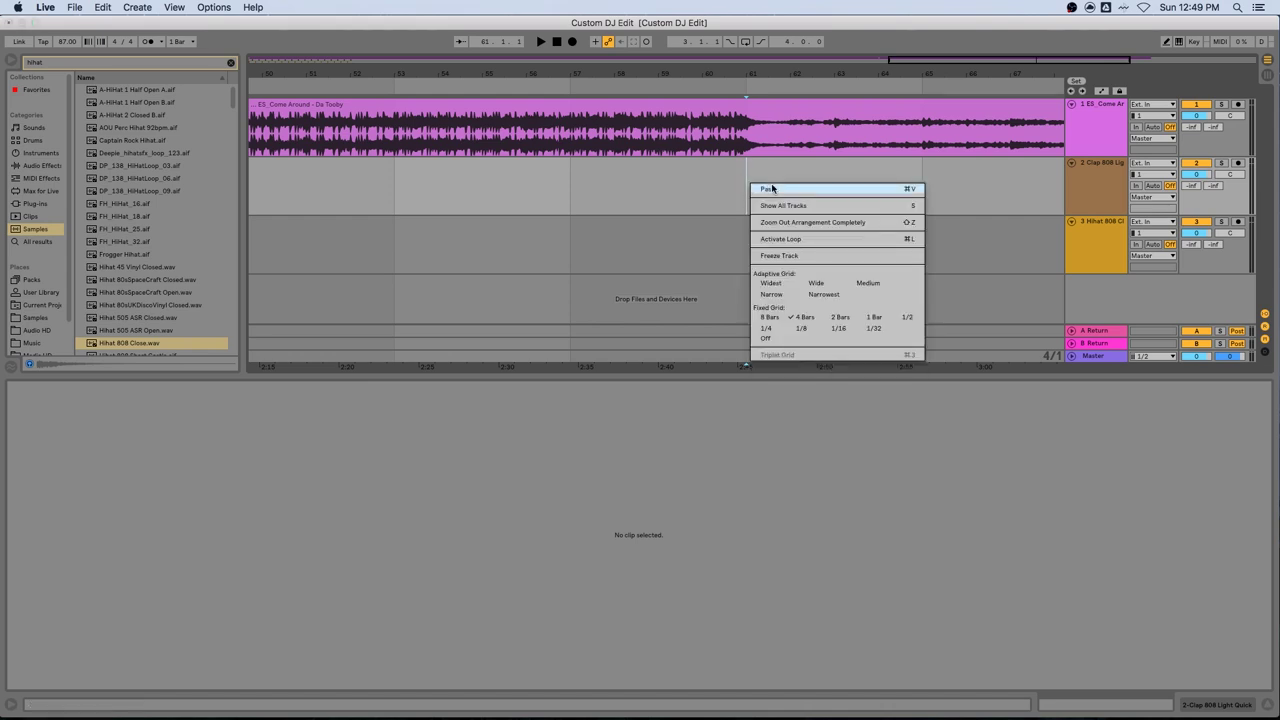
pyautogui.click(772, 188)
pyautogui.moveTo(837, 74); pyautogui.dragTo(837, 62)
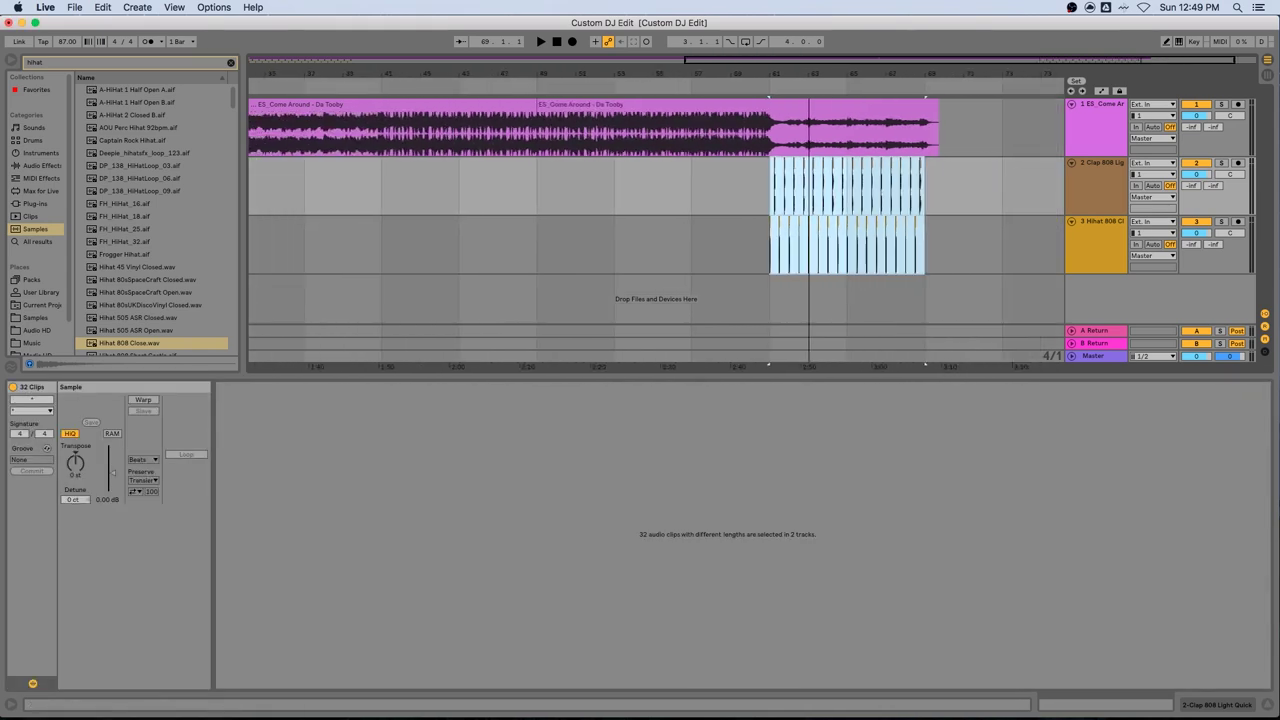
pyautogui.click(756, 176)
pyautogui.press('space')
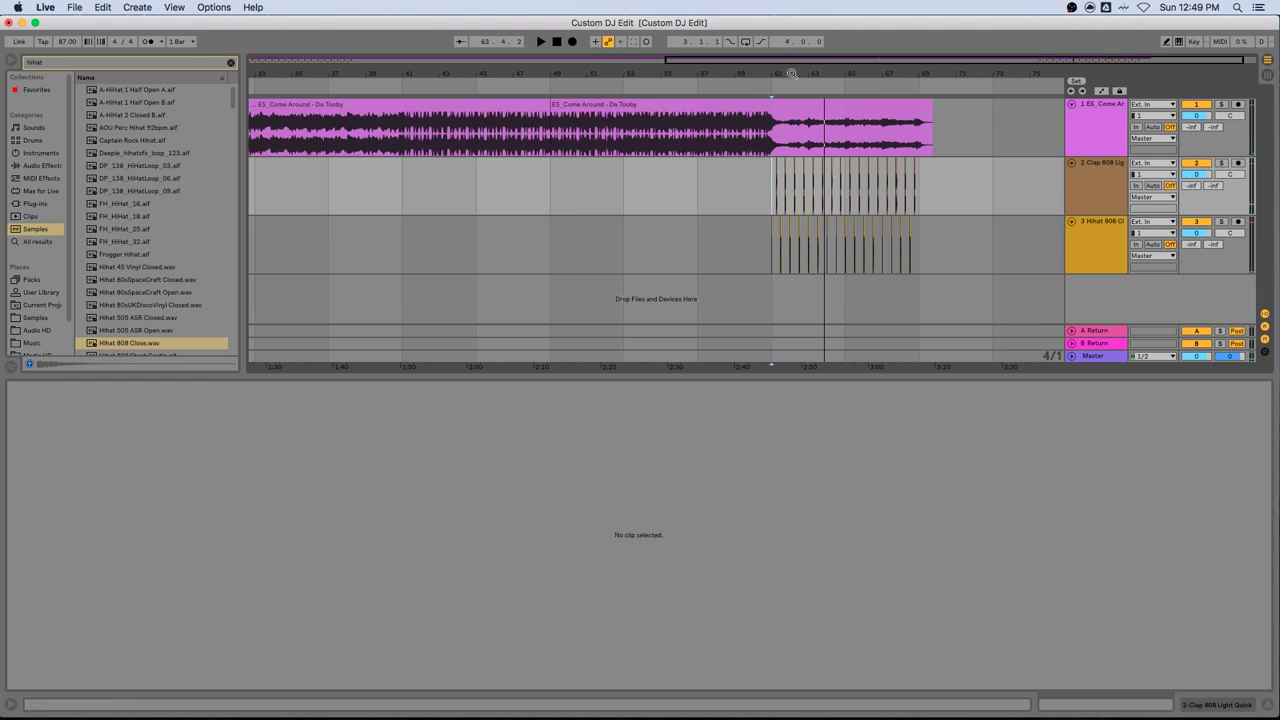
pyautogui.moveTo(791, 73); pyautogui.dragTo(760, 45)
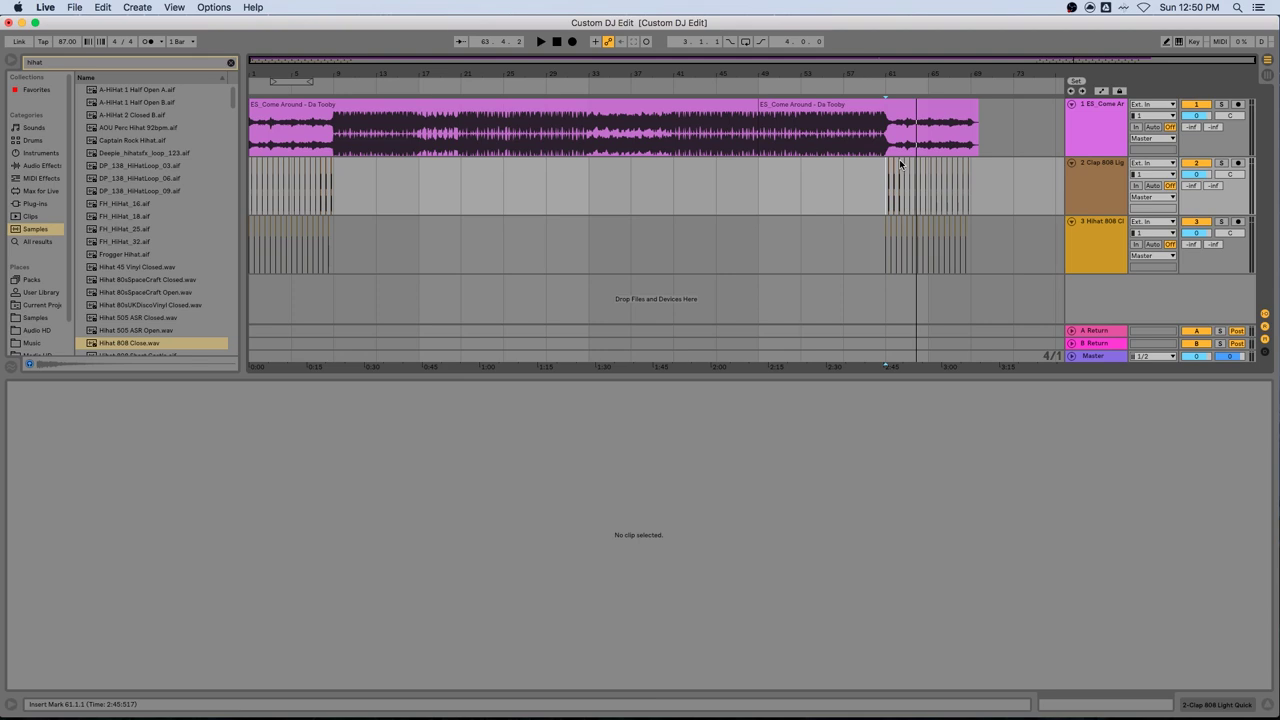
pyautogui.press('Home')
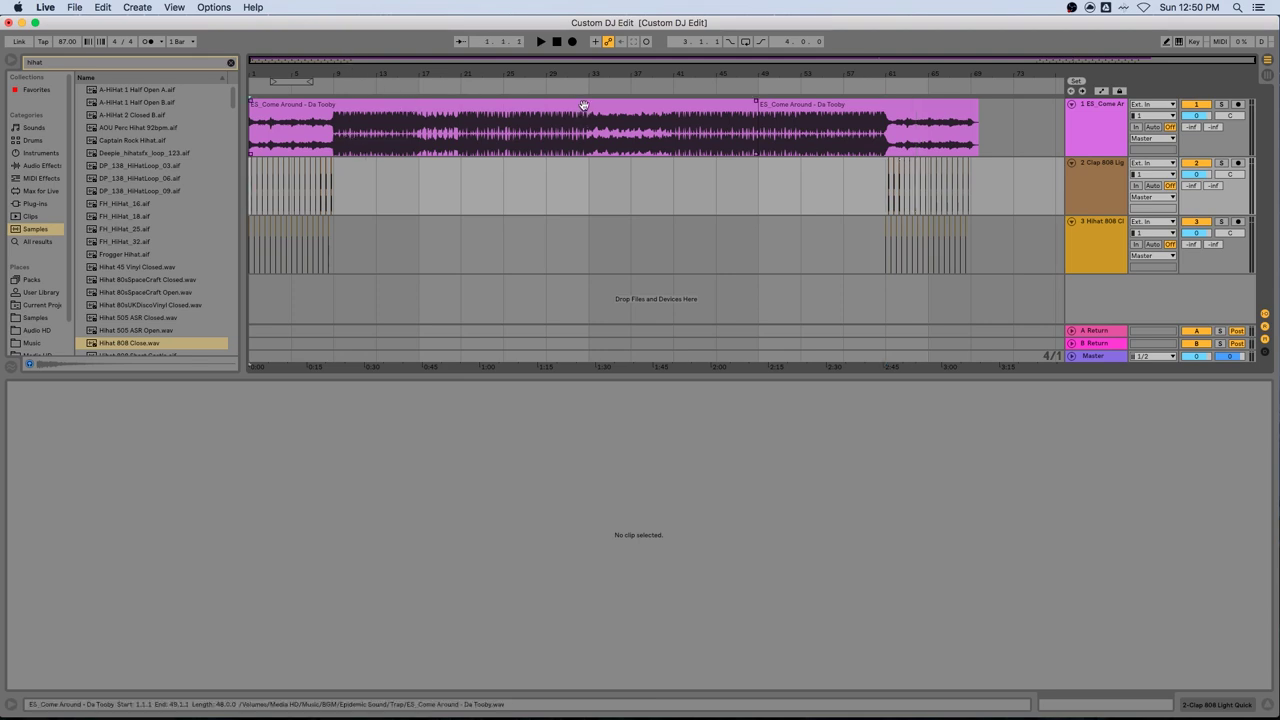
# Step: Select both song clips and set Export Audio to MP3 (CBR 320) with PCM off, then export
pyautogui.click(800, 104)
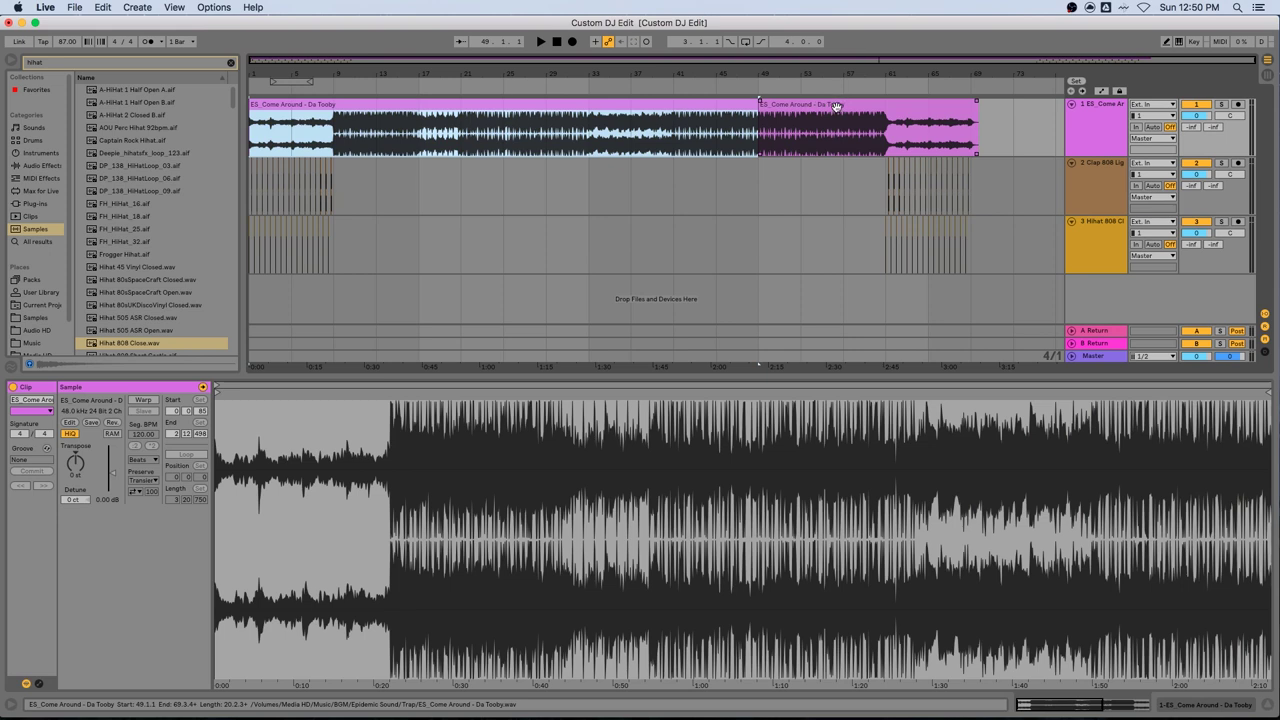
pyautogui.keyDown('shift'); pyautogui.click(893, 105); pyautogui.keyUp('shift')
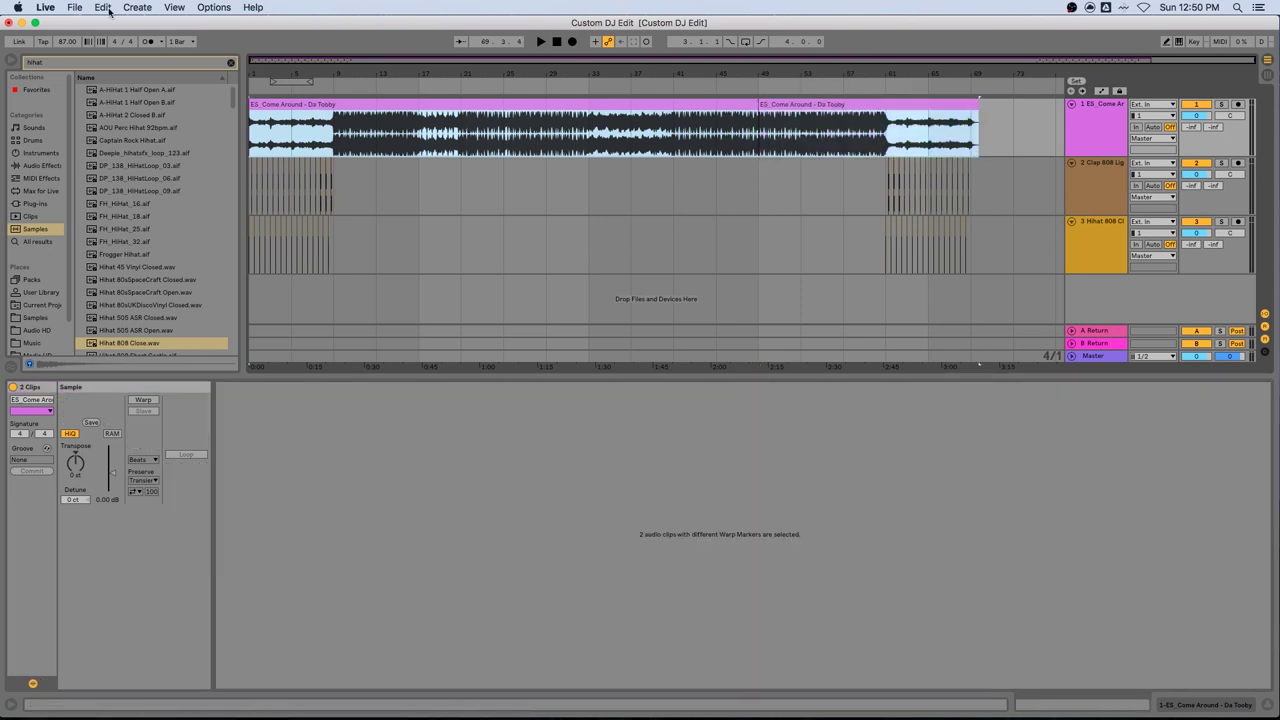
pyautogui.click(75, 7)
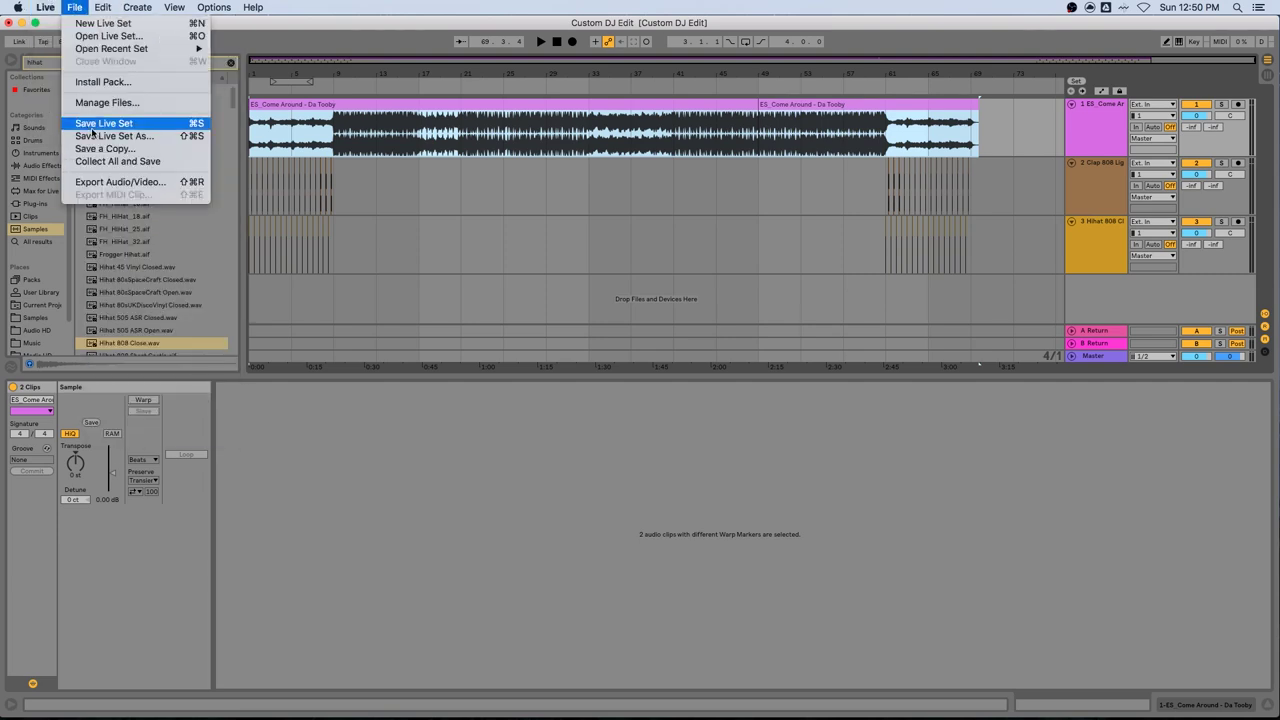
pyautogui.click(115, 182)
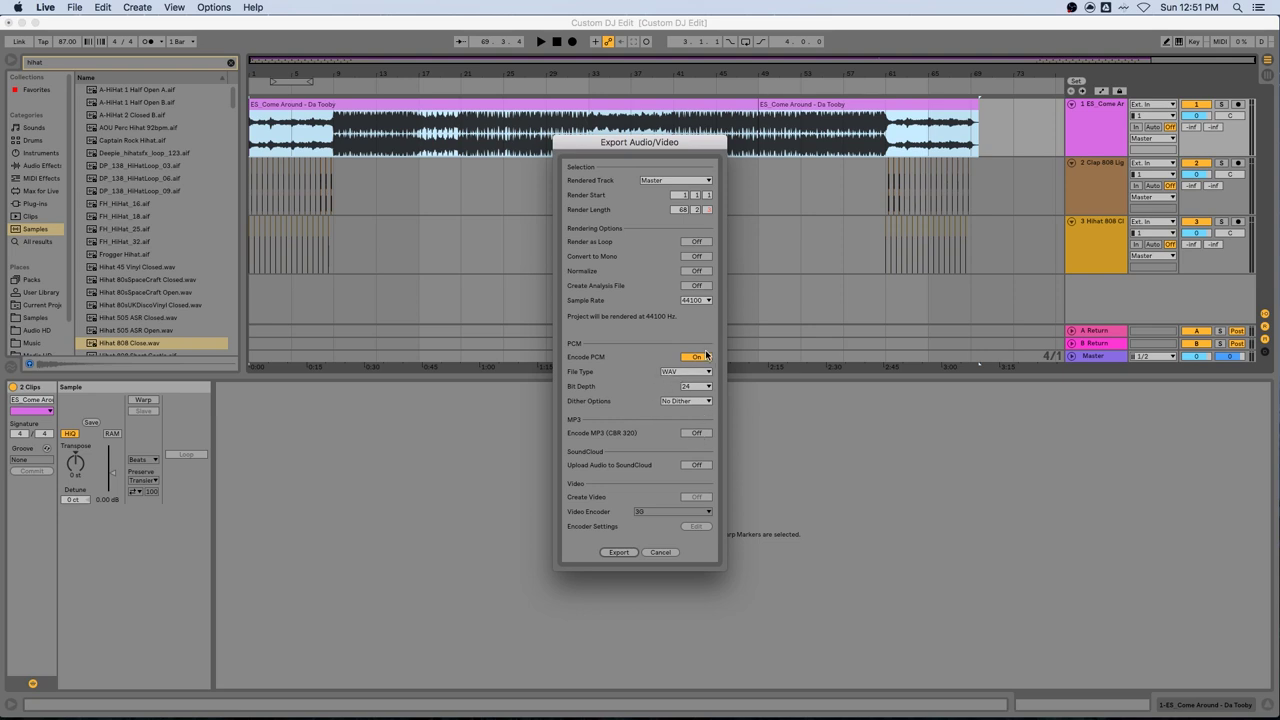
pyautogui.click(698, 357)
pyautogui.click(694, 434)
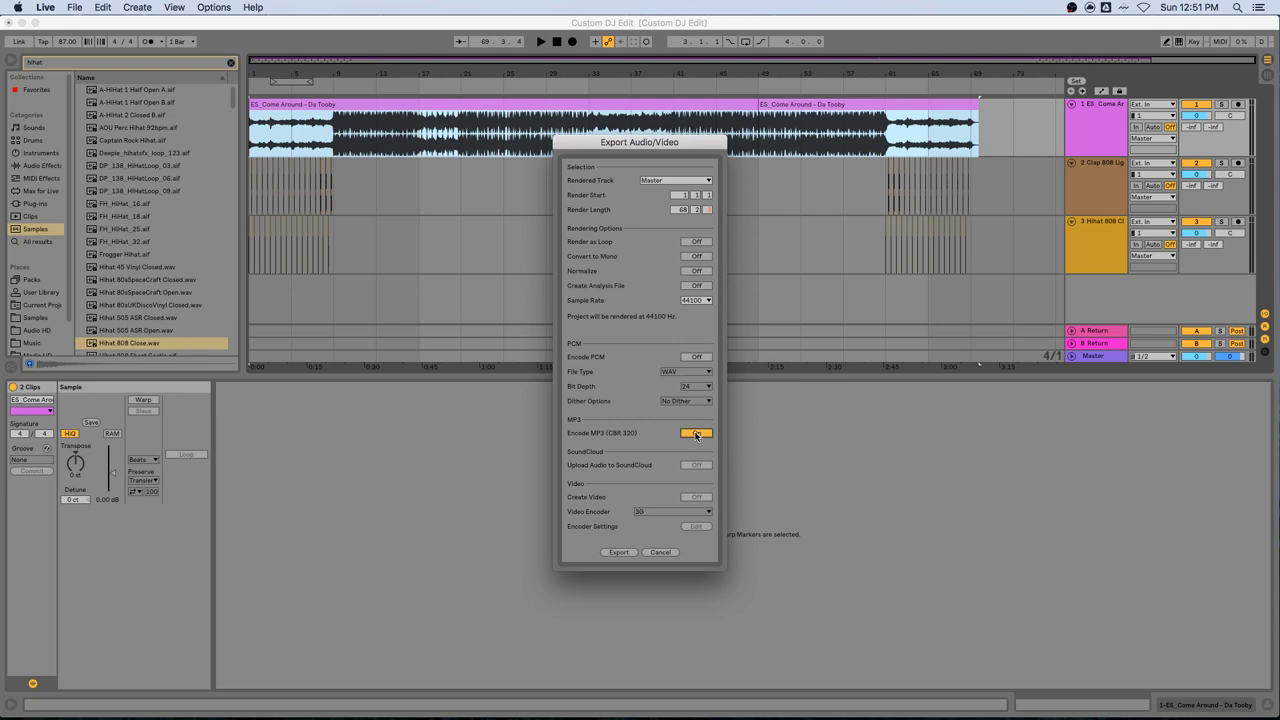
pyautogui.click(621, 553)
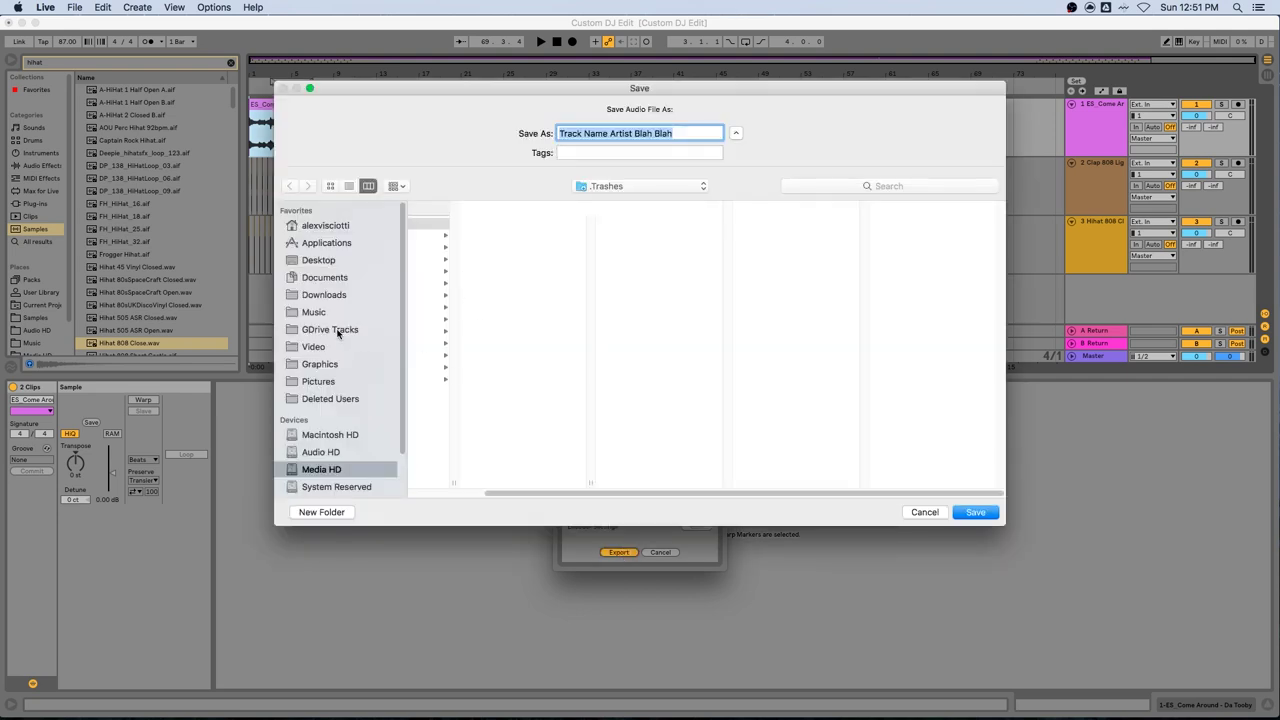
# Step: Browse to Music > Live > Couch King > Custom DJ Edit Project and create an Export folder
pyautogui.click(314, 312)
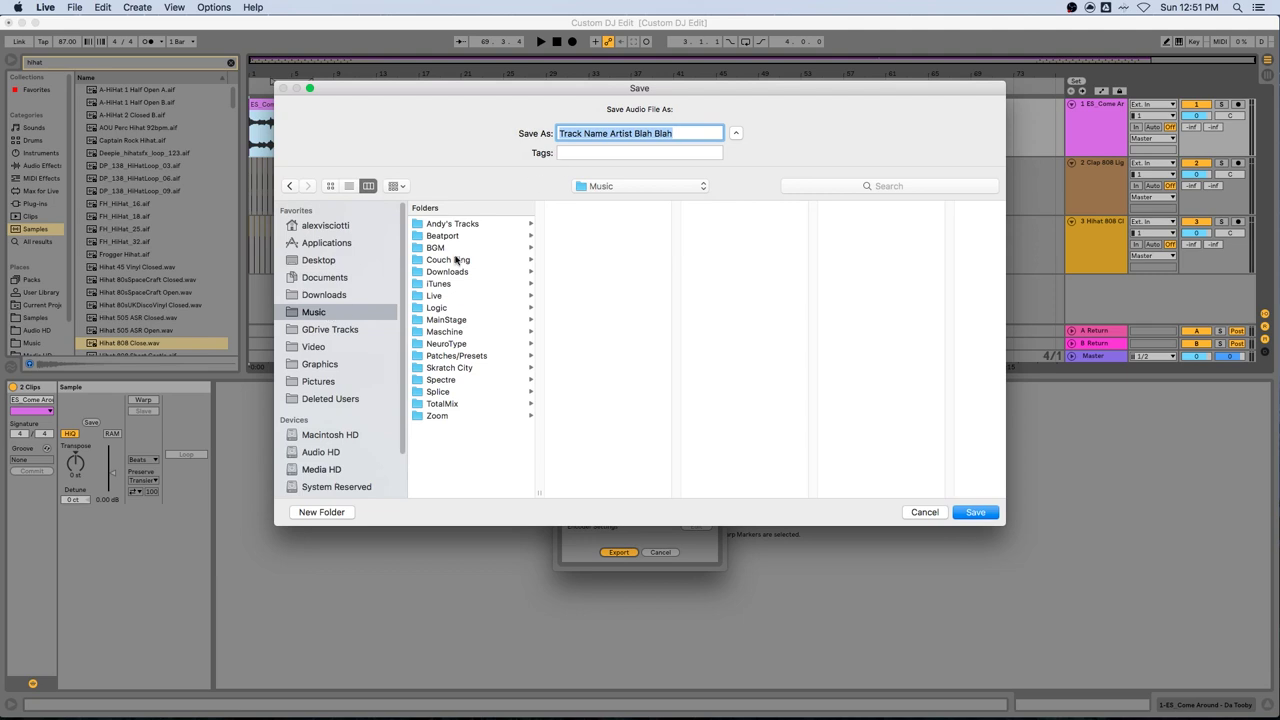
pyautogui.click(422, 298)
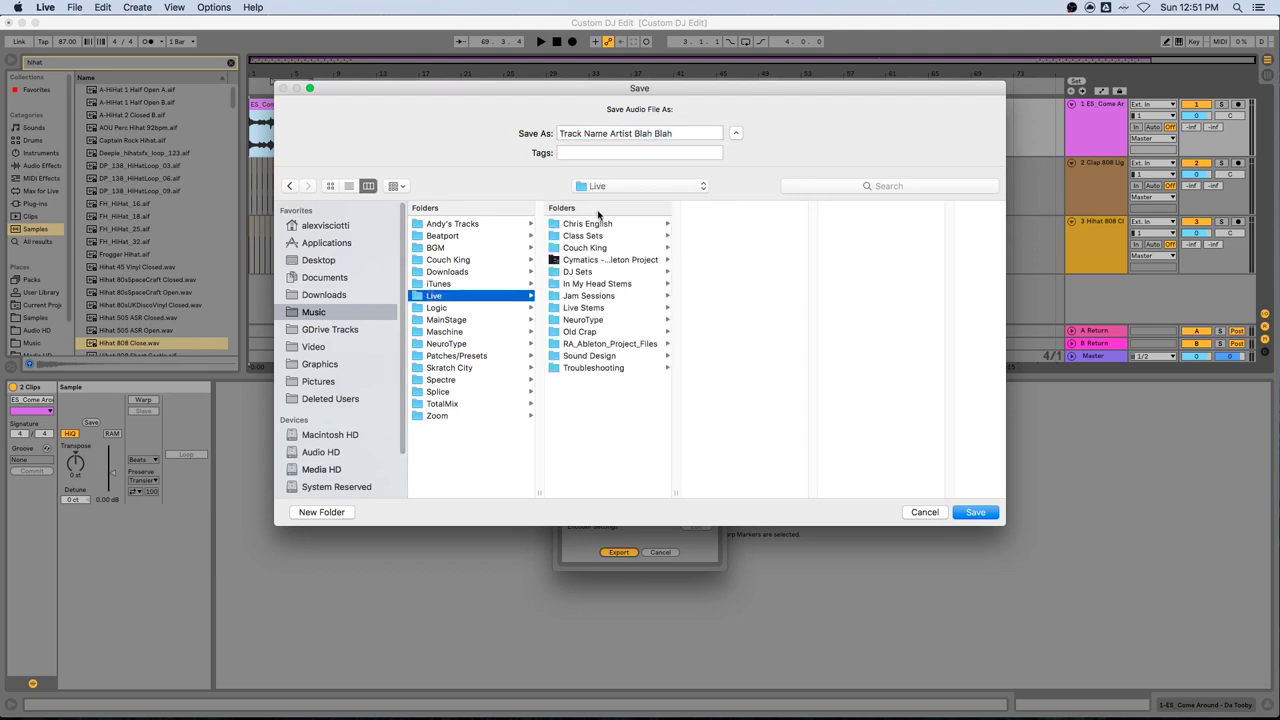
pyautogui.click(600, 247)
pyautogui.click(720, 226)
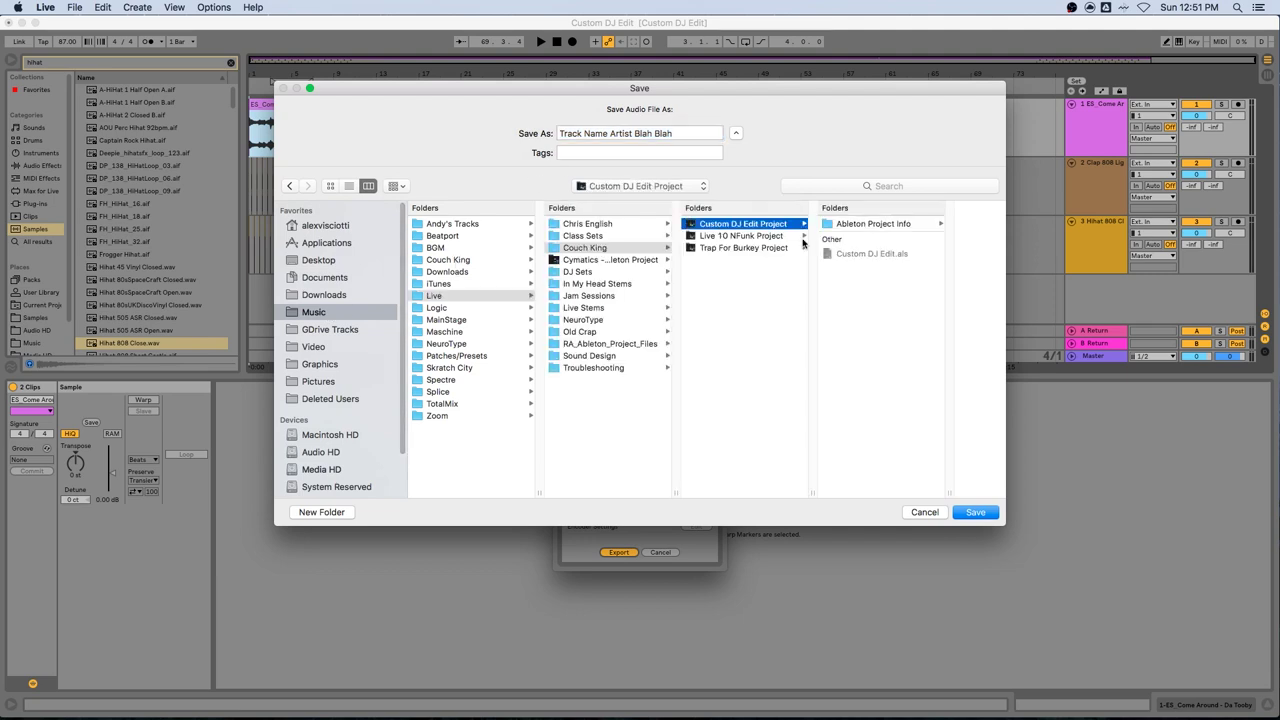
pyautogui.click(322, 512)
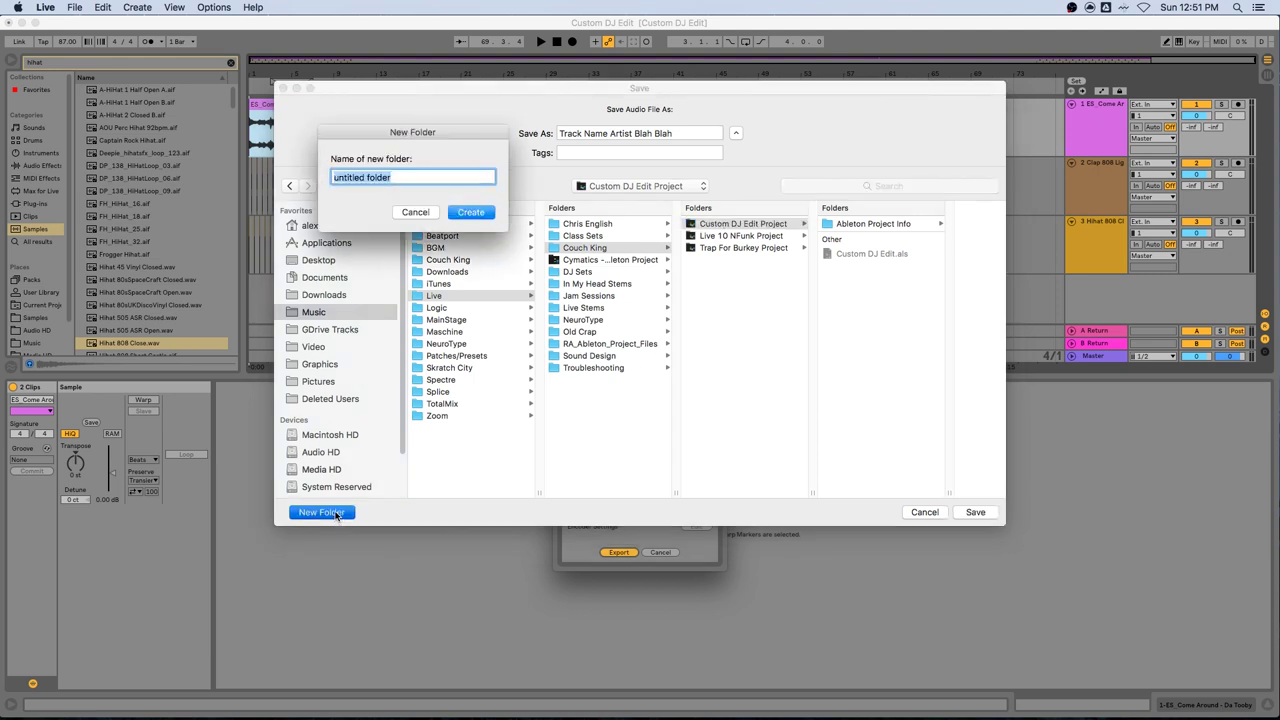
pyautogui.write('Export')
pyautogui.press('Return')
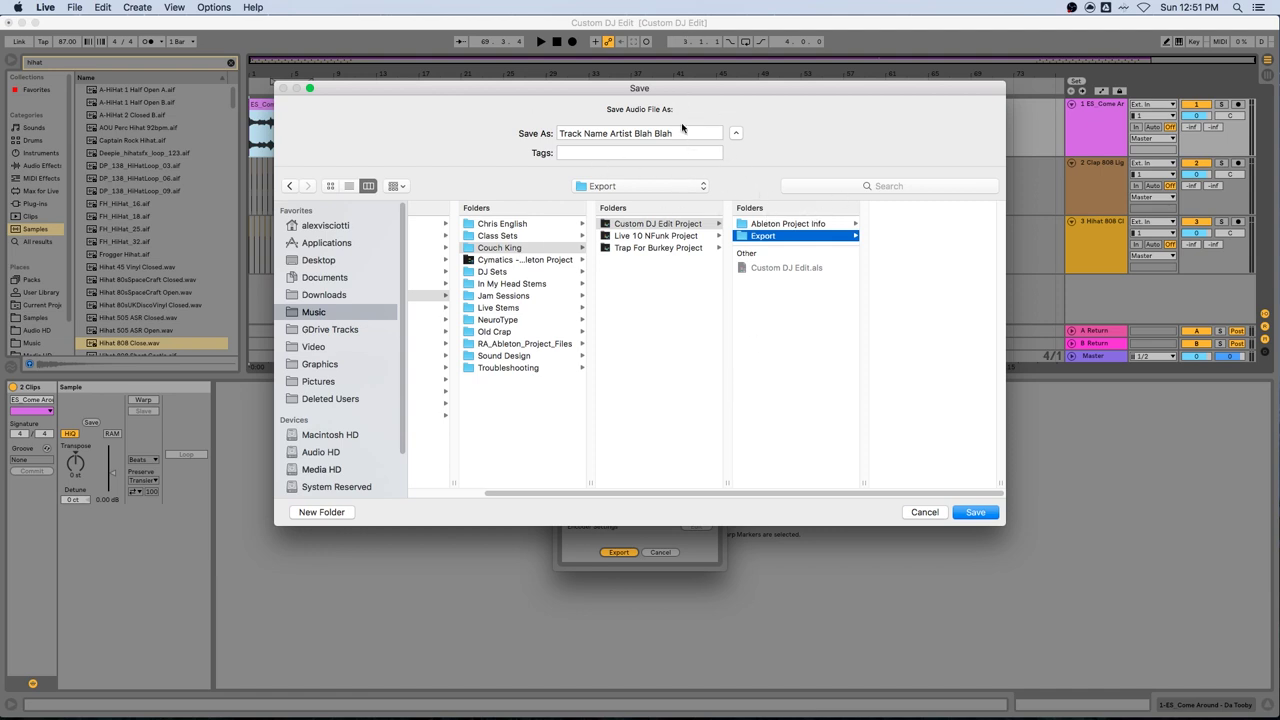
# Step: Name the file 'Da Tooby - Track Name - BPM 87' and save the MP3
pyautogui.click(559, 138)
pyautogui.press('super+a')
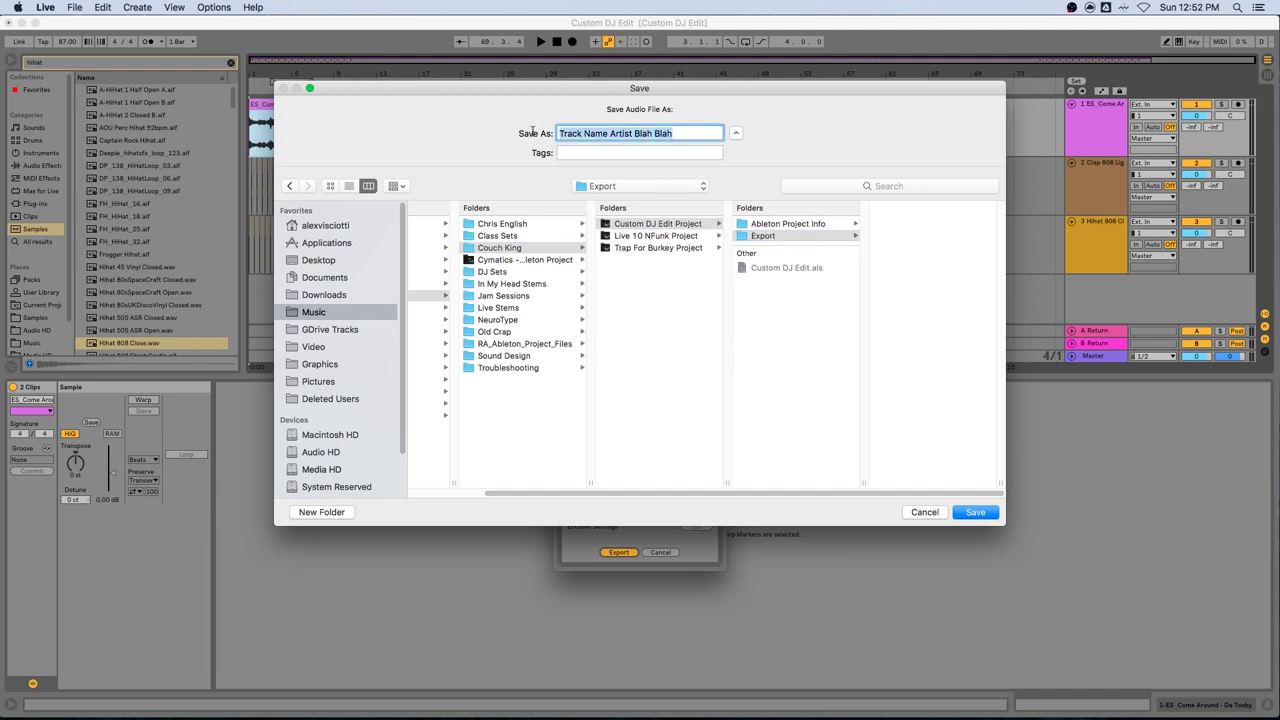
pyautogui.write('Da T')
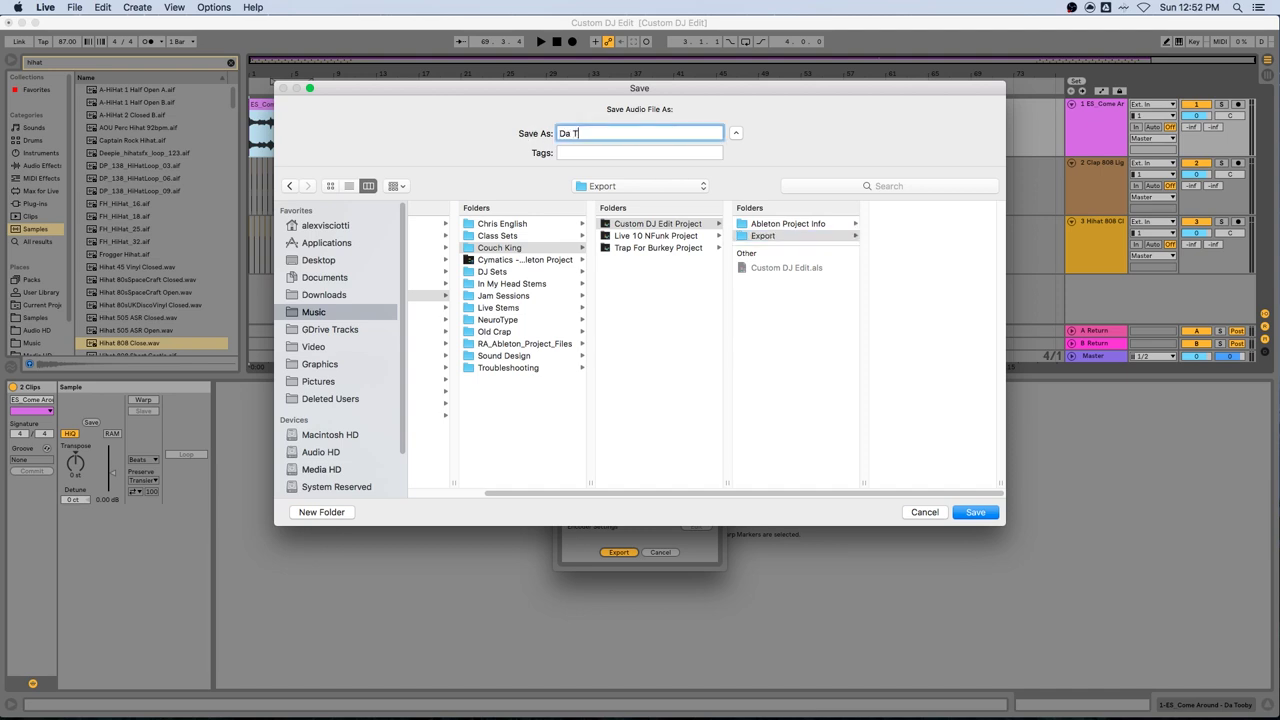
pyautogui.write('ooby - Track Name - BPM 87')
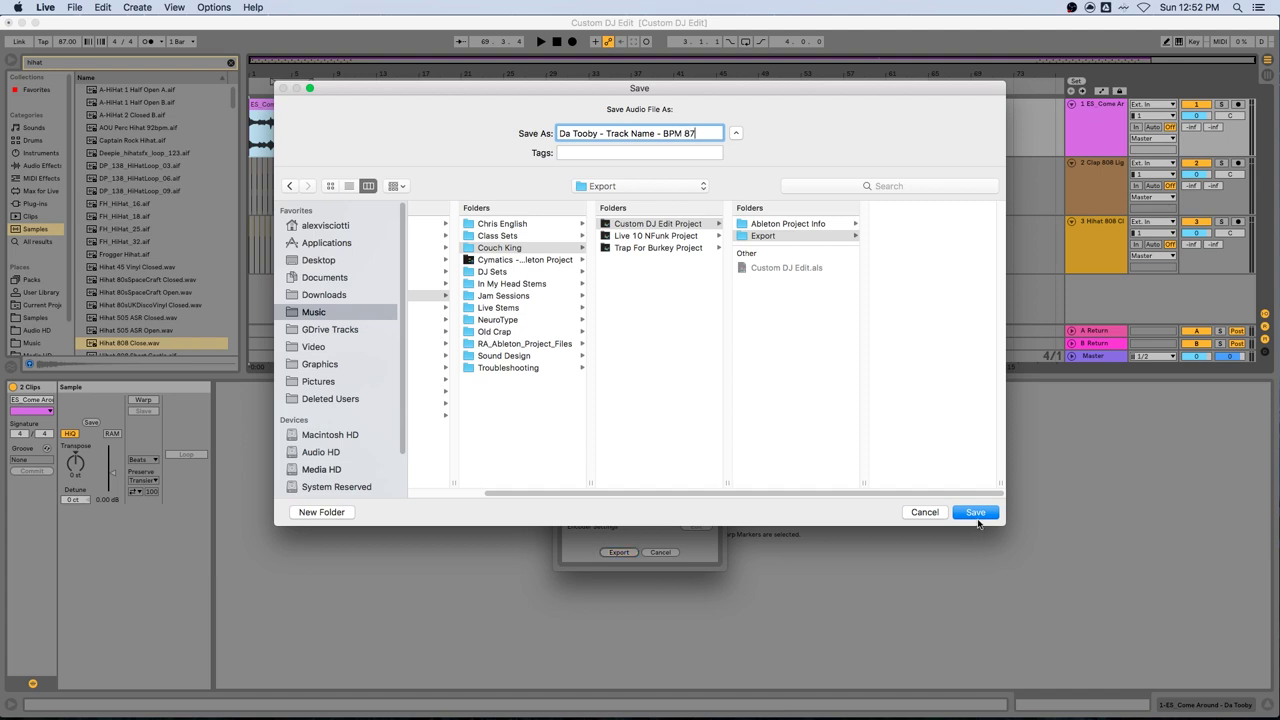
pyautogui.click(975, 512)
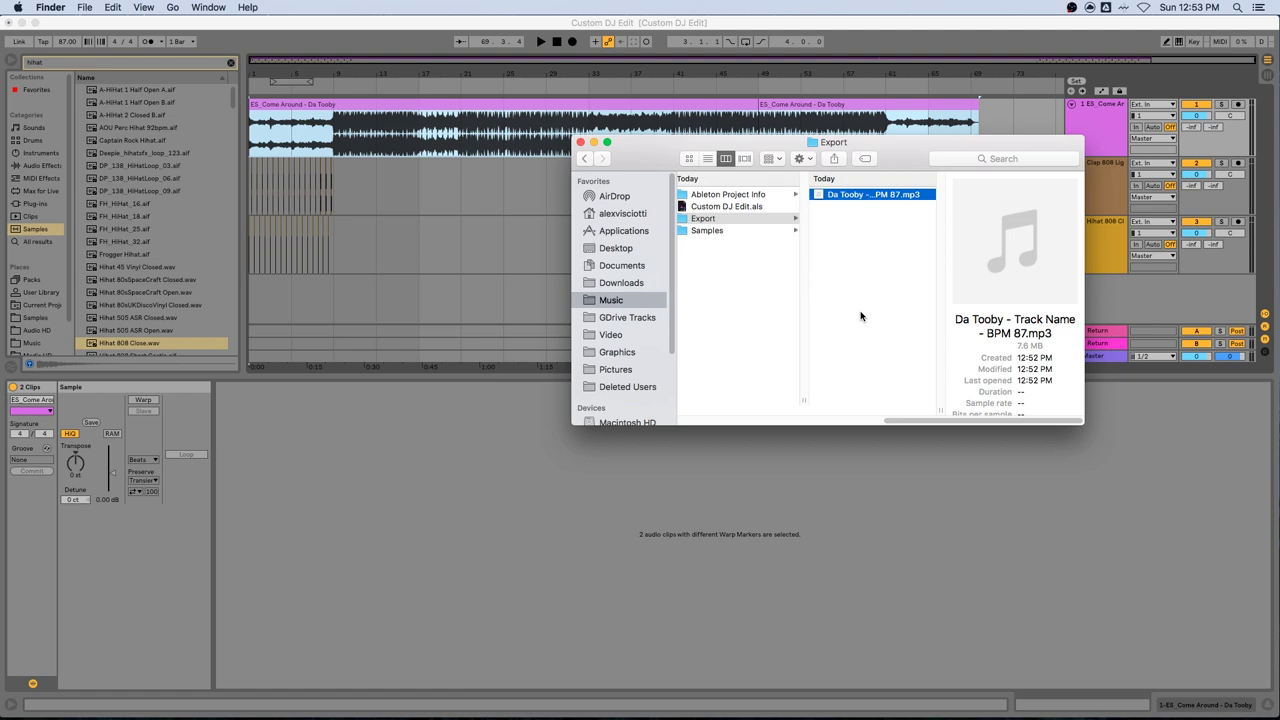
# Step: Quick Look the exported MP3 in Finder to confirm it plays and runs 3:09
pyautogui.press('space')
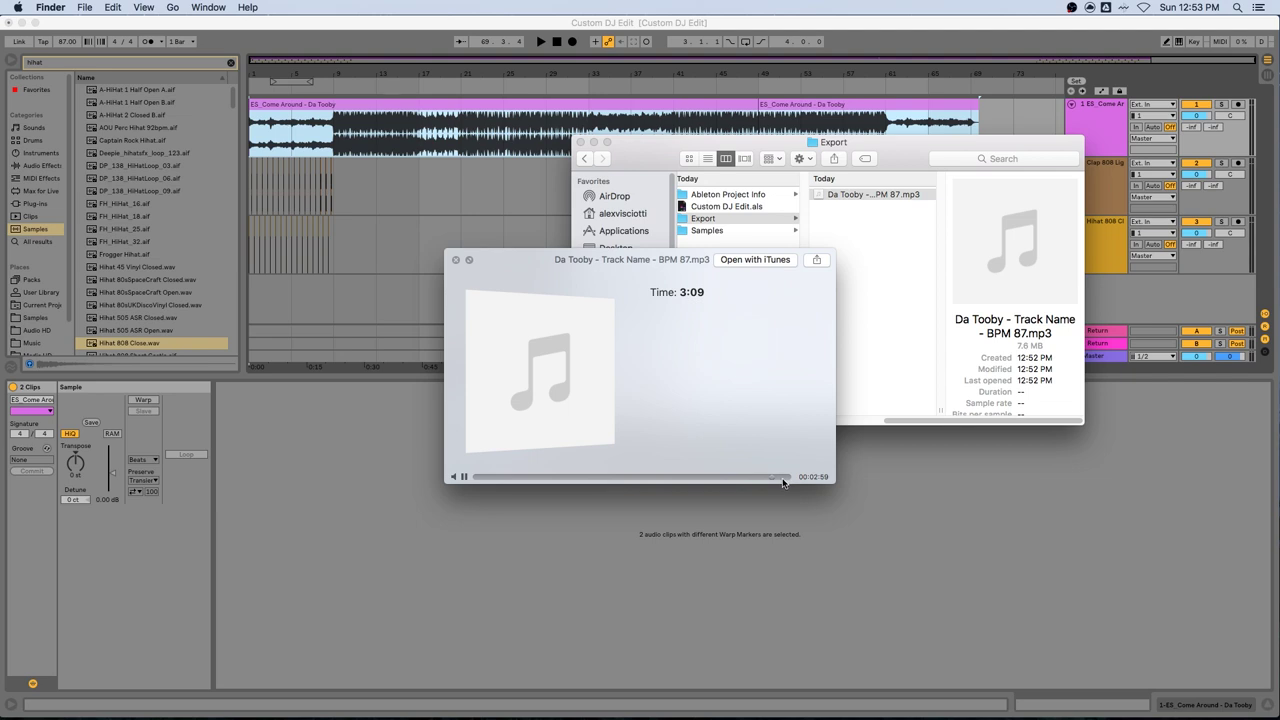
pyautogui.press('space')
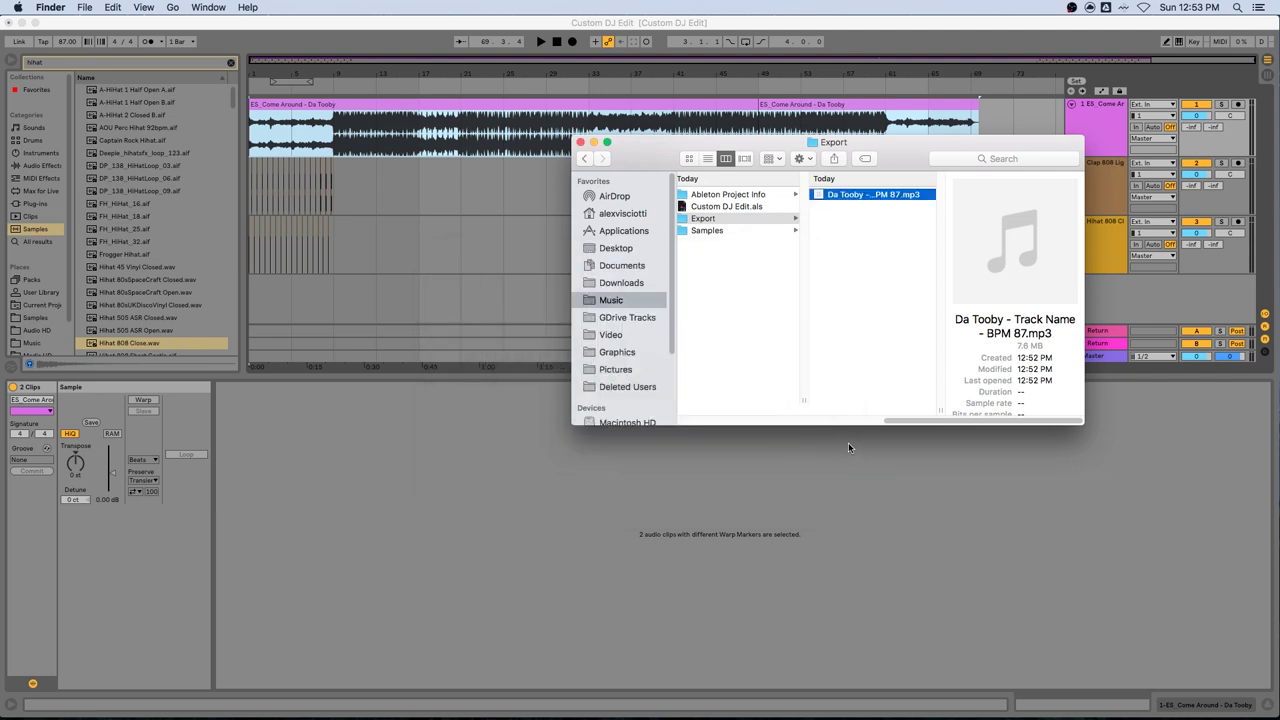